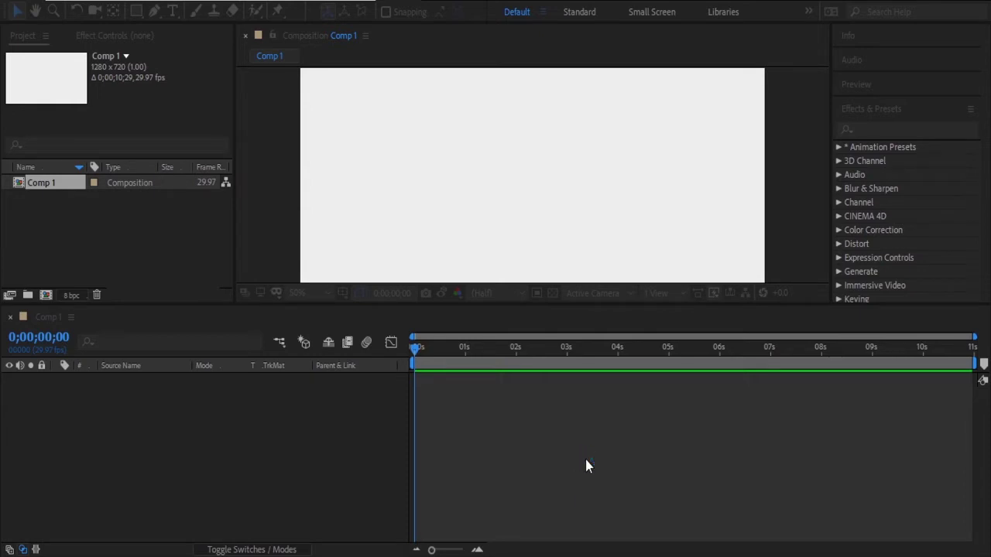
Create a new 1280 x 720 composition named Comp 2 and close the Comp 1 timeline
key(ctrl+n)
key(Return)
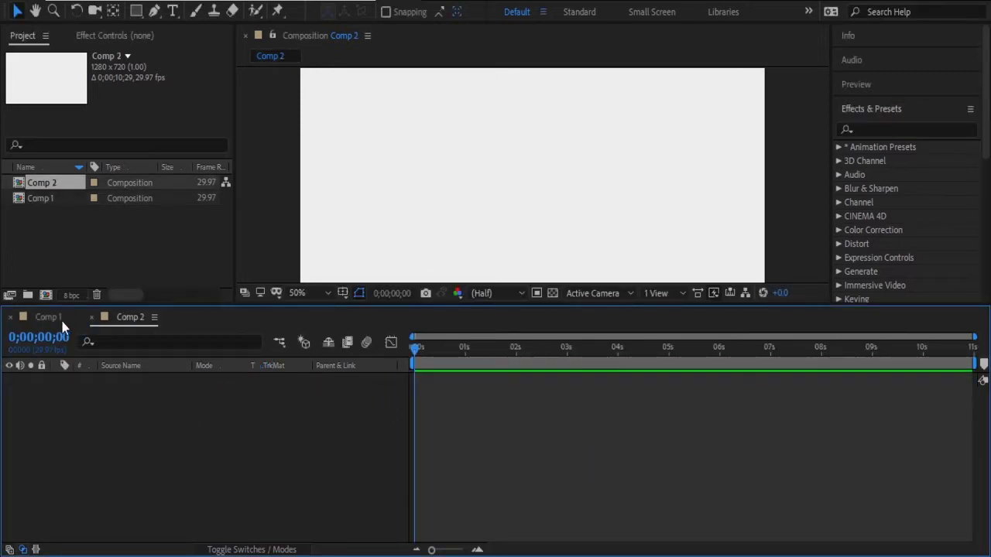
click(11, 319)
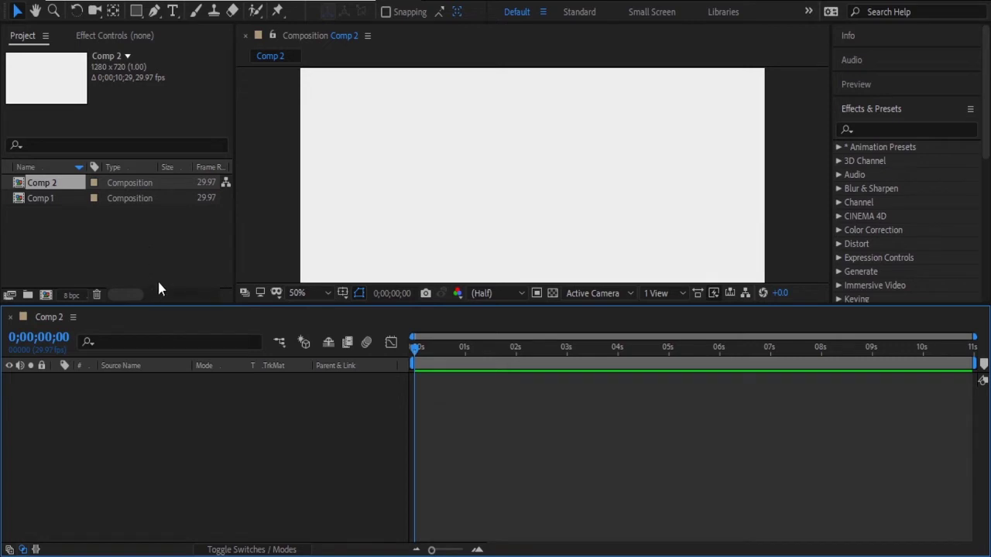
Import 2020.mp4, Logo.jpg, Picture.jpg and Tik tok.png into the project
click(129, 240)
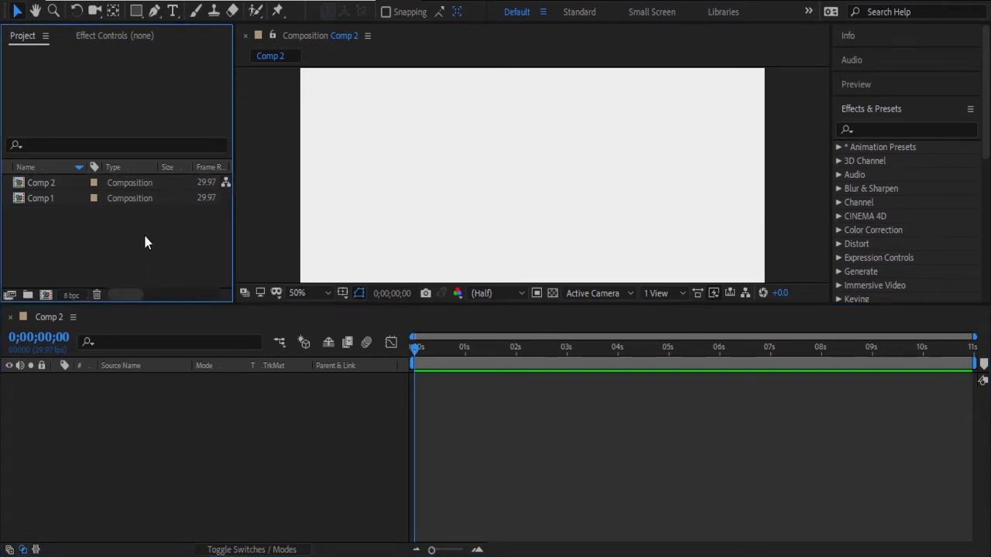
click(151, 237)
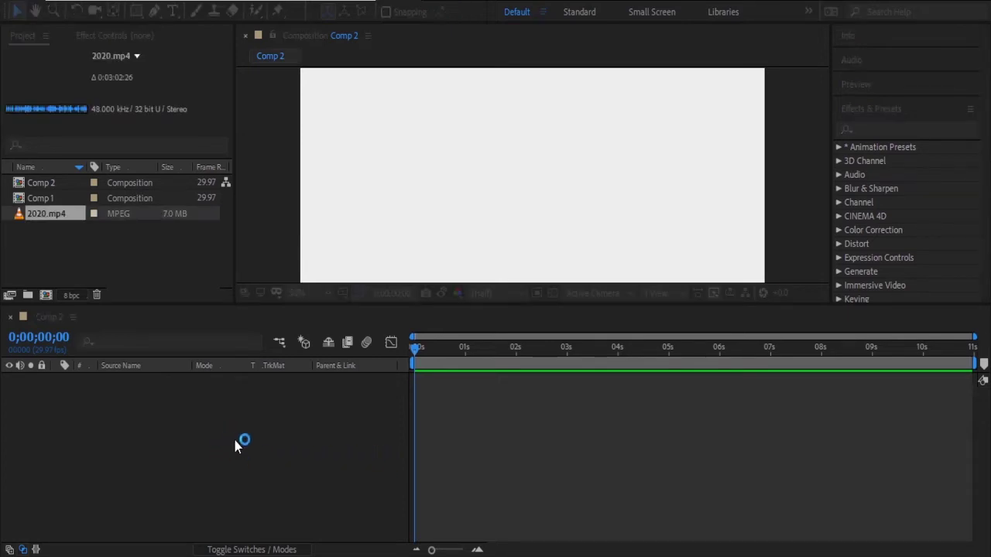
click(166, 415)
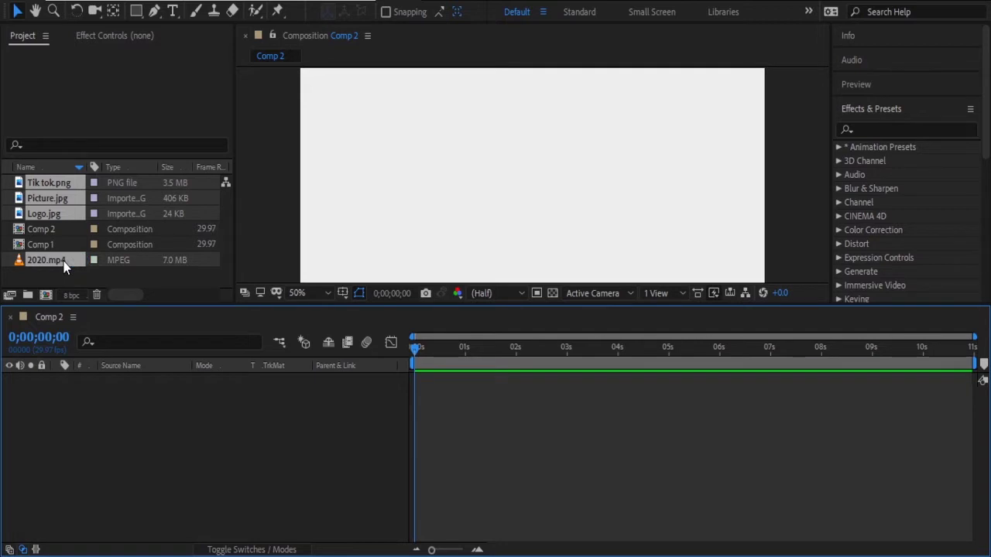
drag(64, 263, 88, 395)
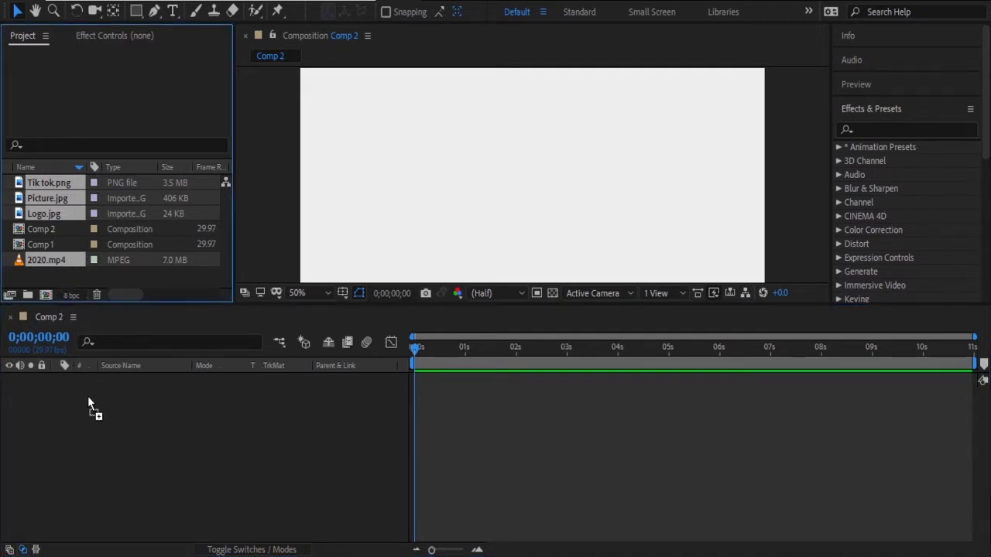
drag(126, 478, 126, 477)
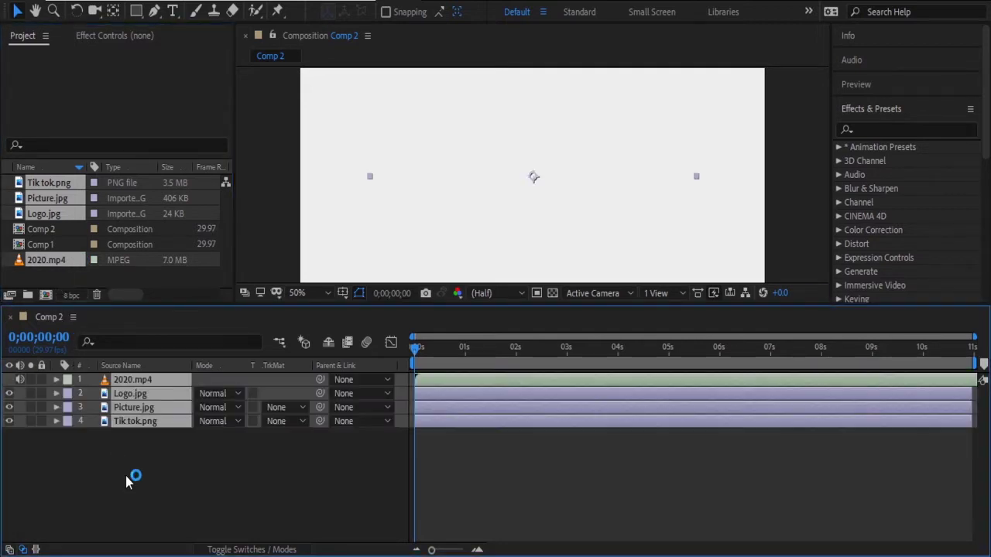
click(128, 461)
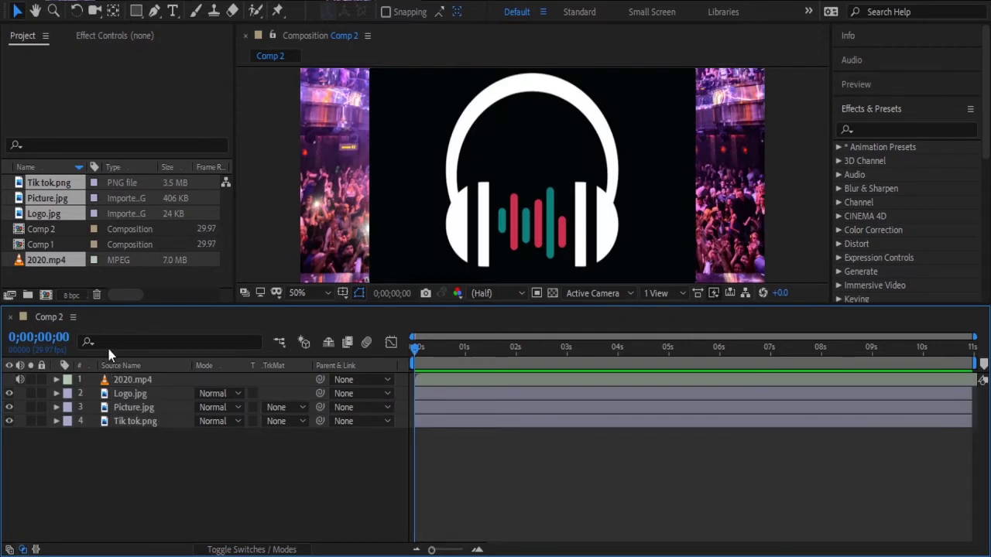
key(ctrl+z)
Add the 2020.mp4 audio to the Comp 2 timeline and place Picture.jpg beneath it
click(79, 260)
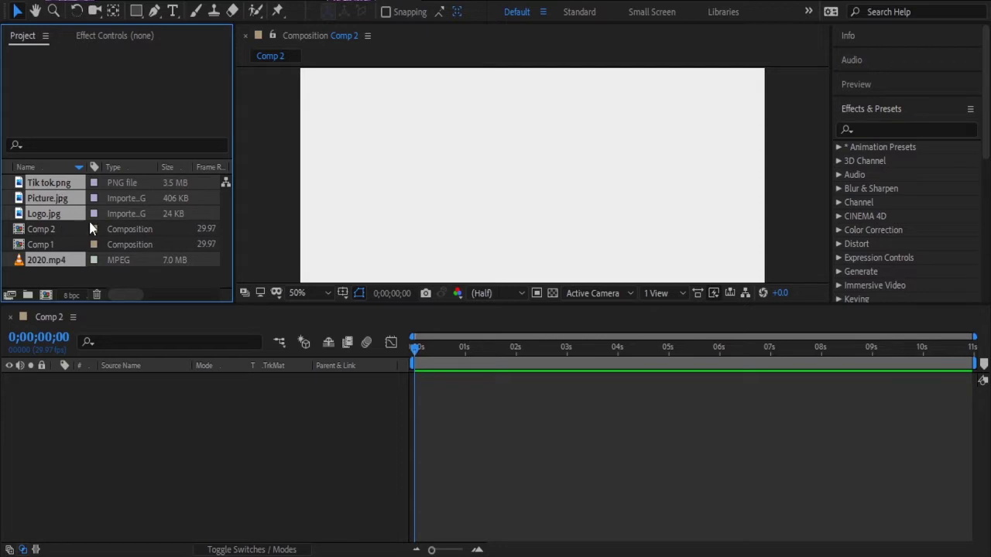
click(137, 228)
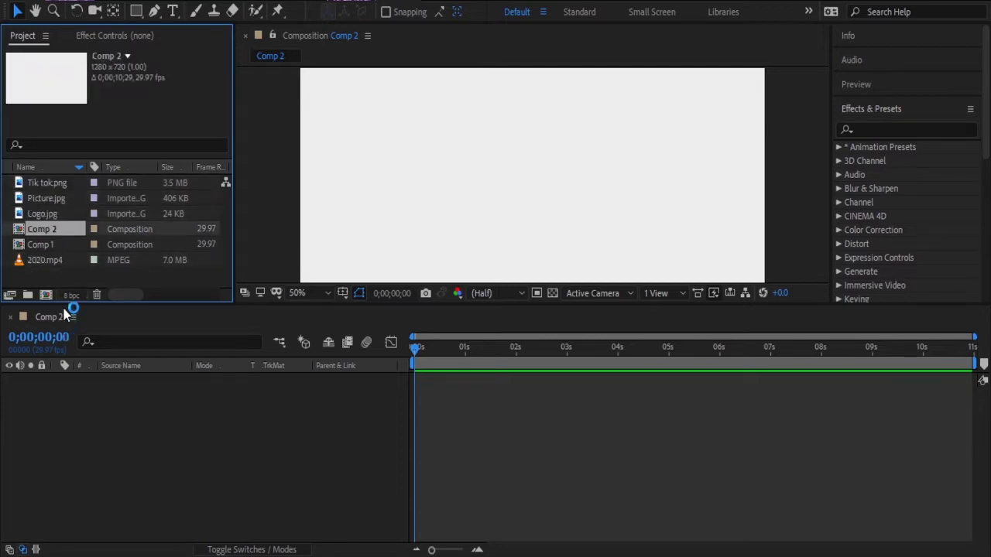
click(47, 262)
drag(48, 260, 91, 414)
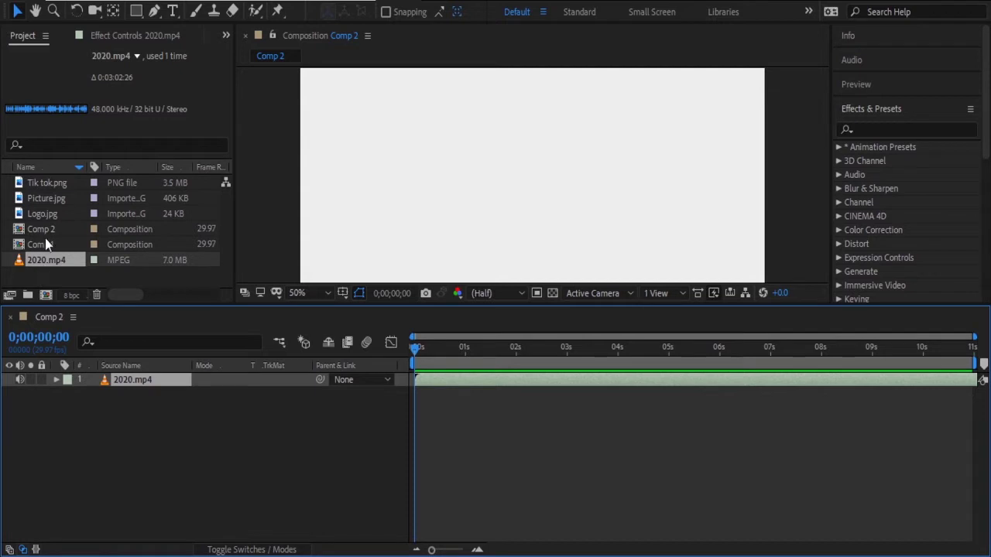
click(43, 198)
drag(47, 197, 101, 399)
click(131, 396)
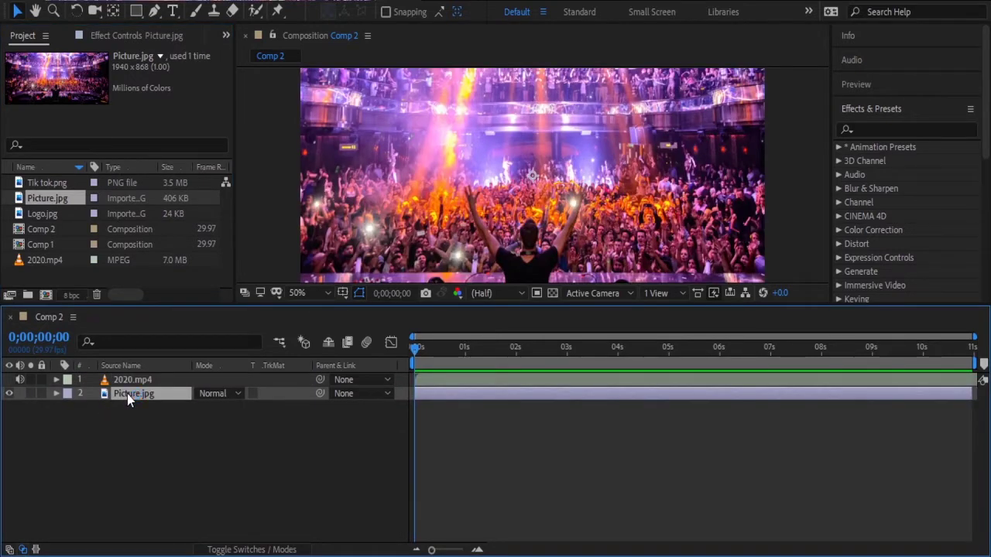
Fit the Picture.jpg layer to the full composition frame
click(509, 170)
click(457, 142)
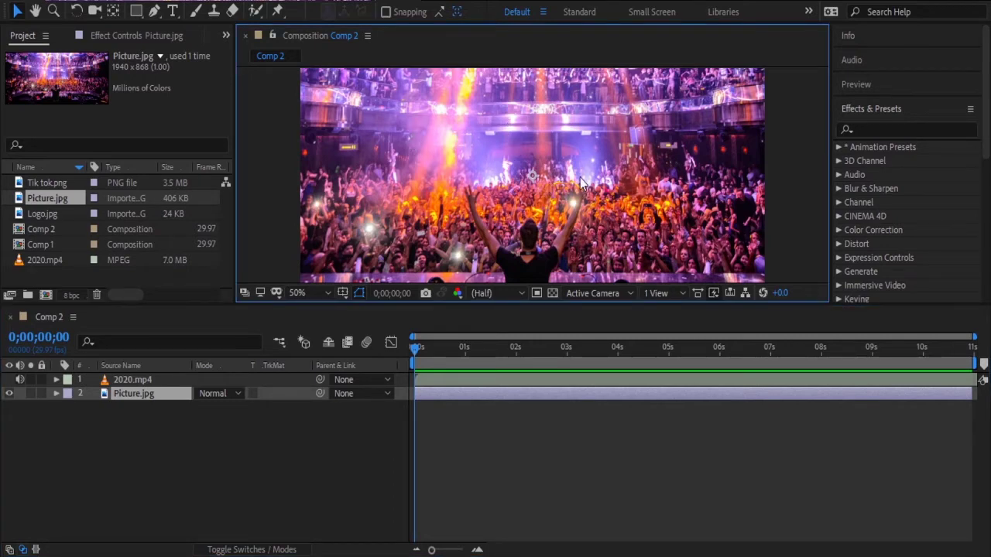
click(727, 254)
click(729, 354)
click(719, 396)
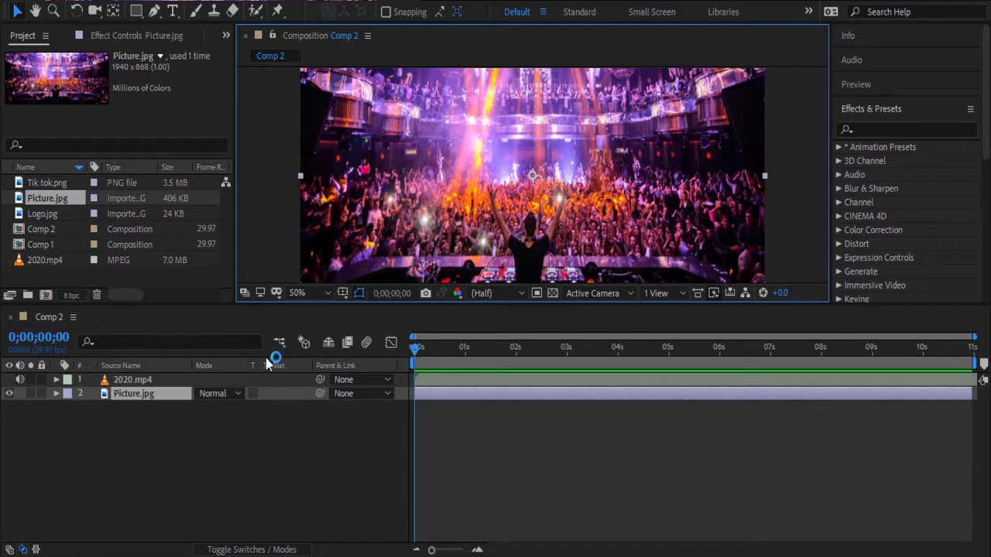
click(153, 458)
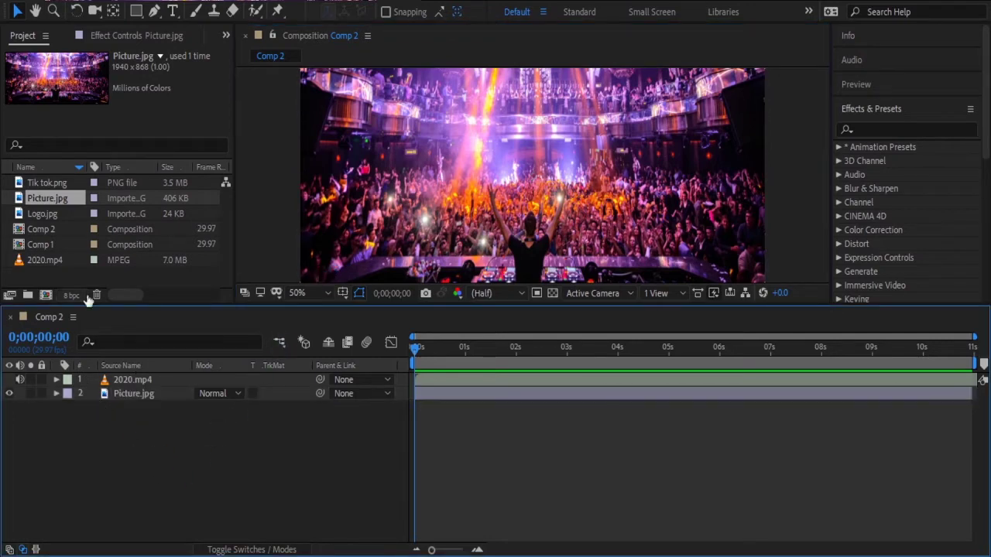
Add Logo.jpg to the Comp 2 timeline below the Picture.jpg layer
click(42, 213)
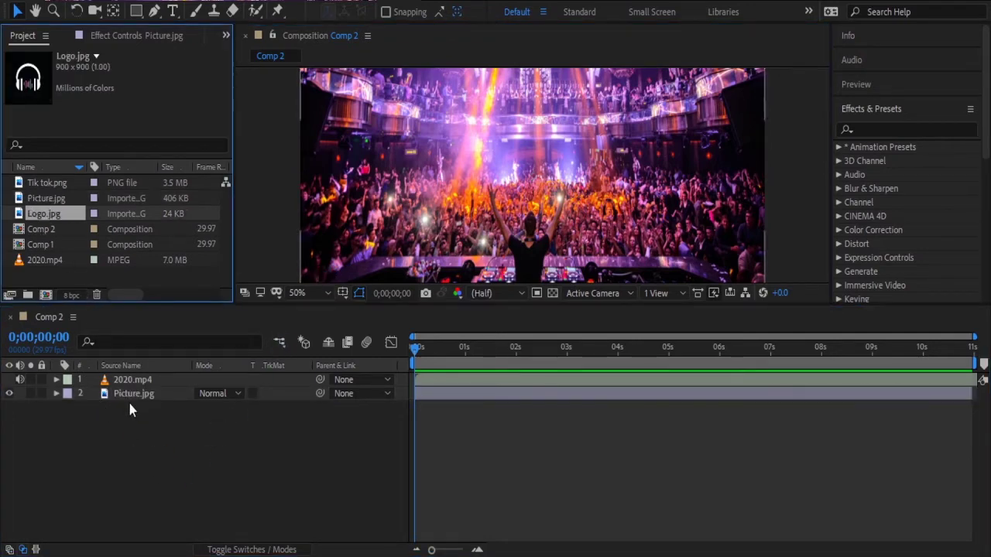
click(42, 229)
click(48, 212)
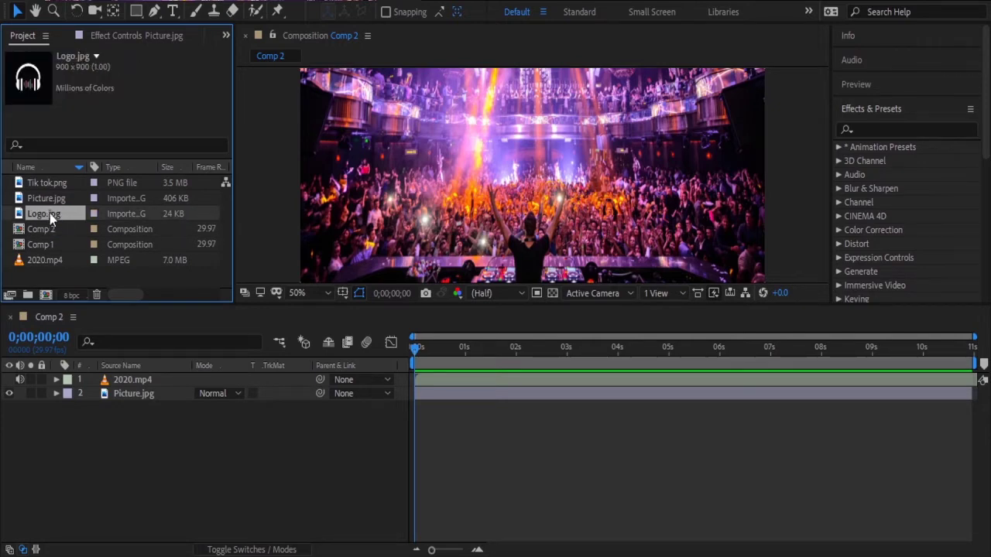
drag(110, 353, 132, 407)
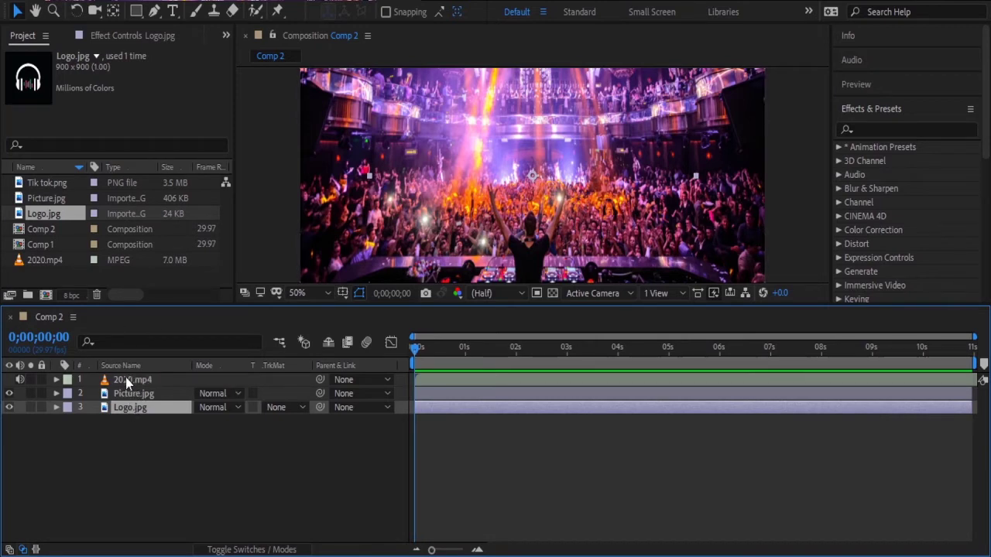
Reorder the layers so that Logo.jpg is on top, Picture.jpg in the middle and 2020.mp4 at the bottom
click(125, 378)
drag(125, 378, 121, 415)
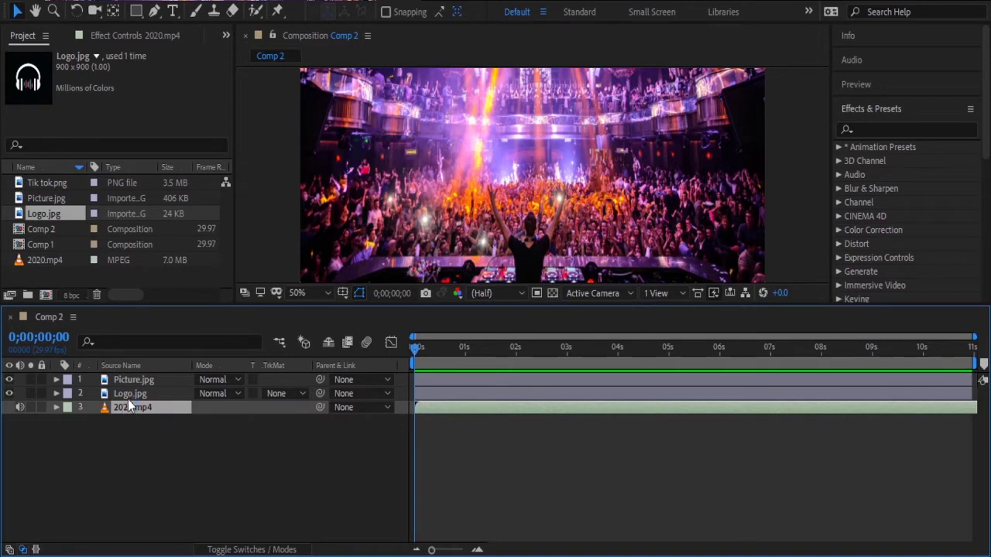
click(135, 395)
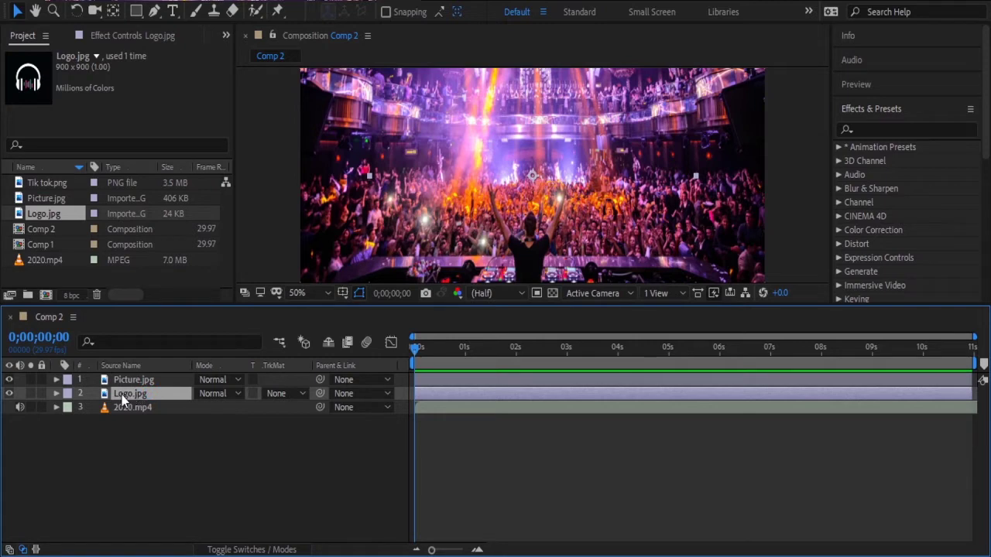
drag(124, 392, 130, 381)
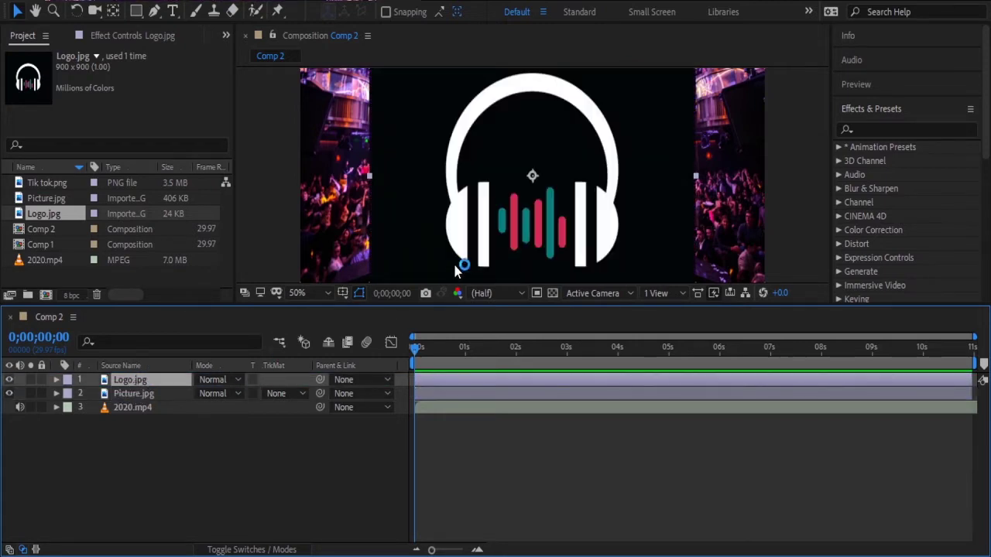
Scale the Logo.jpg layer down proportionally to a small square in the centre of the composition
key(comma)
key(comma)
key(period)
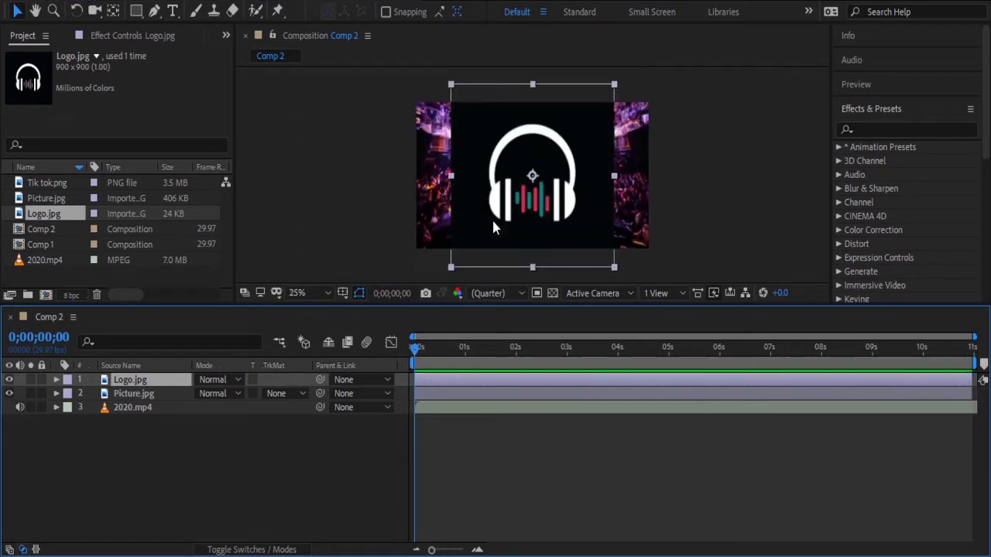
click(616, 268)
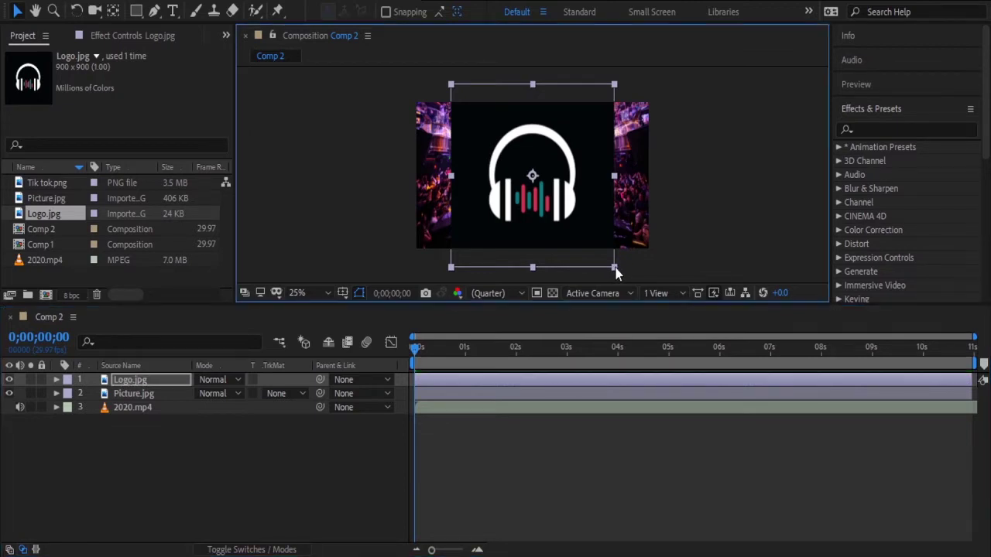
drag(615, 268, 584, 223)
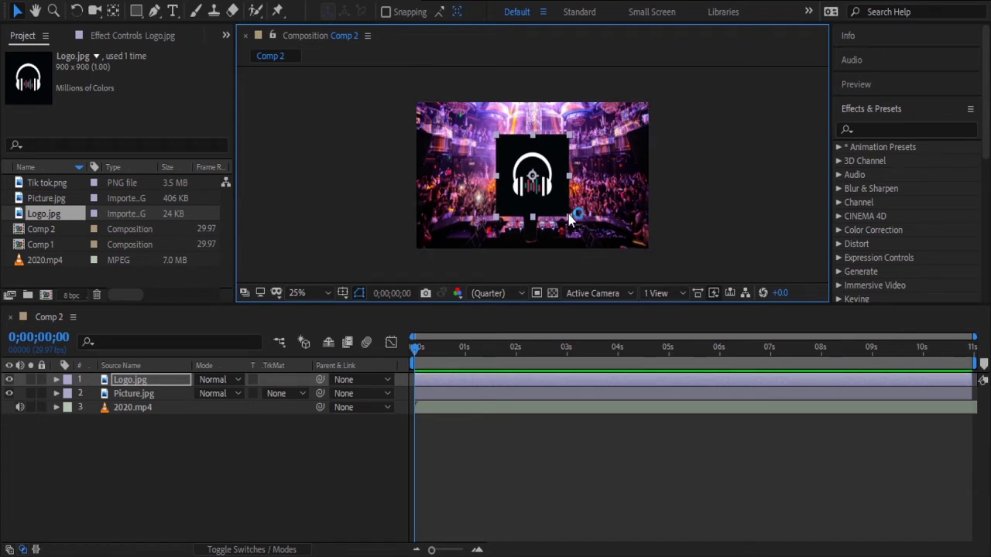
drag(569, 221, 549, 201)
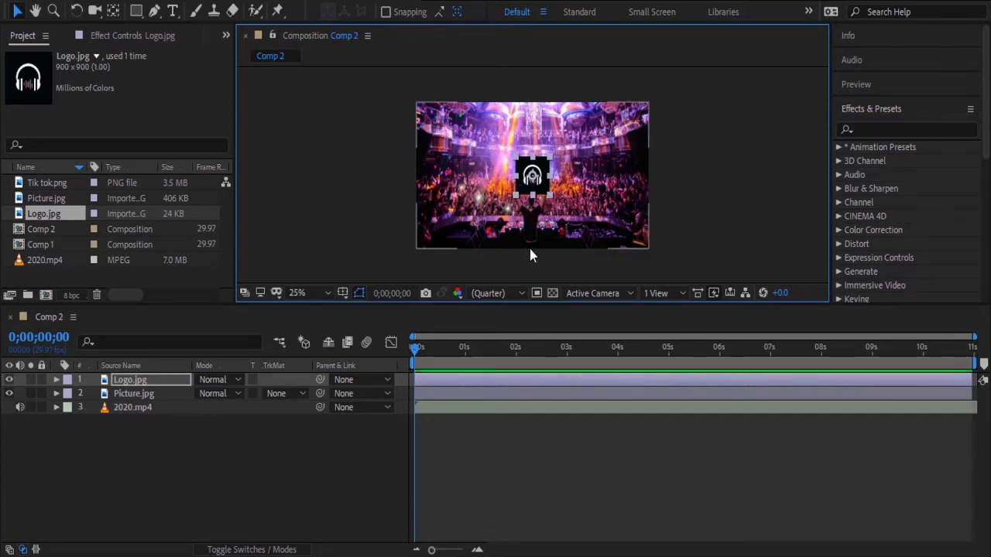
Move the logo to the upper-left corner of the composition frame and deselect it
scroll(591, 242, up, 4)
scroll(591, 242, down, 2)
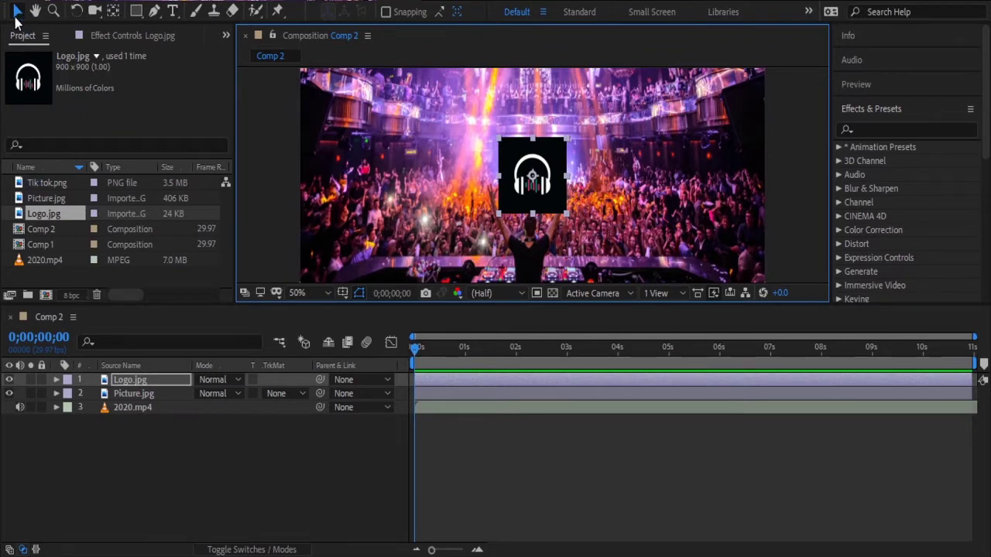
drag(531, 195, 335, 133)
drag(324, 128, 352, 120)
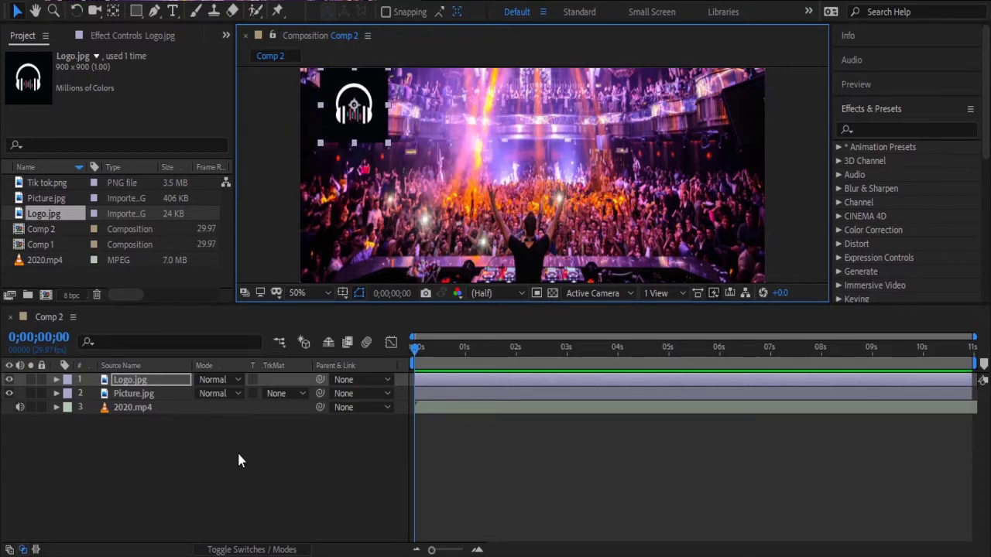
click(212, 463)
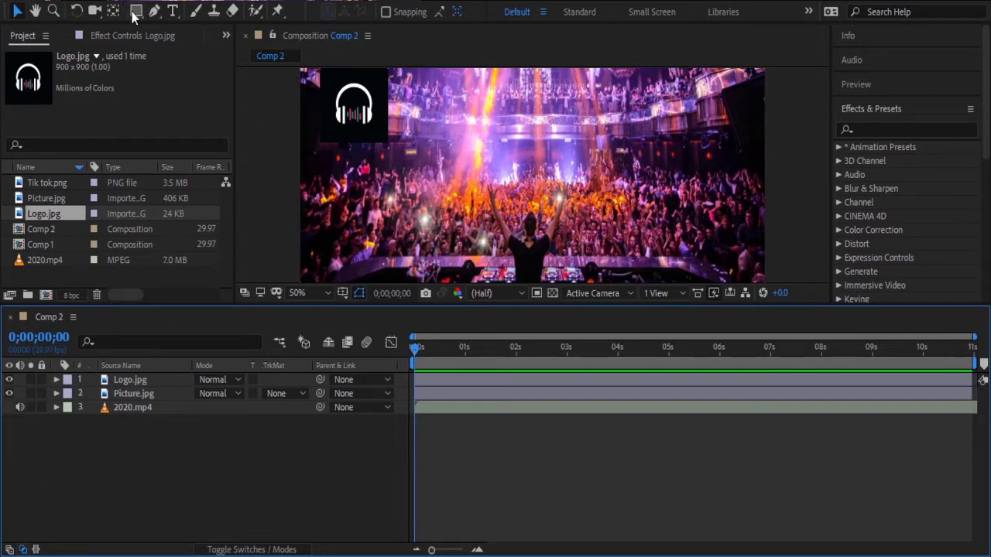
Add a two-line text layer reading "welcome" and "Vshare" beneath the logo in the composition
click(174, 11)
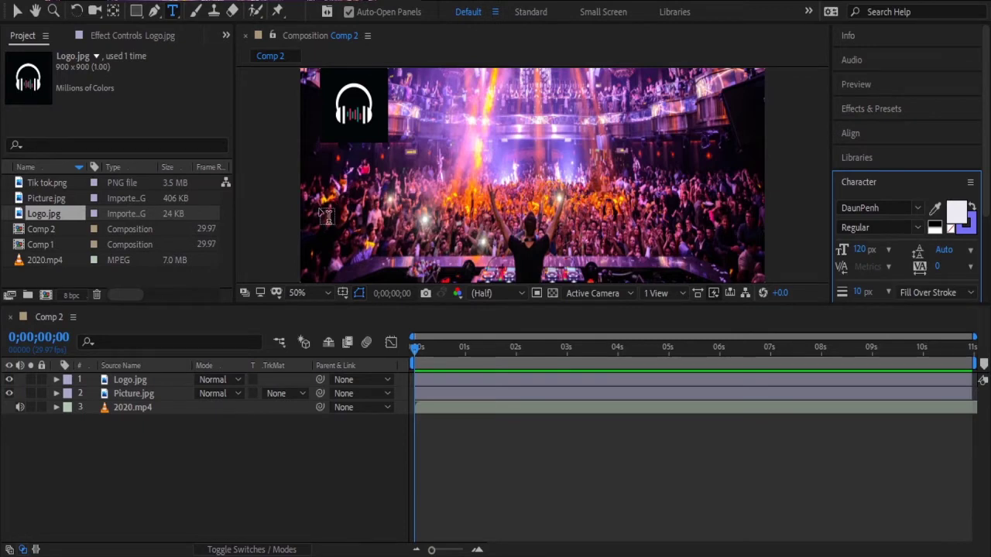
click(364, 203)
text(welc)
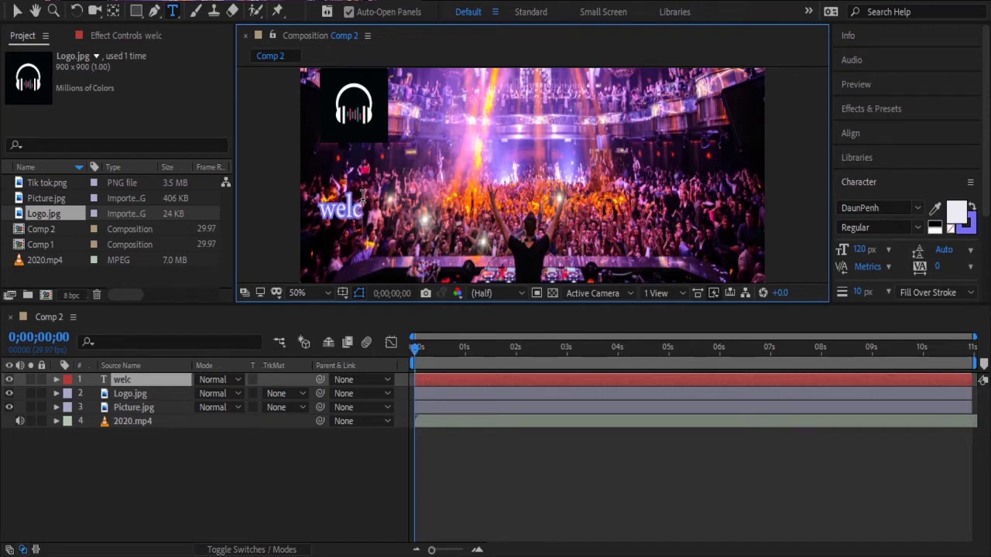
text(a)
key(BackSpace)
text(om)
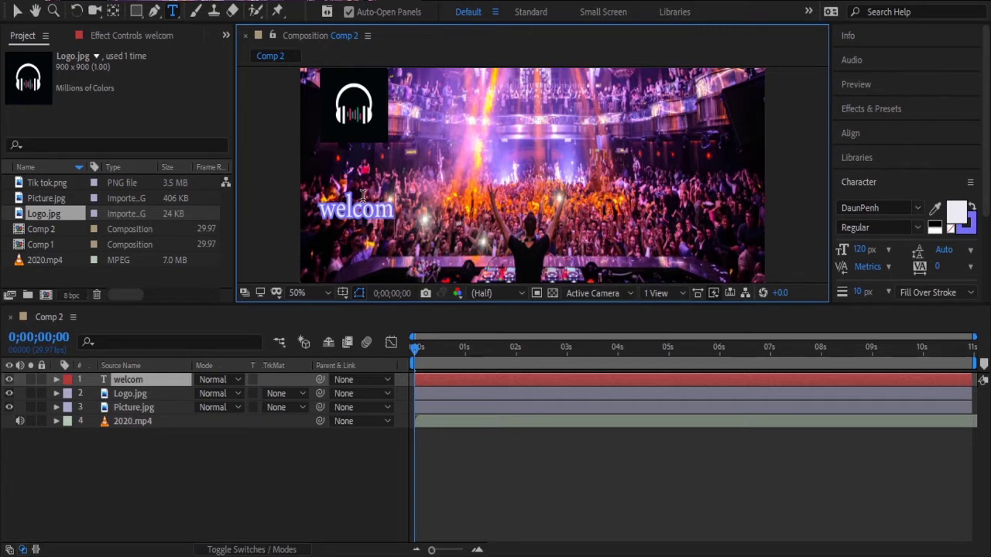
text(e)
key(Return)
text(Vsha)
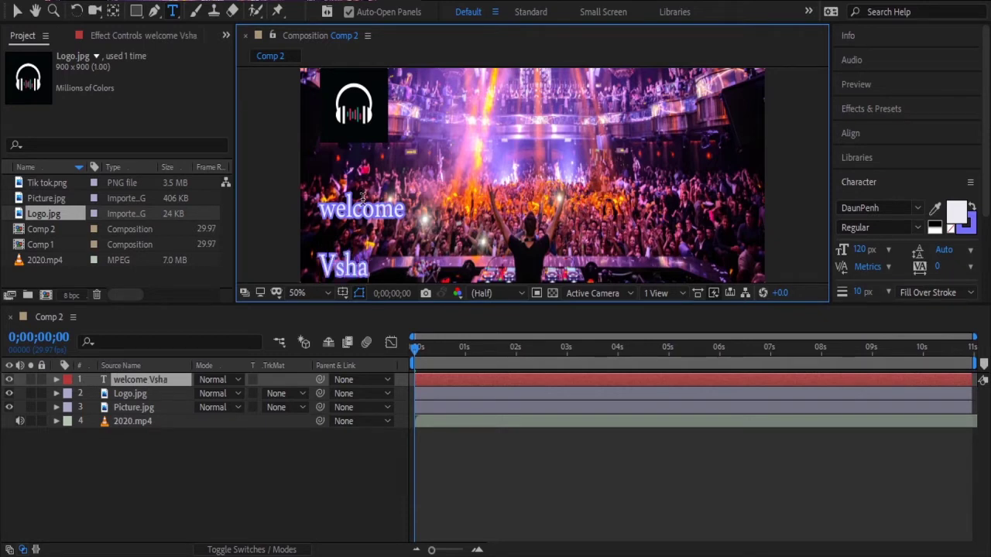
text(re)
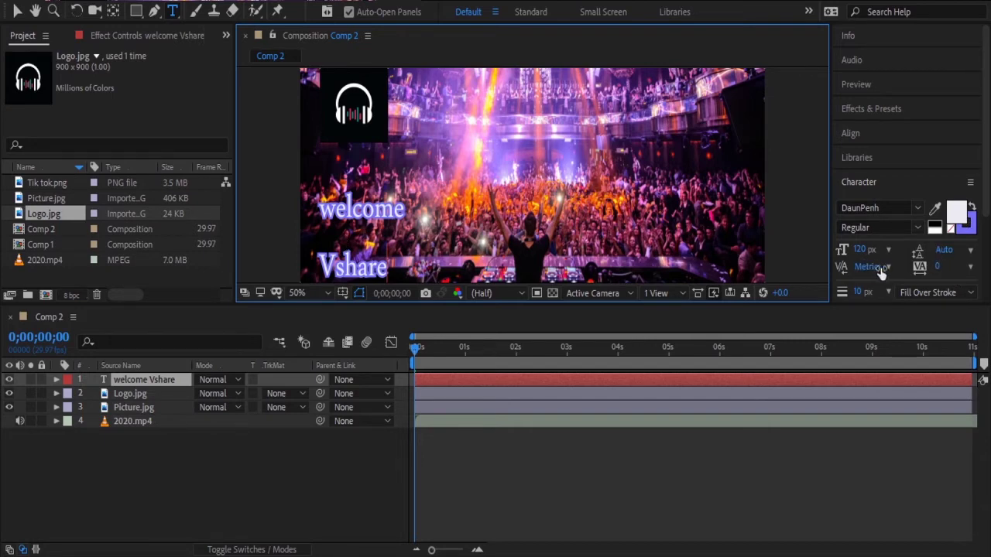
Set the welcome Vshare text's kerning to 5, font size to 117 px and font to Eras Bold ITC
mouse_move(862, 271)
mouse_down()
mouse_move(852, 269)
mouse_move(868, 268)
mouse_up()
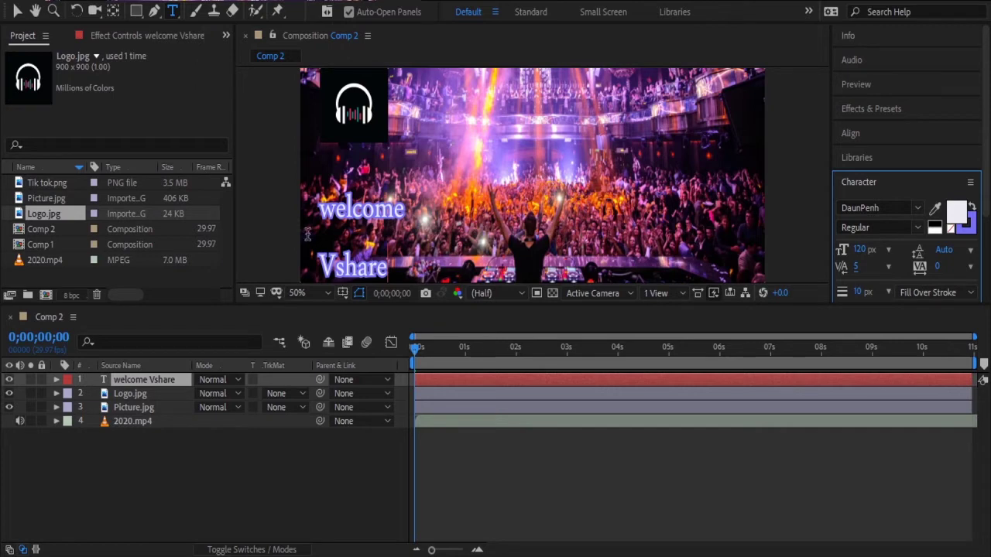
drag(864, 251, 856, 250)
click(919, 214)
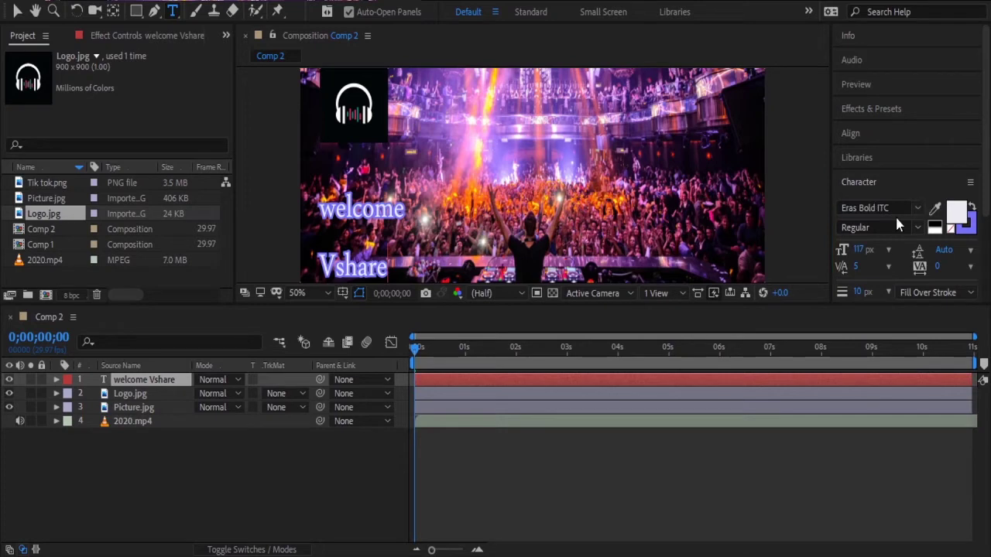
Choose a Franklin Gothic font as the character font and deselect the welcome Vshare text layer
click(914, 207)
click(197, 453)
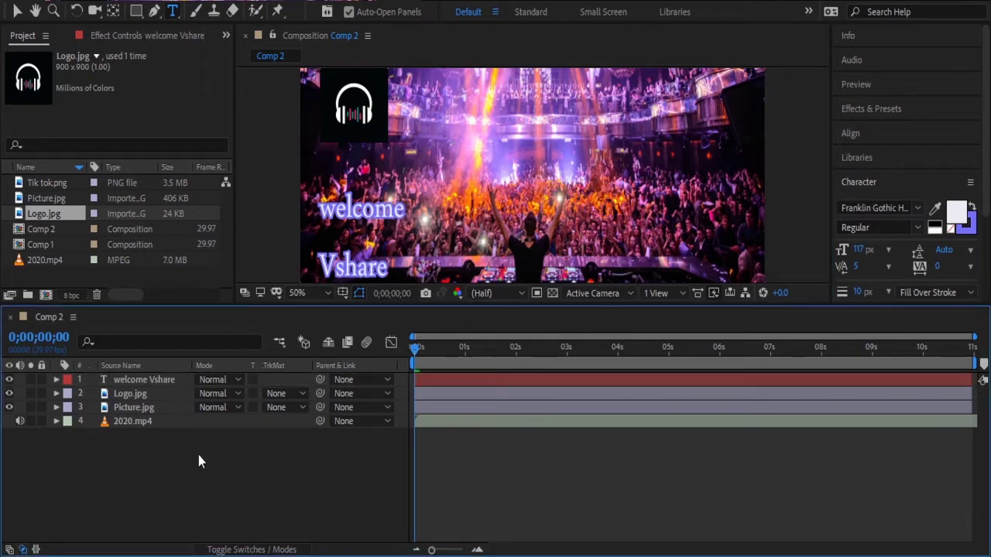
click(139, 380)
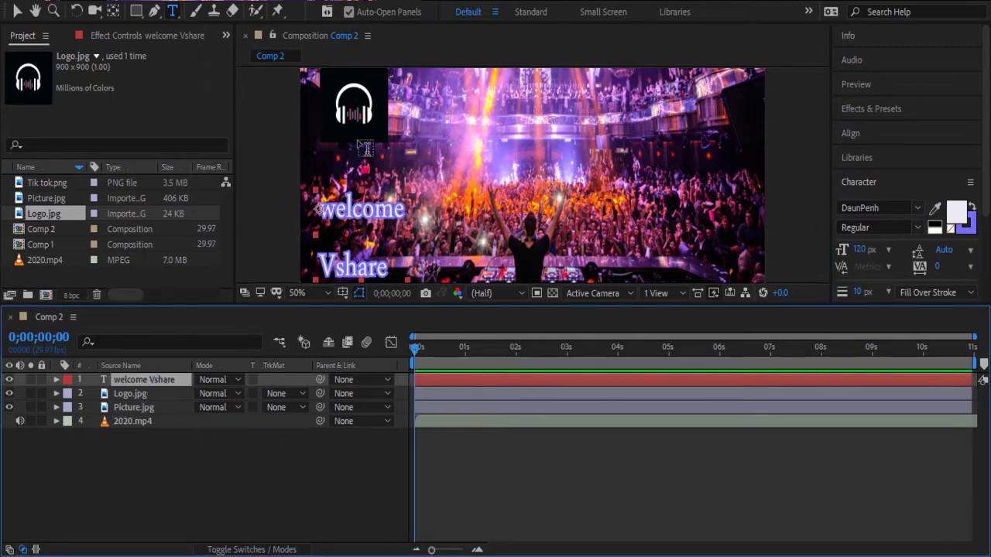
click(141, 476)
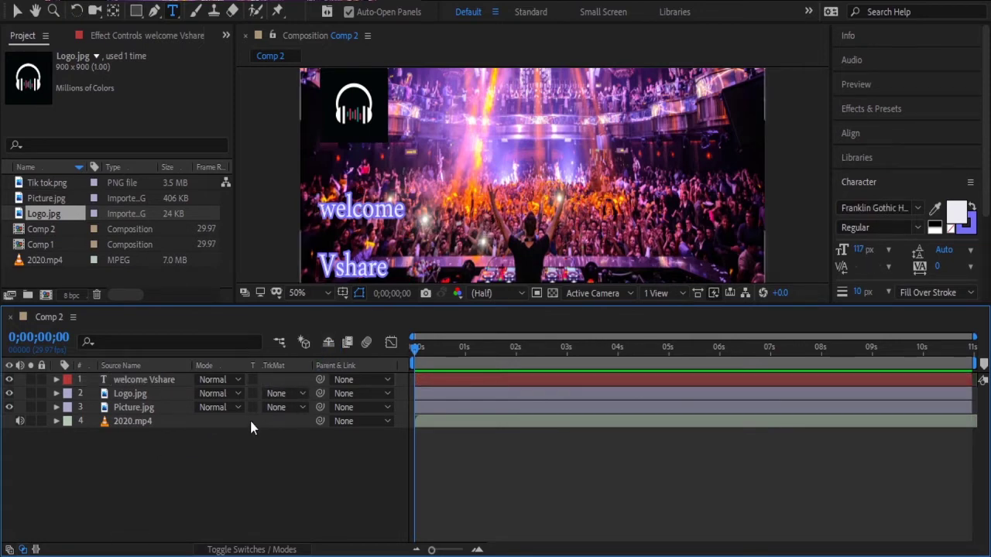
click(151, 377)
click(143, 380)
click(116, 461)
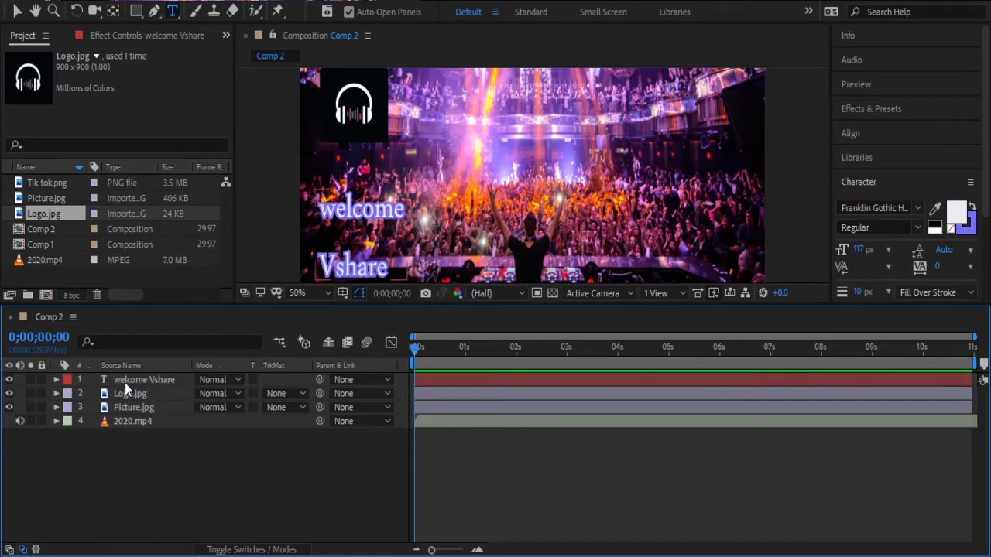
Select the welcome Vshare layer and look through the available effect categories, including the Text effects
click(126, 380)
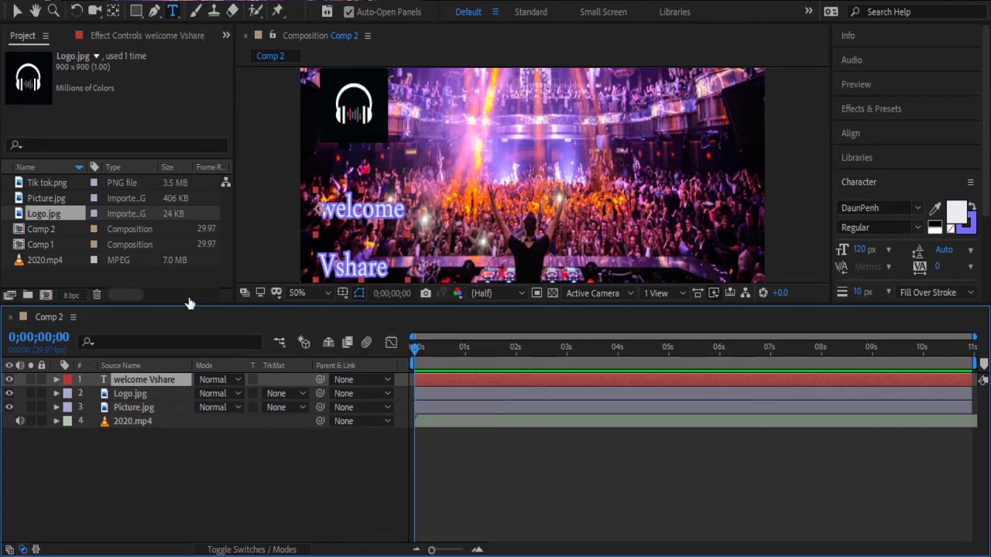
click(881, 104)
click(873, 129)
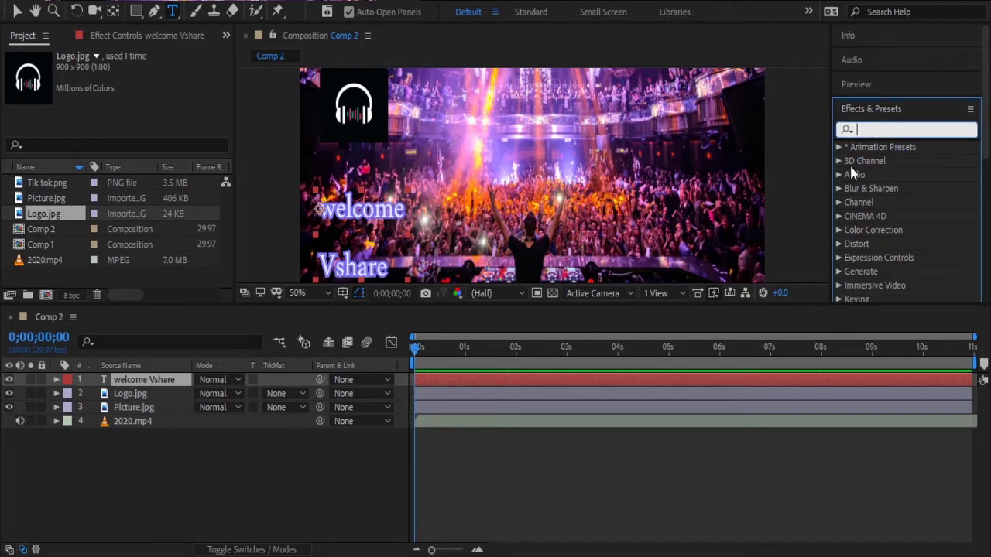
scroll(903, 259, down, 1)
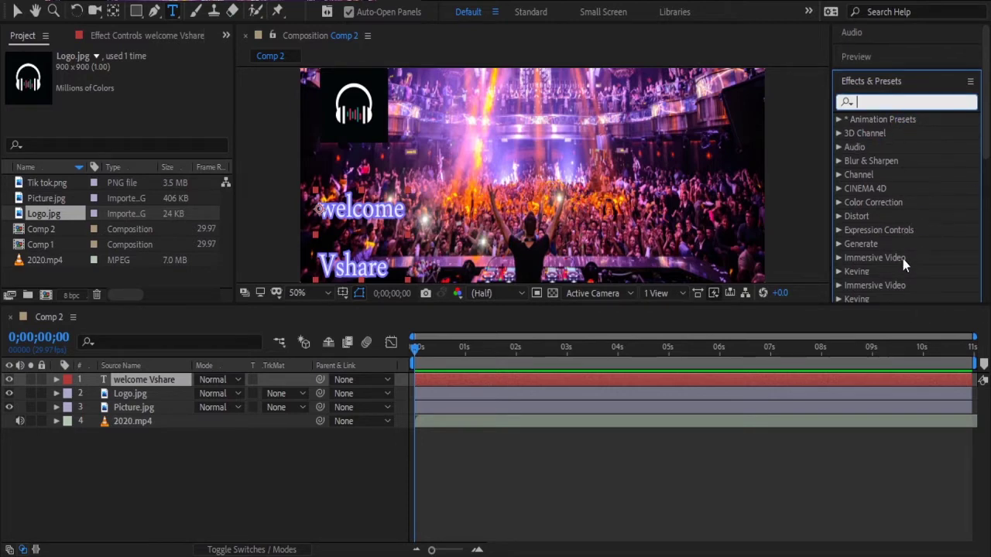
scroll(898, 265, down, 2)
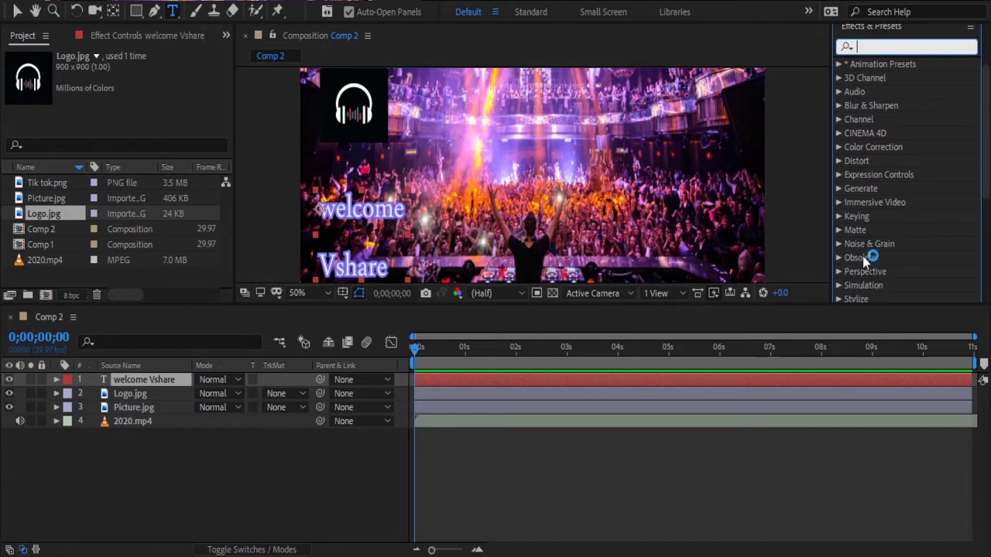
scroll(865, 272, down, 1)
scroll(868, 275, down, 1)
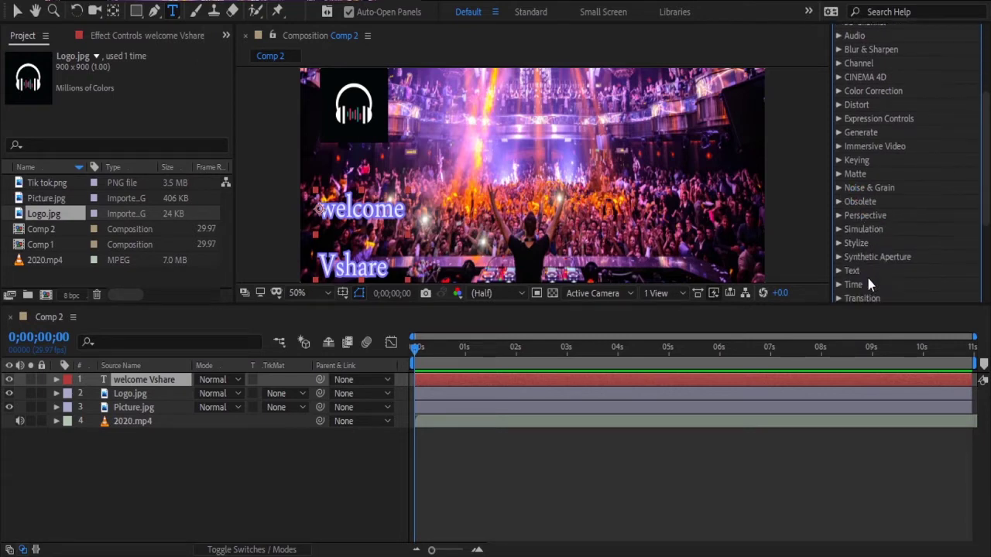
click(838, 271)
scroll(901, 267, down, 3)
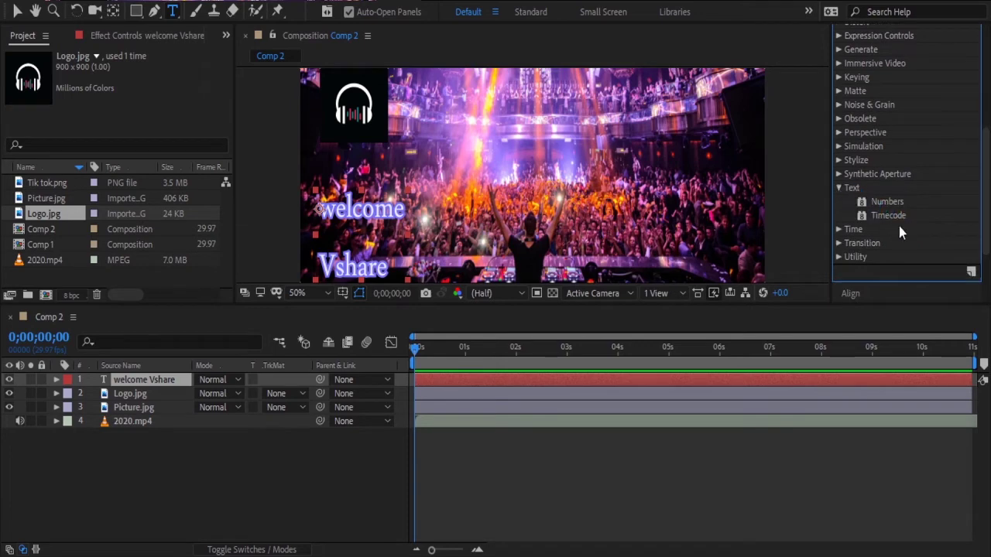
scroll(902, 226, up, 8)
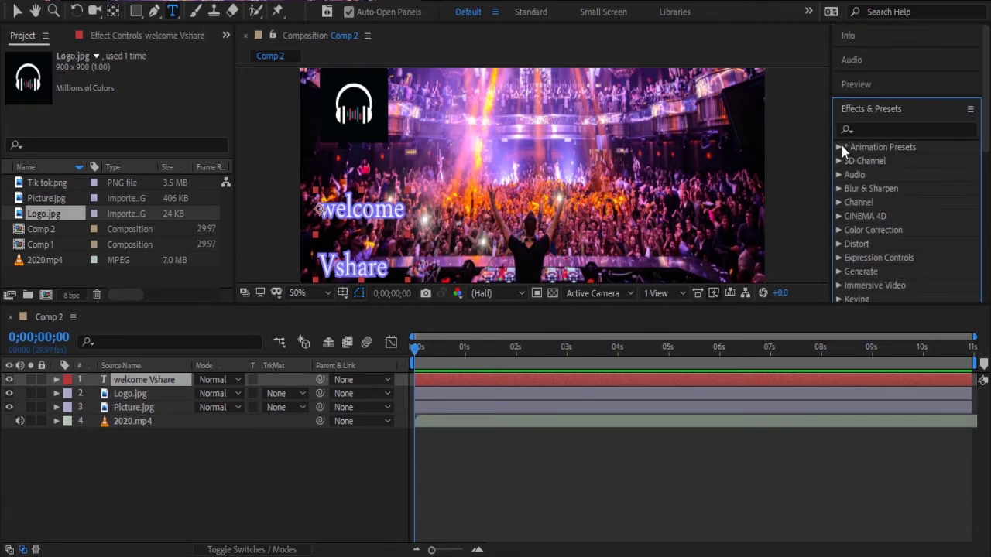
Apply the Decoder Fade In preset from the Animate In text animation presets to the welcome Vshare layer
click(841, 147)
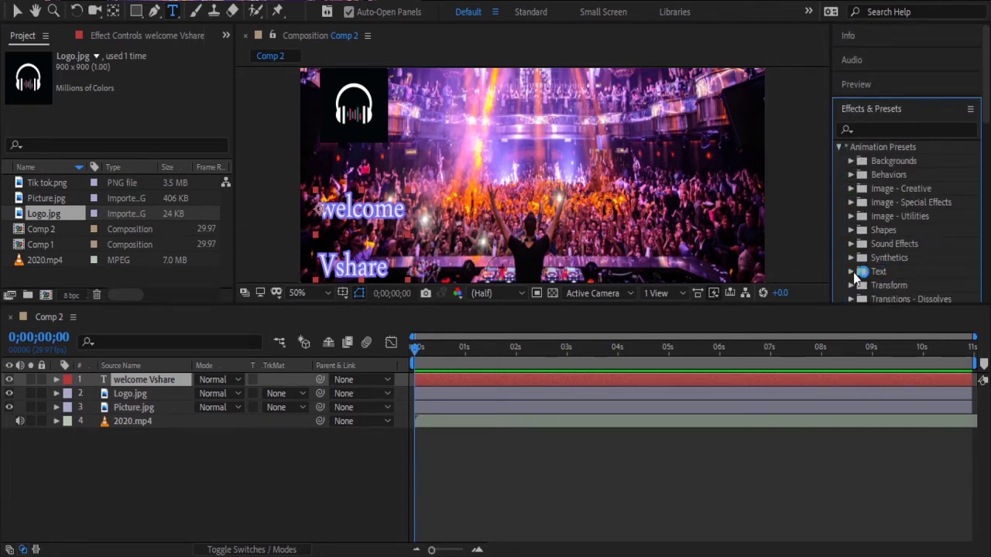
click(858, 273)
scroll(875, 272, down, 2)
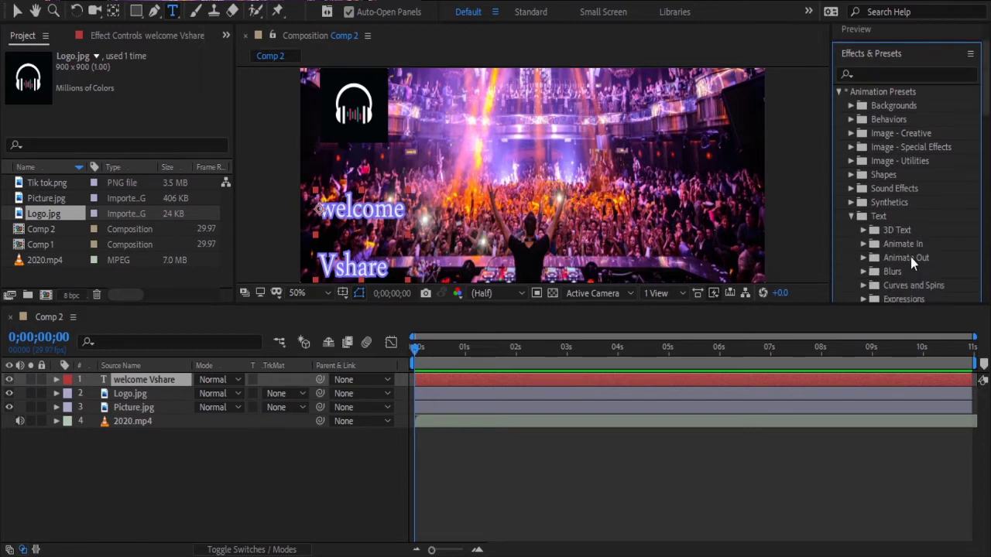
click(863, 243)
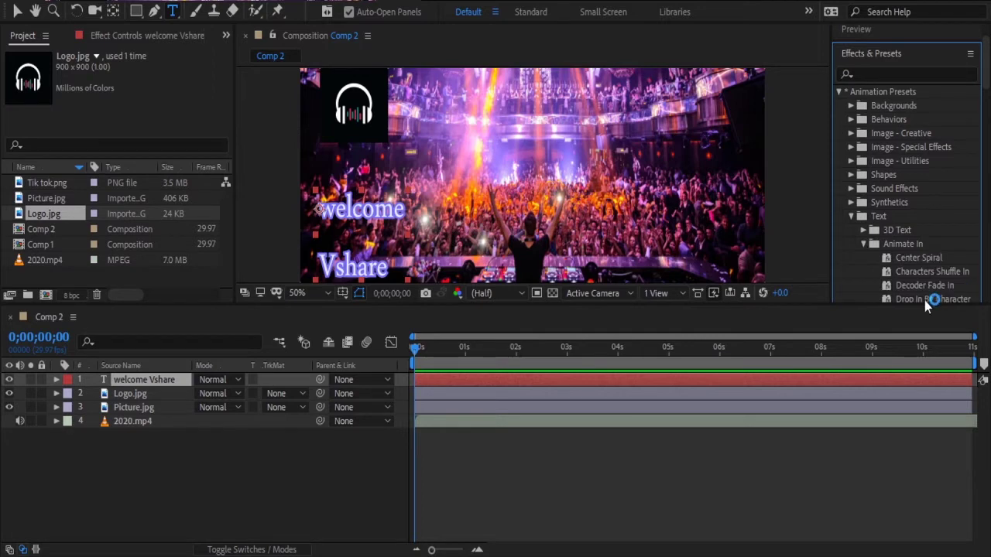
scroll(930, 299, down, 1)
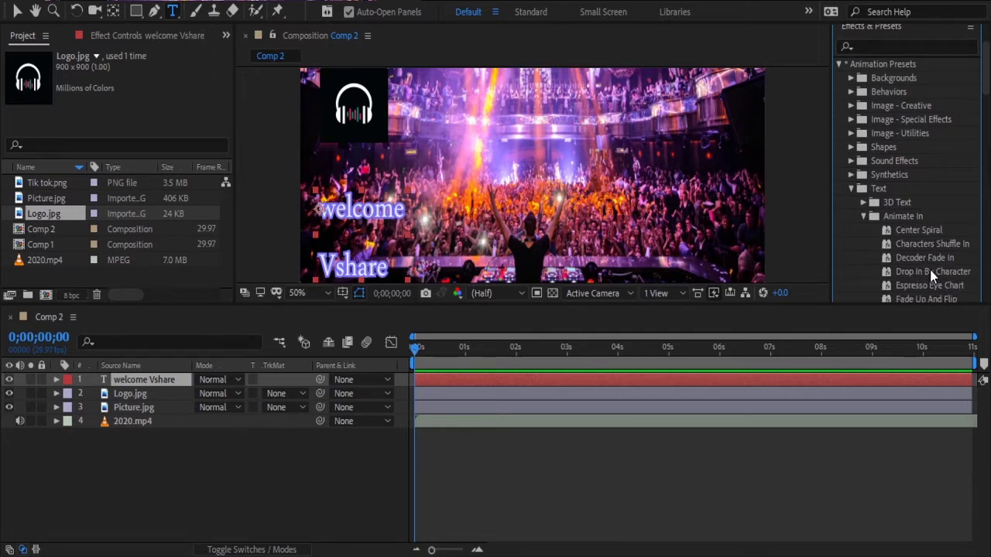
drag(924, 256, 372, 242)
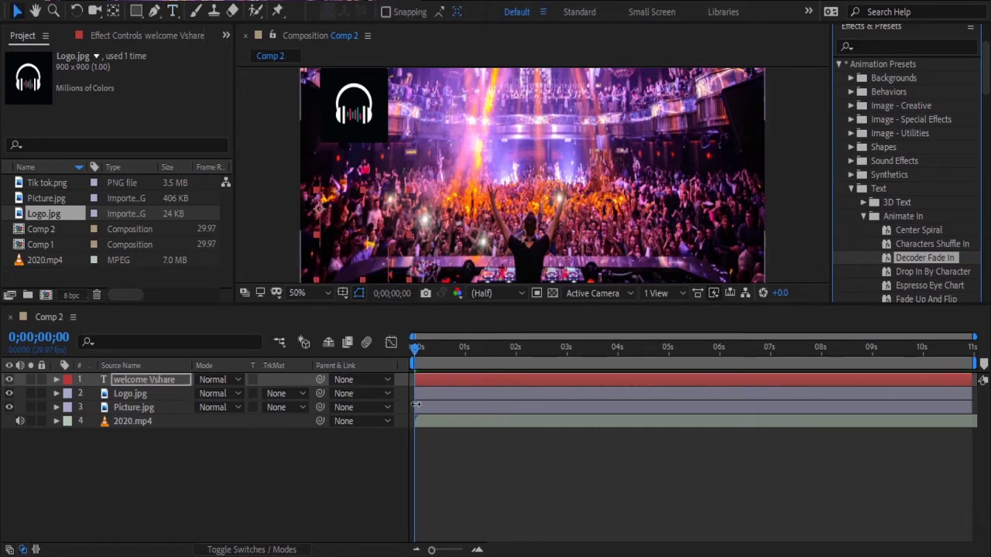
Preview the text animation in the composition, return the playhead to 0;00;00;00 and deselect the text layer
key(space)
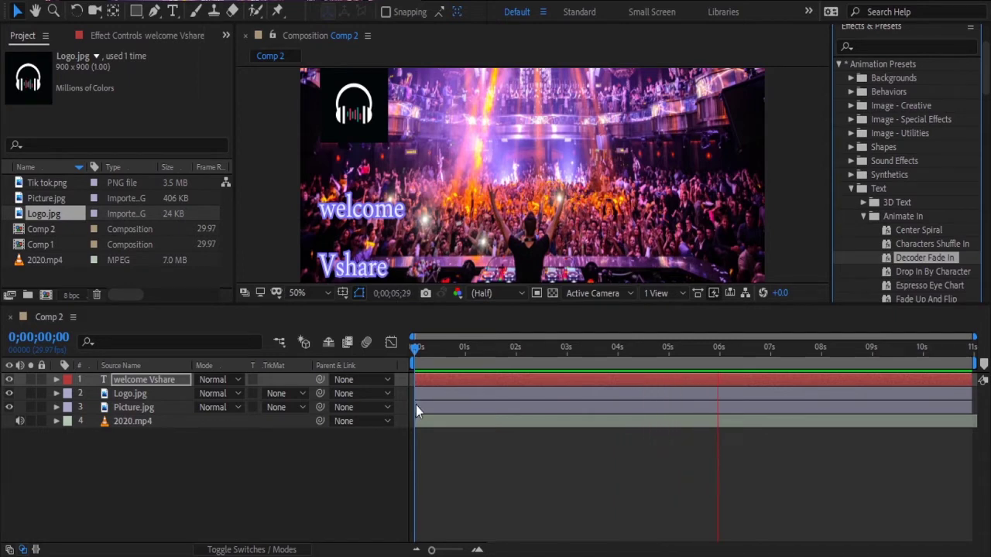
key(space)
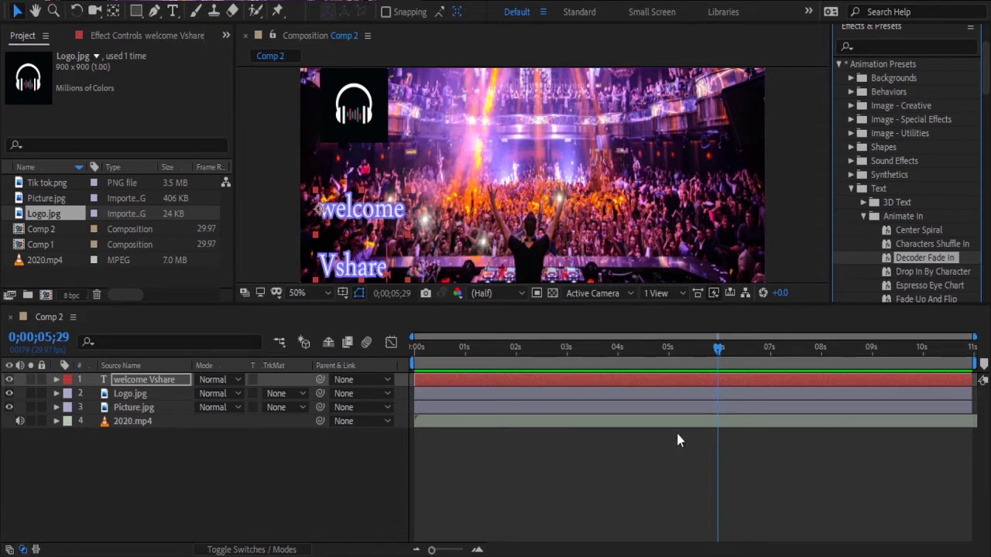
drag(718, 348, 405, 374)
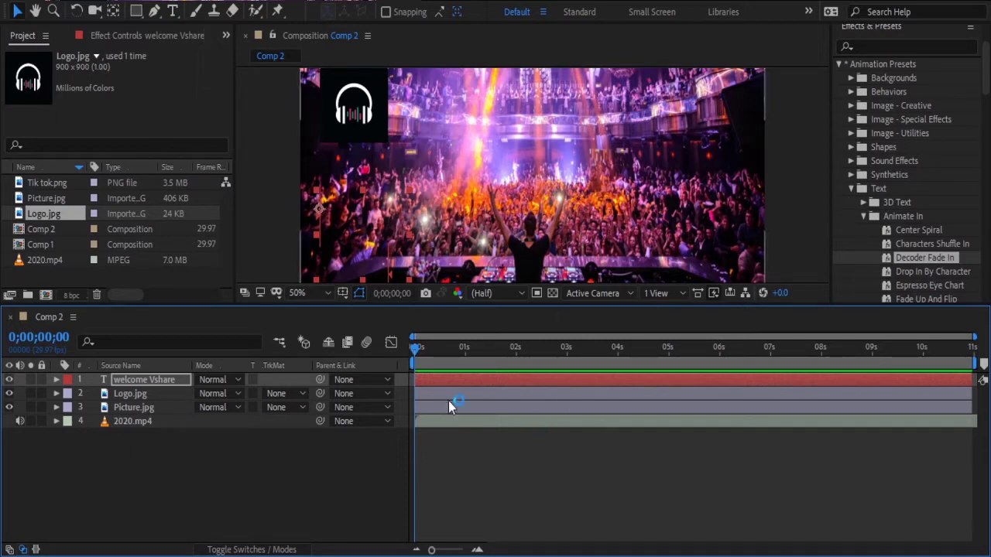
click(270, 486)
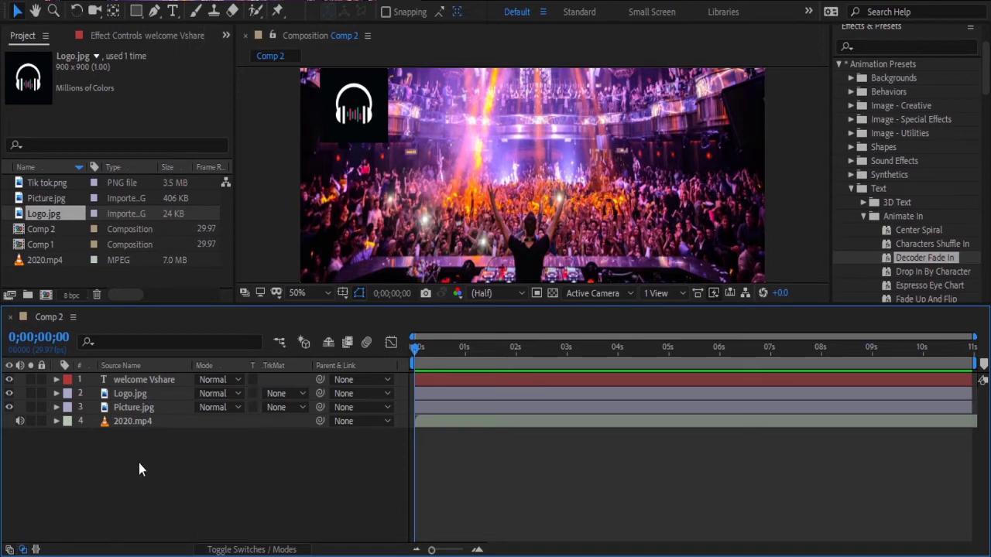
click(158, 380)
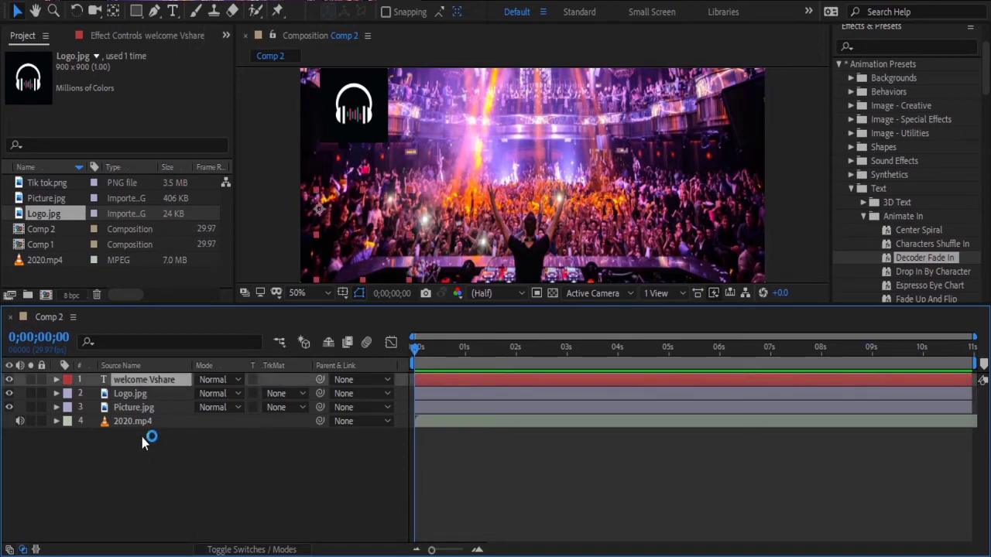
click(143, 439)
click(143, 408)
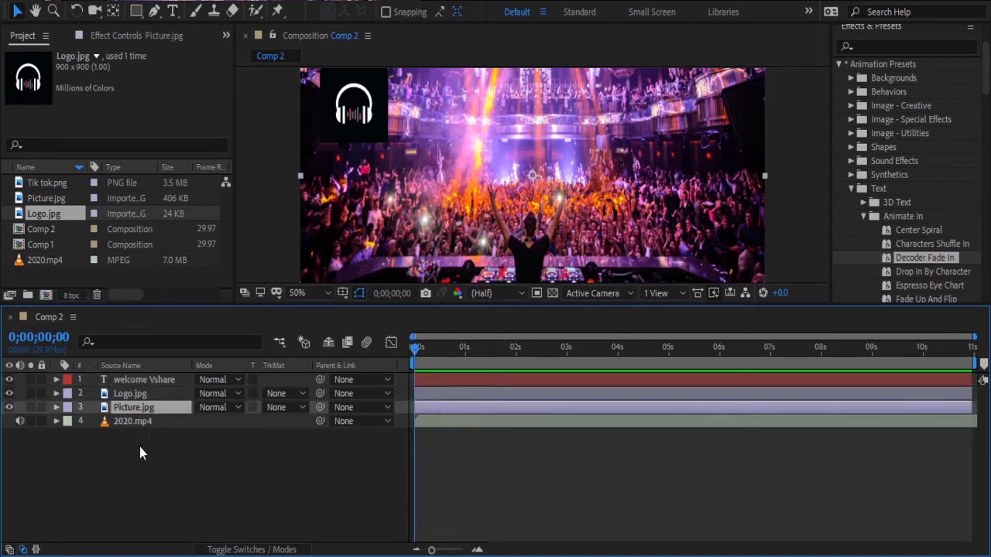
click(140, 449)
Search the effects for "bri" and apply Brightness & Contrast to the Picture.jpg layer
click(136, 407)
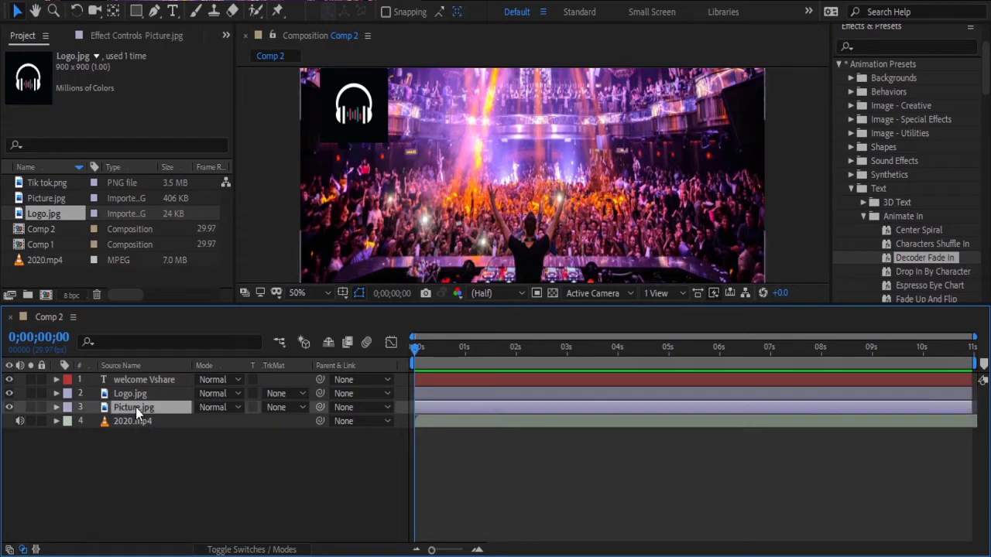
click(865, 48)
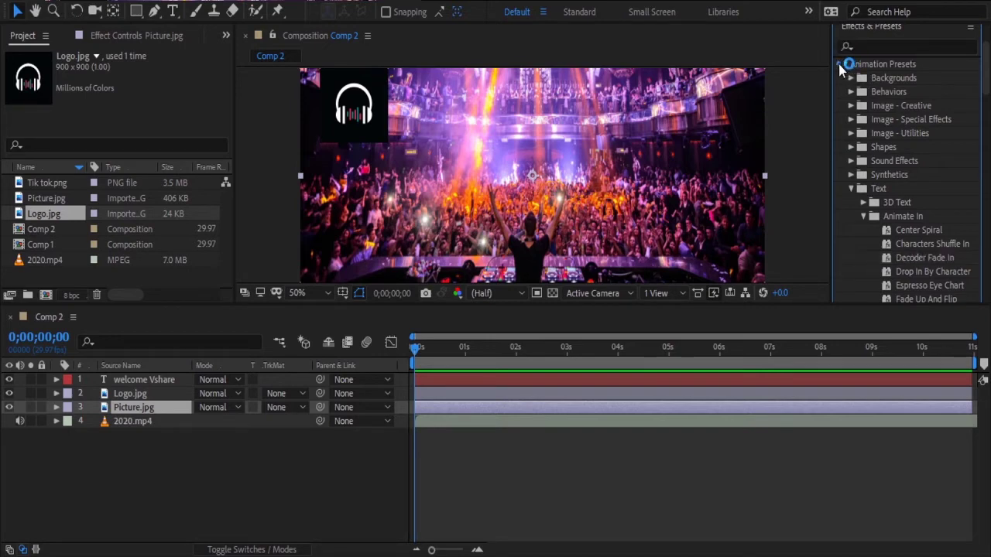
click(838, 63)
click(874, 47)
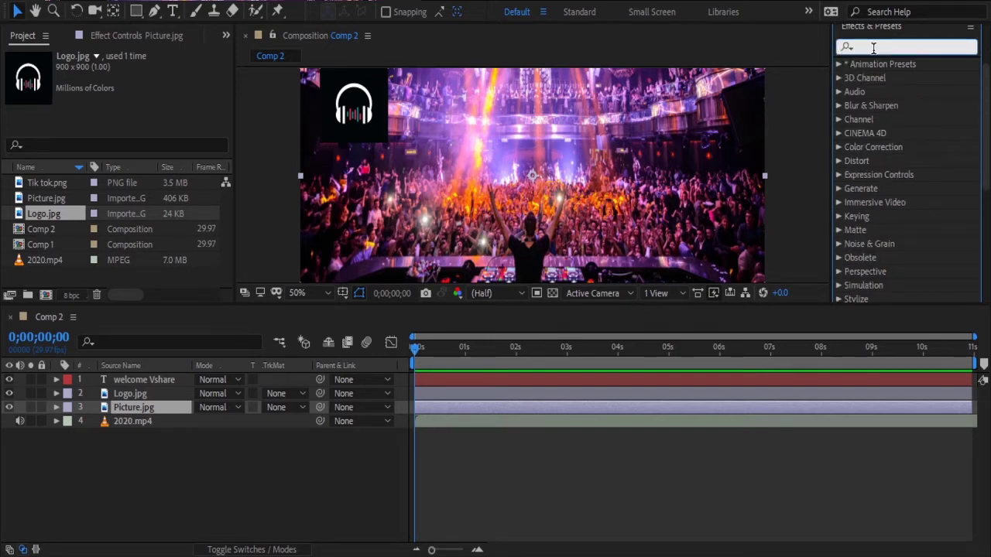
text(br)
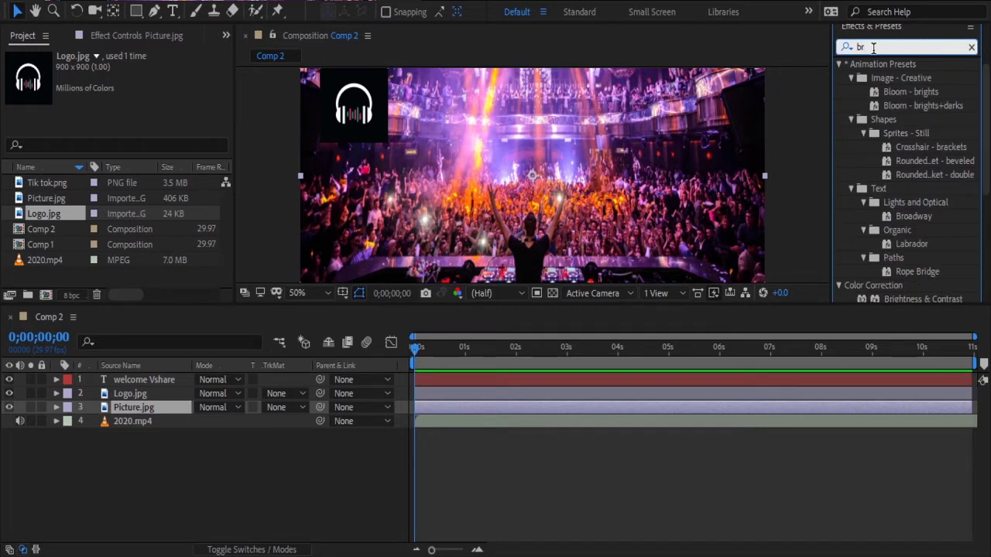
text(i)
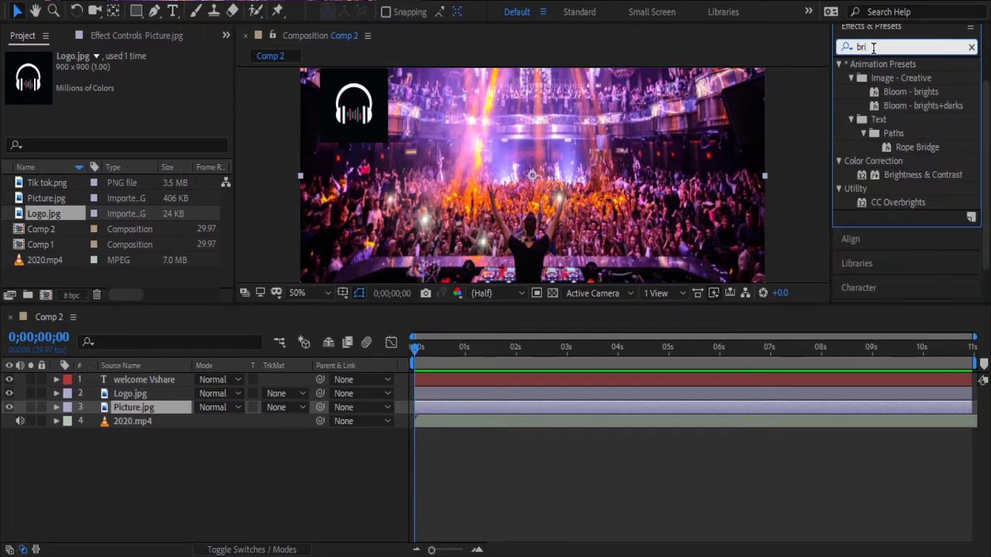
click(933, 175)
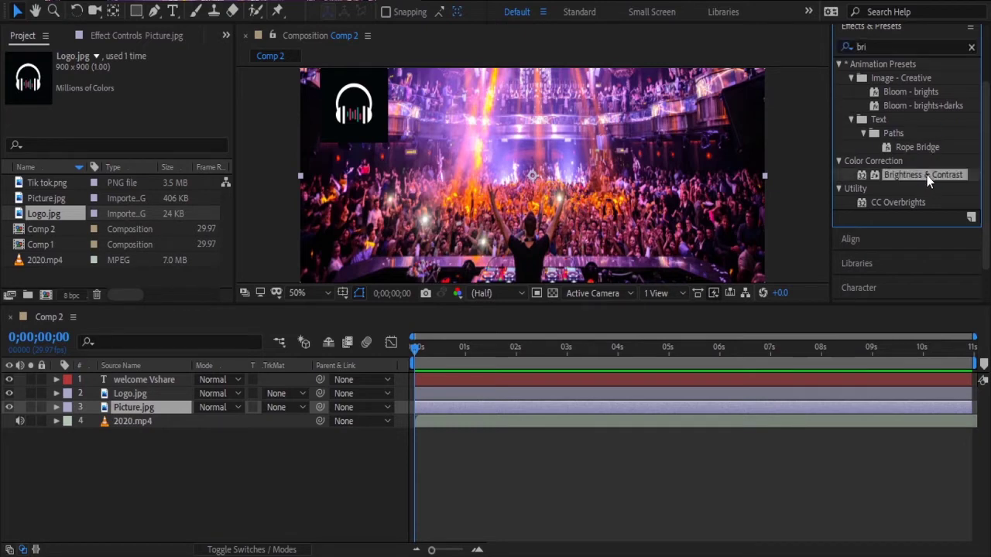
drag(925, 175, 428, 209)
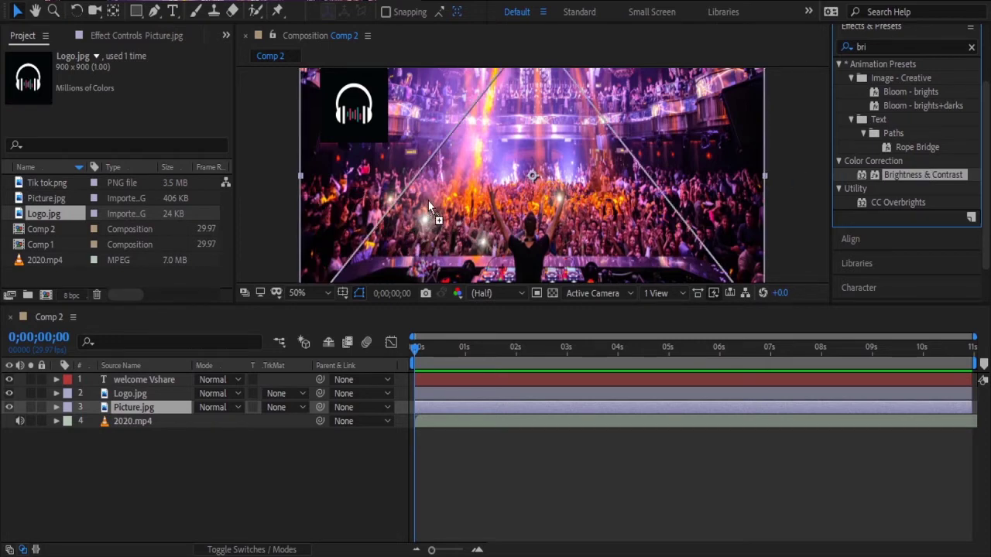
drag(478, 173, 477, 171)
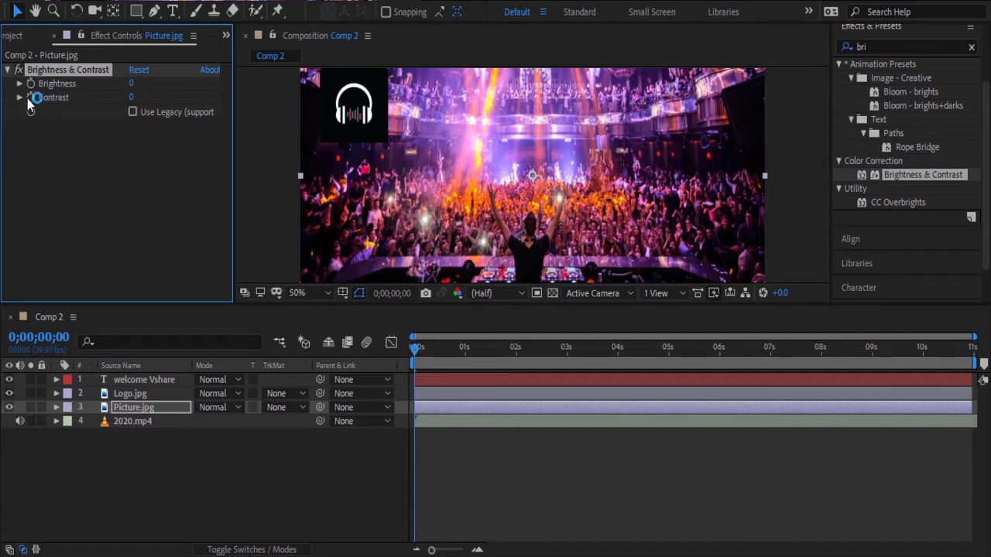
Inspect the Contrast slider of the Picture.jpg layer's Brightness & Contrast effect and deselect the layer
click(20, 97)
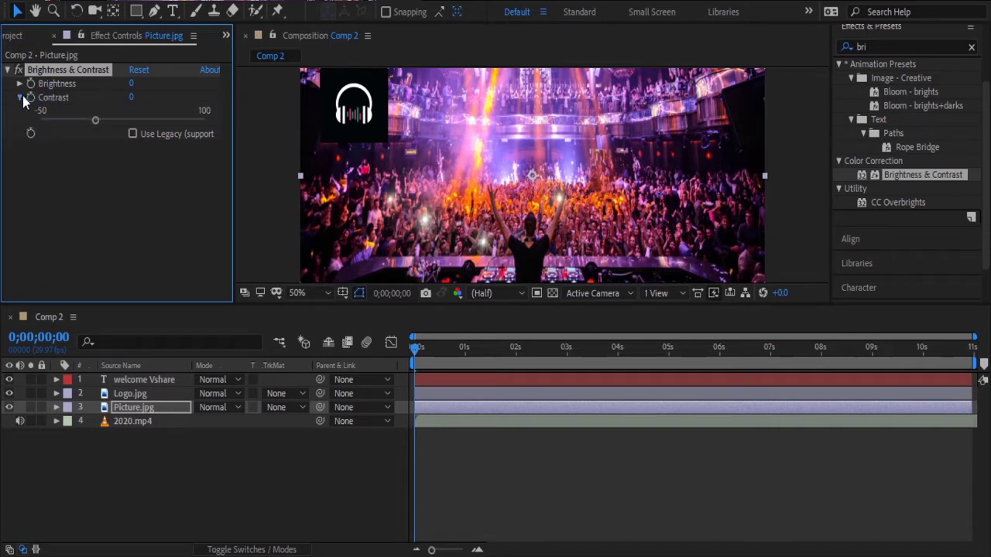
click(20, 97)
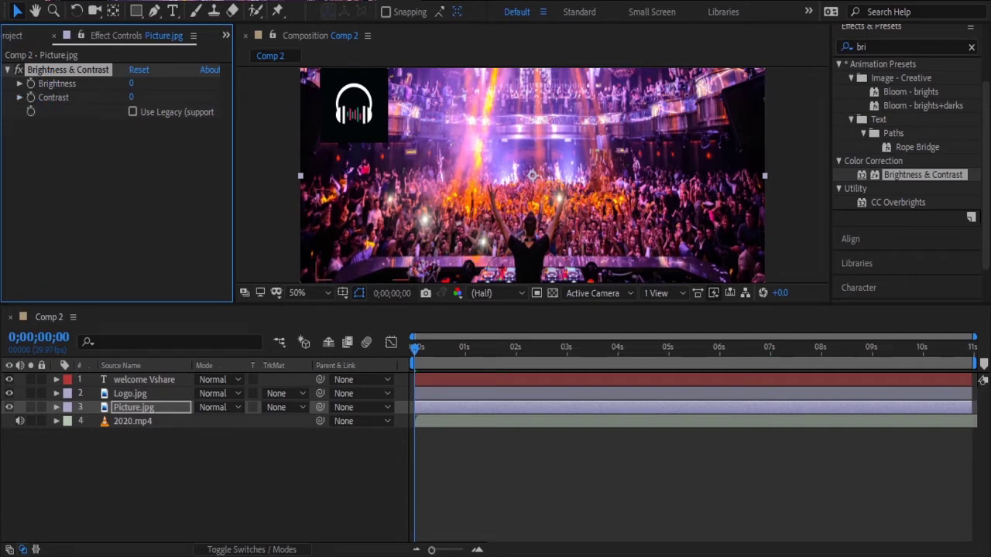
click(195, 476)
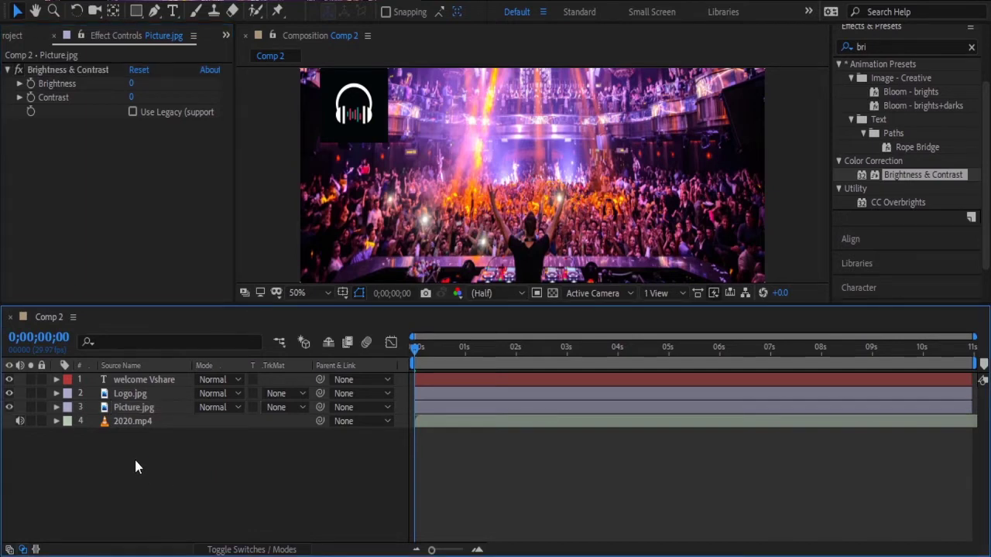
Convert the audio of the 2020.mp4 music layer to keyframes
click(114, 421)
click(114, 446)
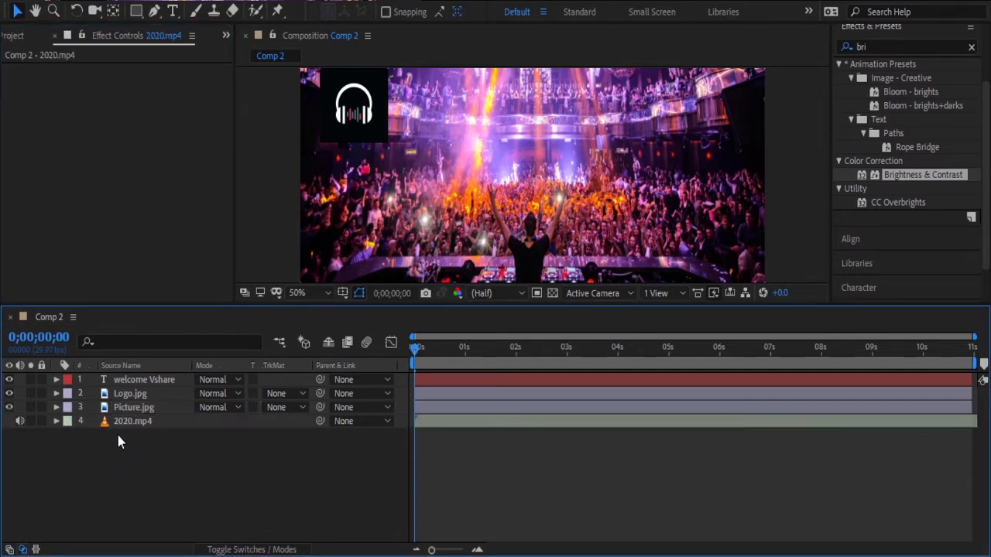
click(126, 421)
click(122, 448)
click(136, 424)
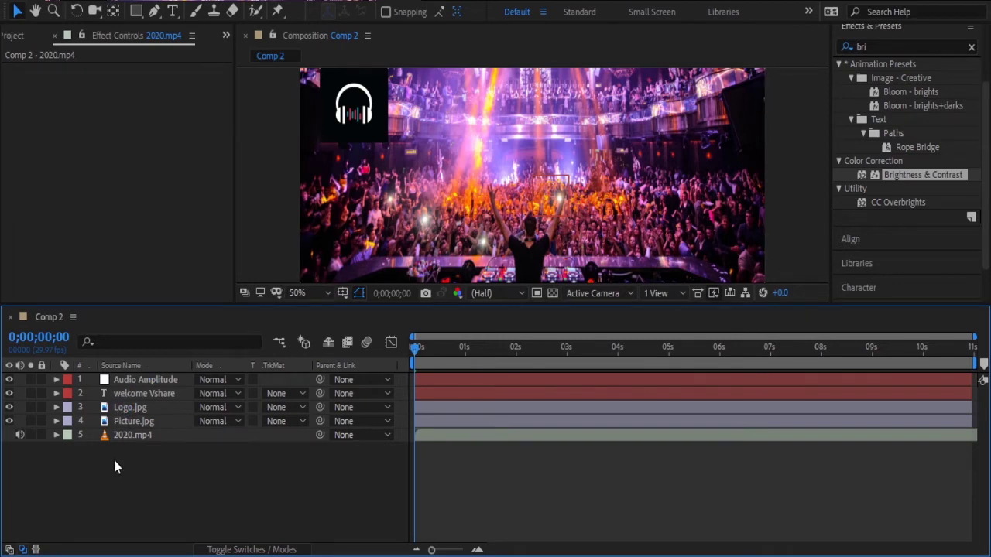
Move the welcome Vshare text layer above the Audio Amplitude layer in the layer stack and deselect it
click(131, 393)
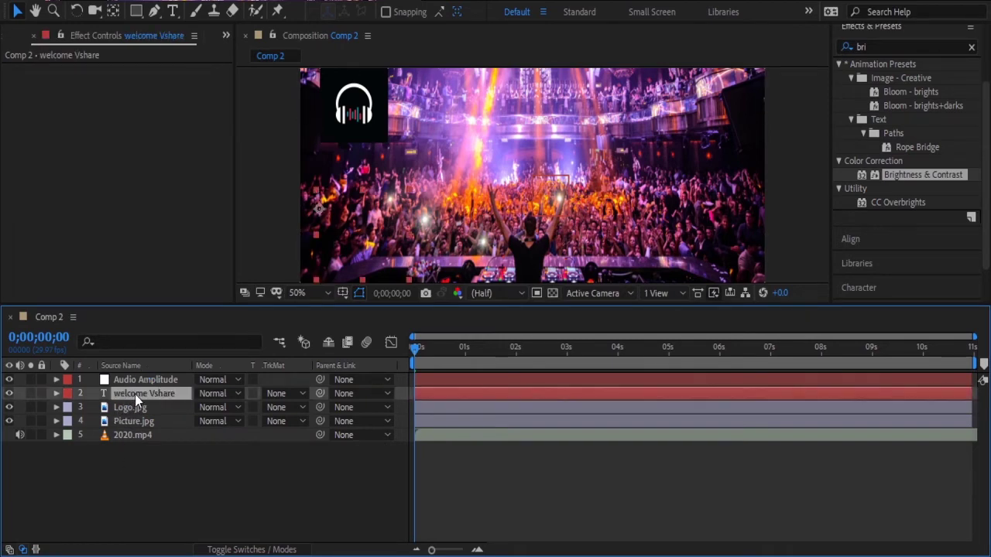
drag(135, 393, 141, 376)
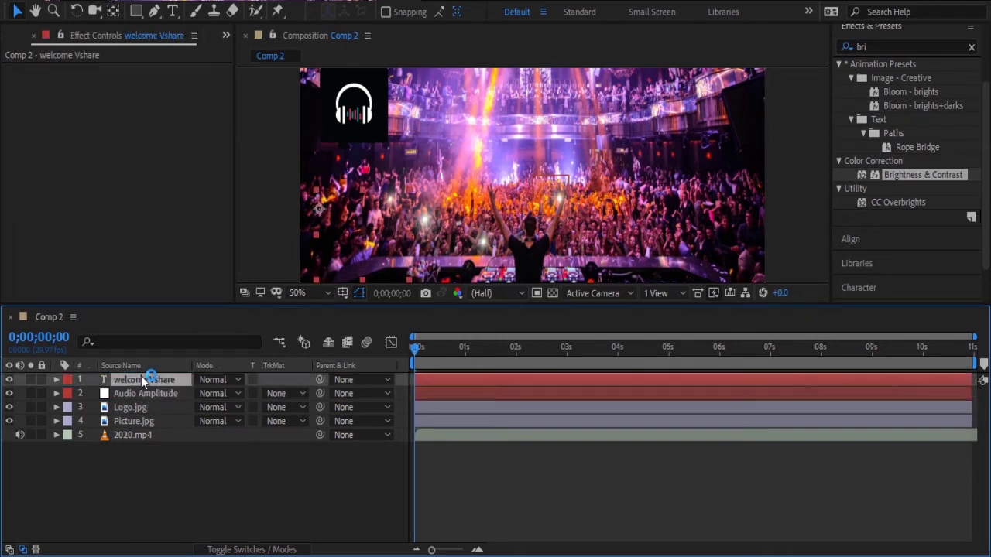
click(151, 512)
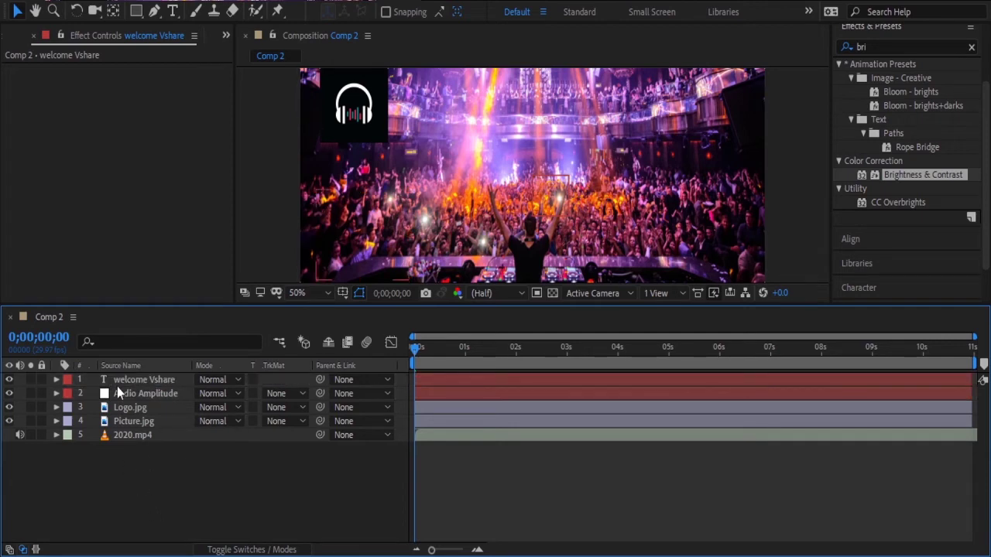
Expand the effects of the Audio Amplitude layer and delete its Left Channel and Right Channel effects
click(59, 396)
click(58, 394)
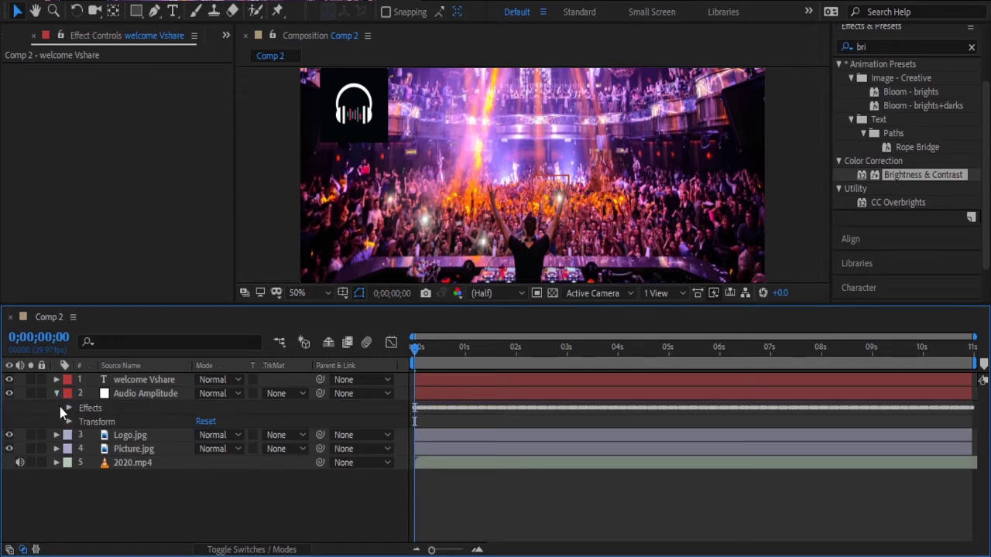
click(69, 408)
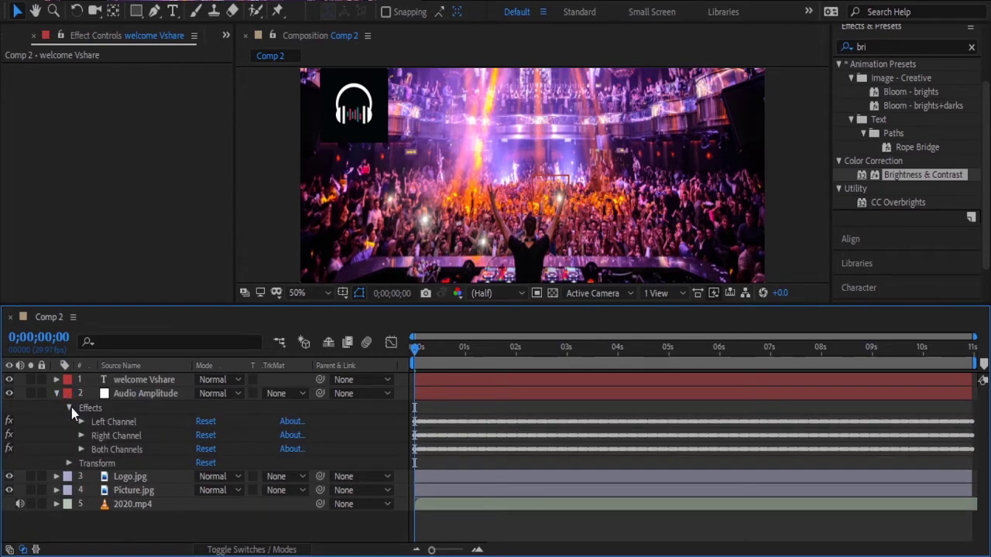
click(128, 421)
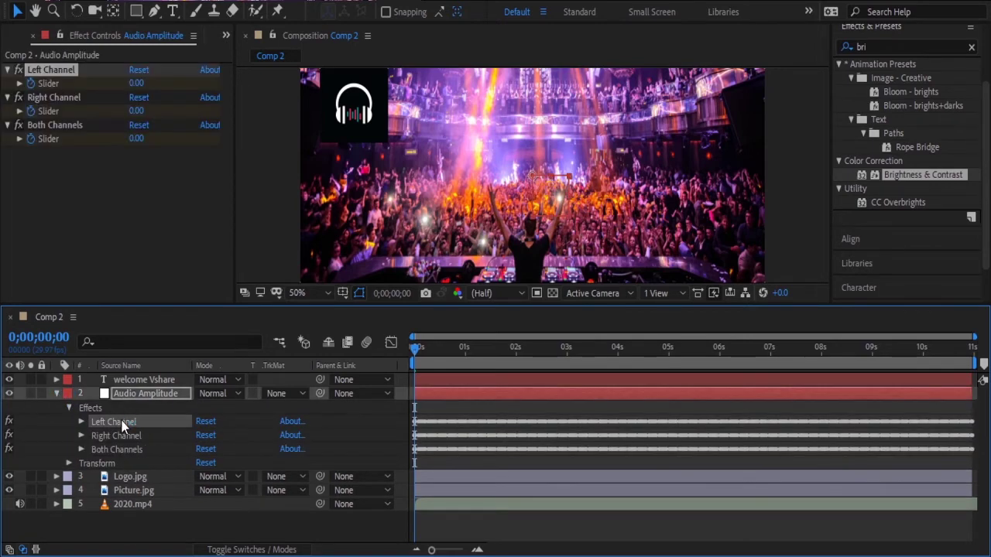
key(Delete)
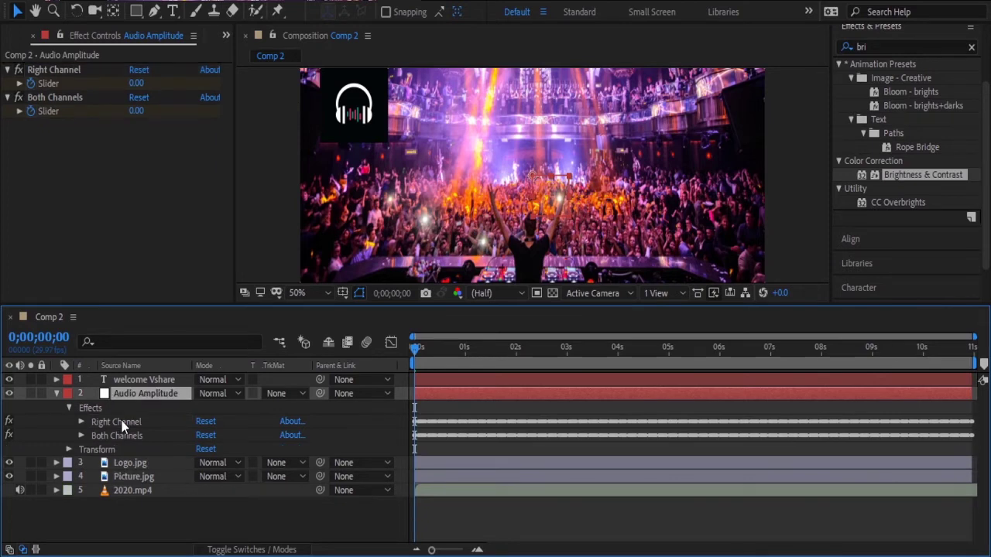
click(117, 425)
key(Delete)
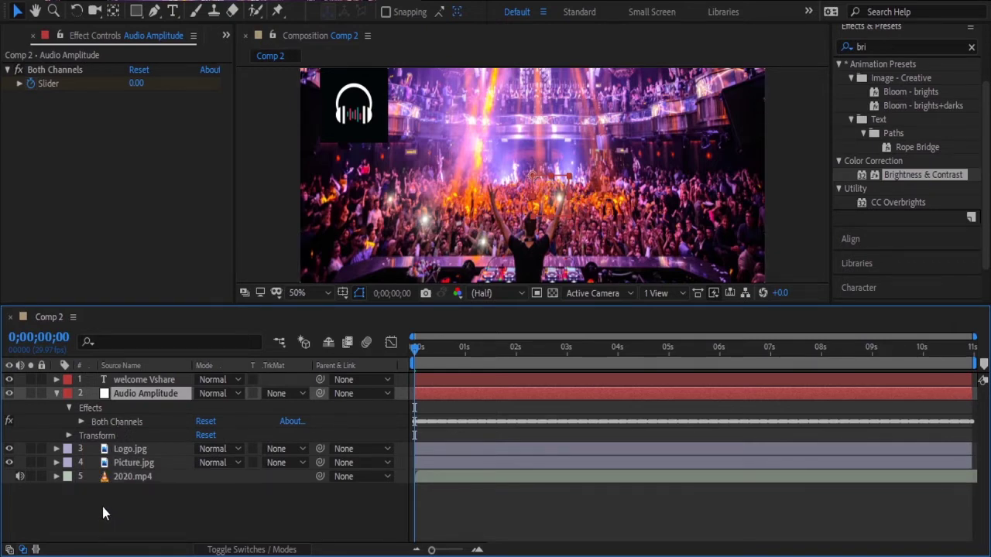
Reveal the Both Channels slider of Audio Amplitude and activate the stopwatch for Brightness on the Picture.jpg layer
click(81, 422)
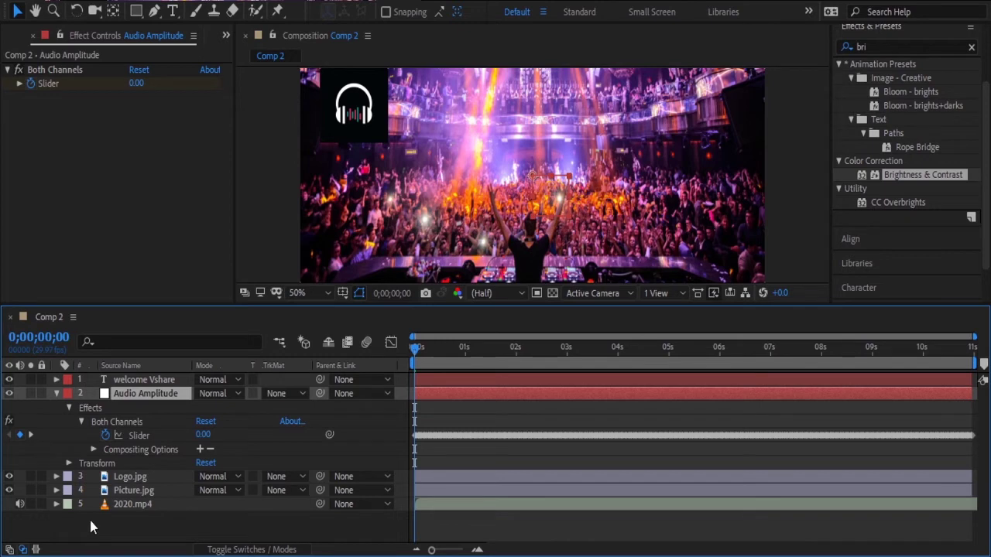
click(128, 492)
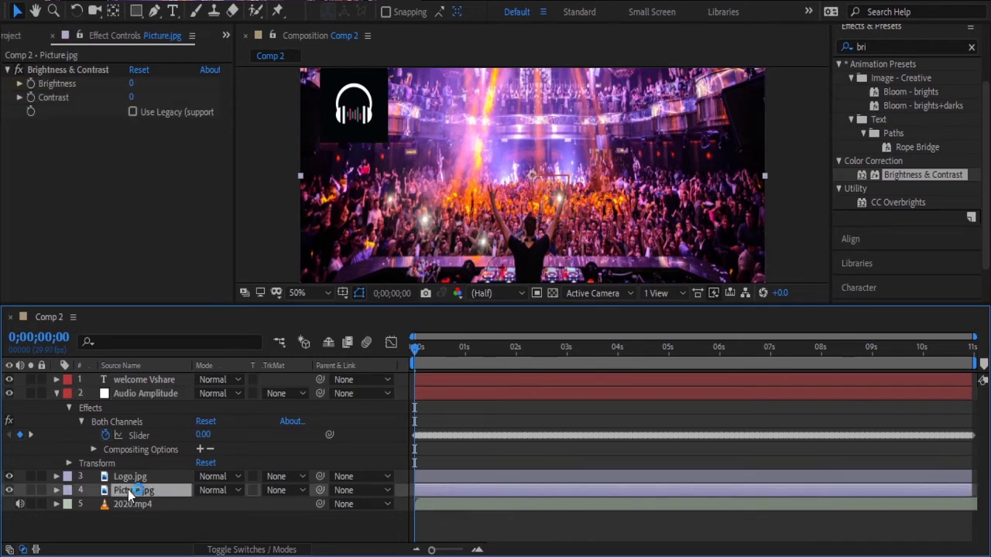
click(31, 83)
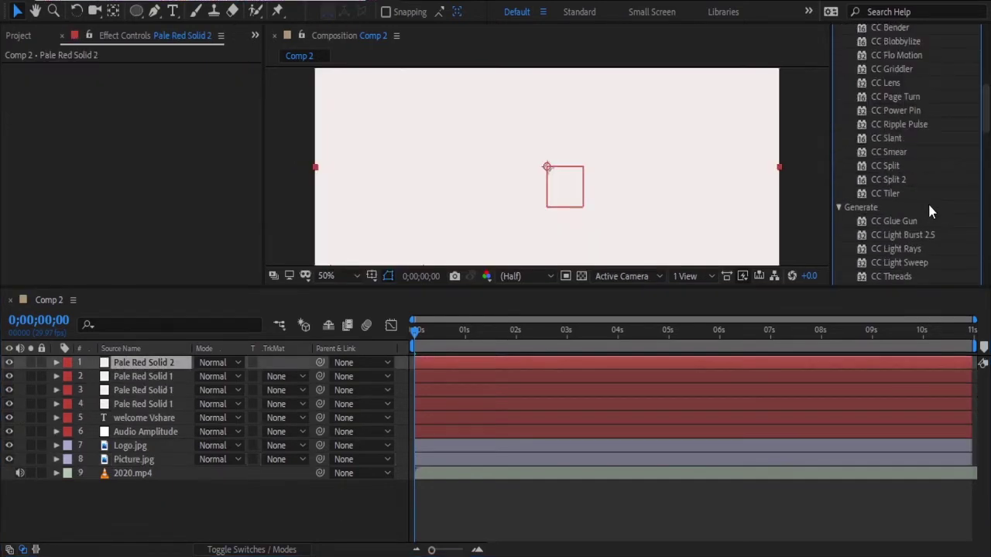
Clear the effects search and reselect the Pale Red Solid 2 layer
scroll(927, 202, up, 5)
click(899, 111)
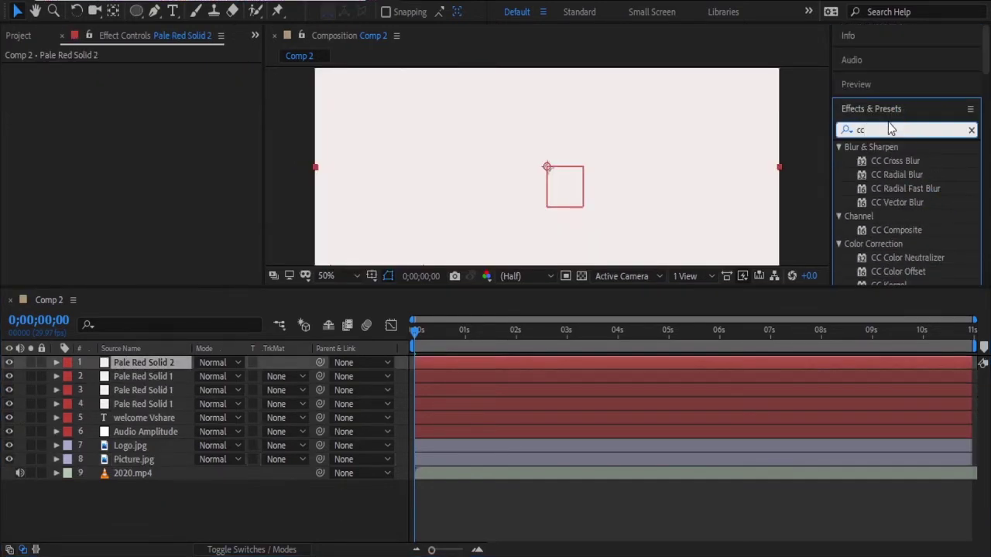
key(BackSpace)
key(BackSpace)
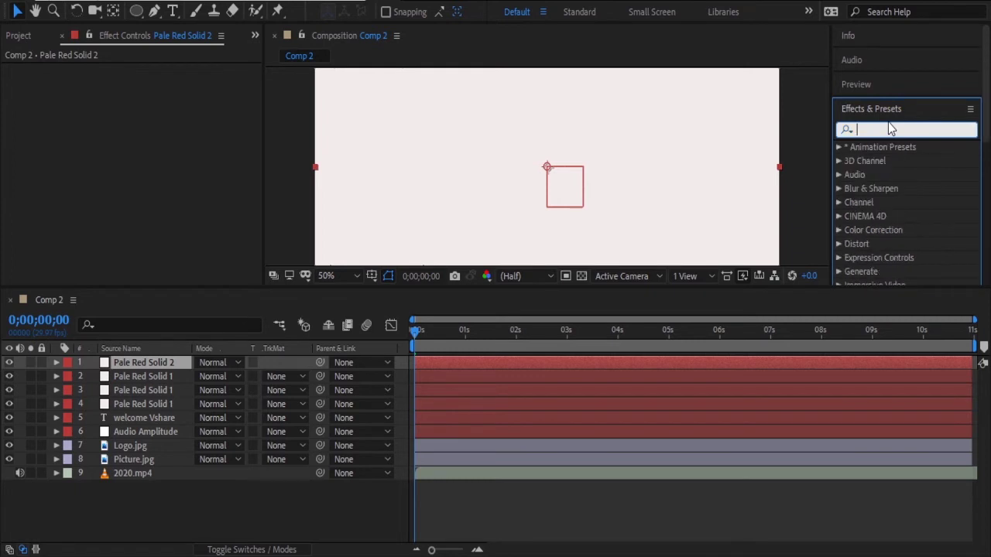
click(213, 507)
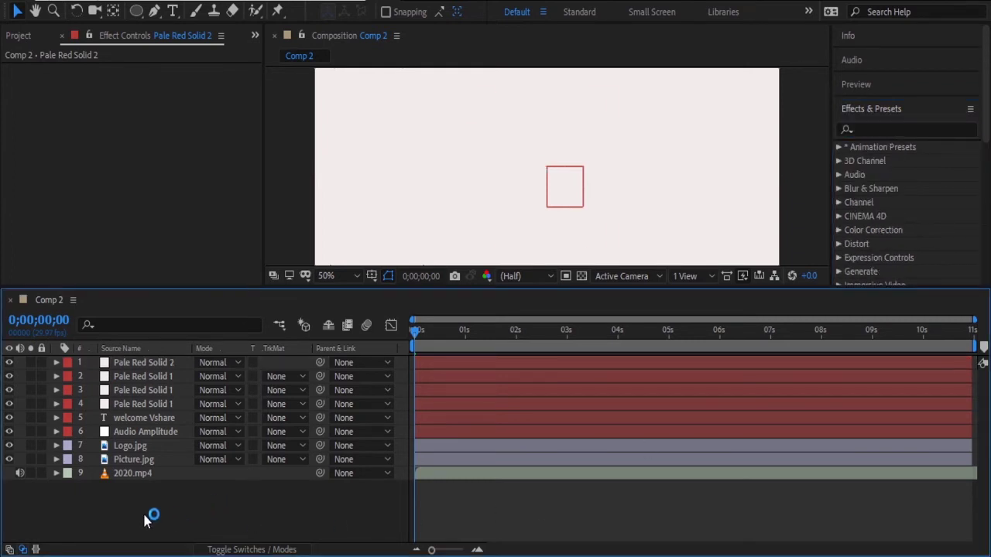
click(152, 391)
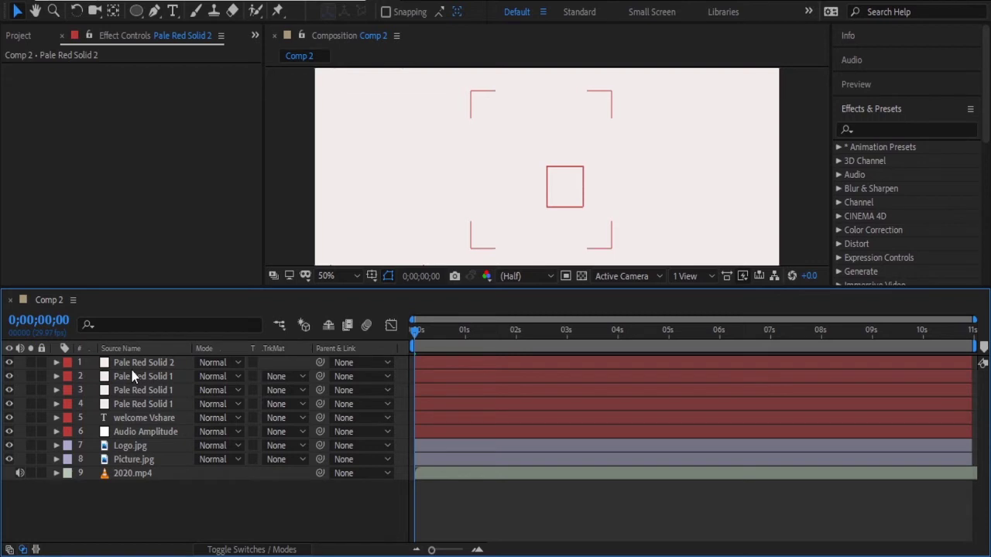
click(135, 361)
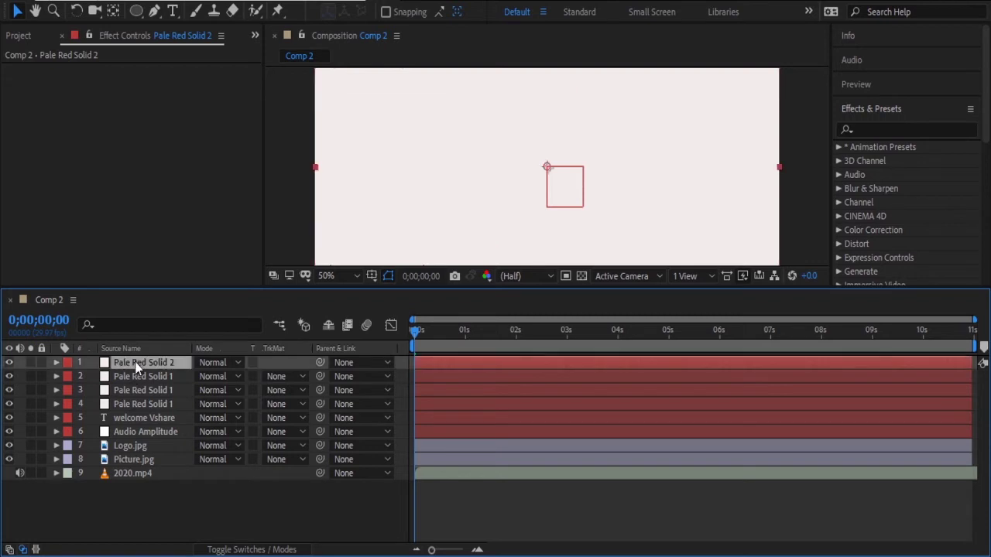
Search the effects for "cc s" and look through the matching CC effects for the Pale Red Solid 2 layer
click(887, 123)
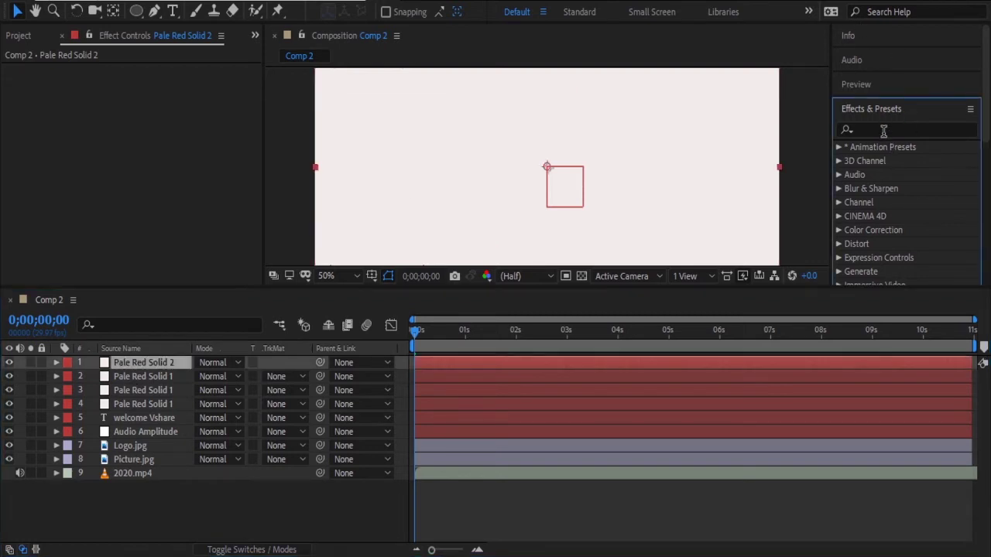
text(cc)
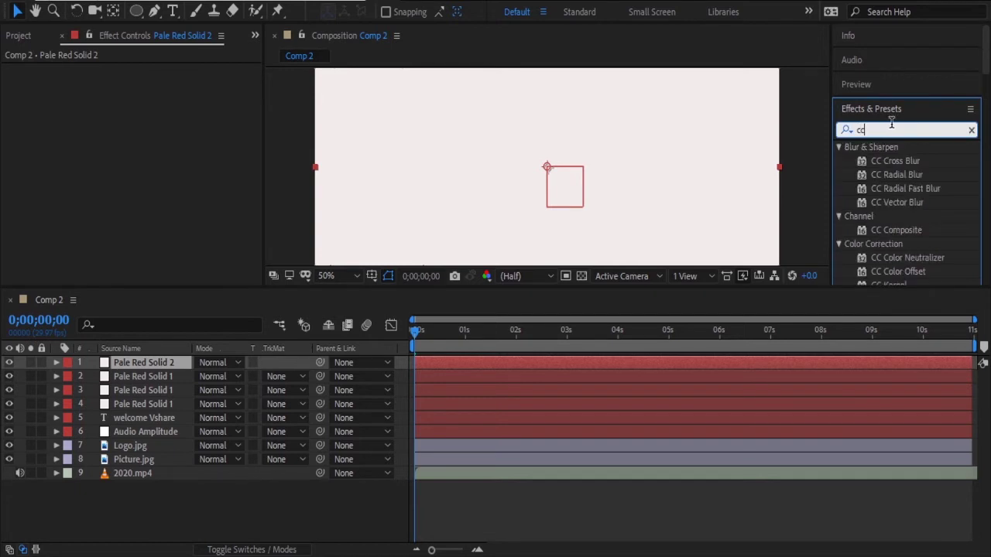
text(s)
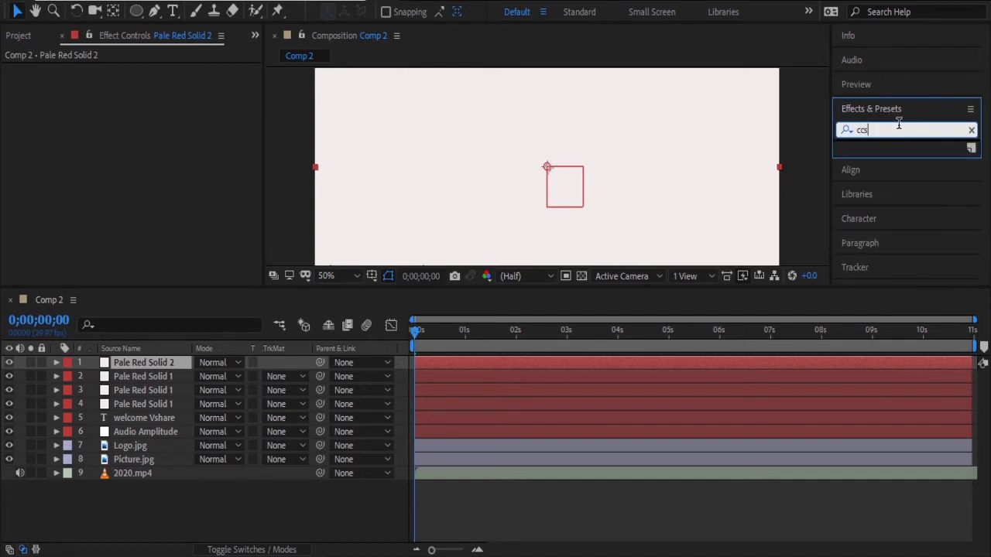
key(BackSpace)
text(s)
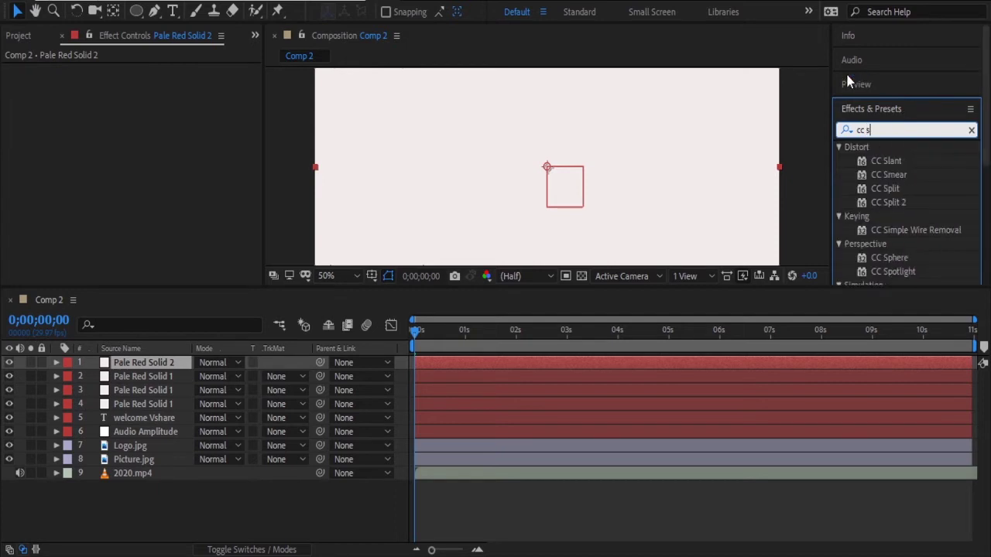
scroll(923, 211, down, 5)
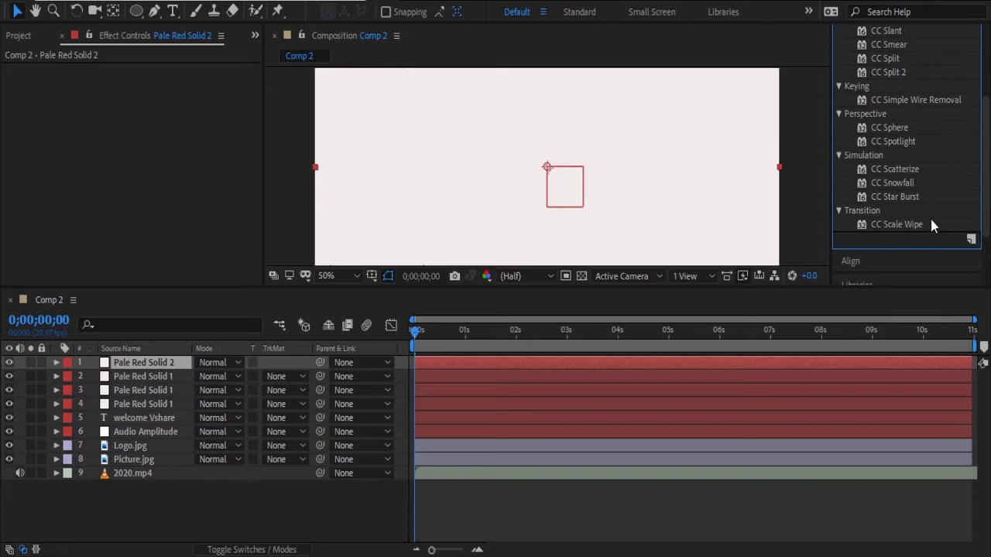
scroll(929, 221, down, 3)
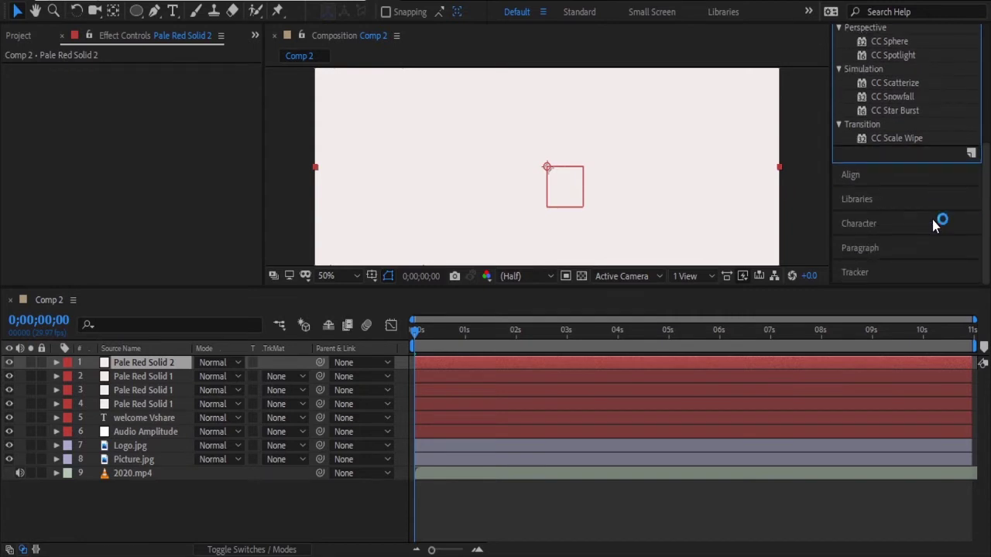
scroll(923, 155, up, 8)
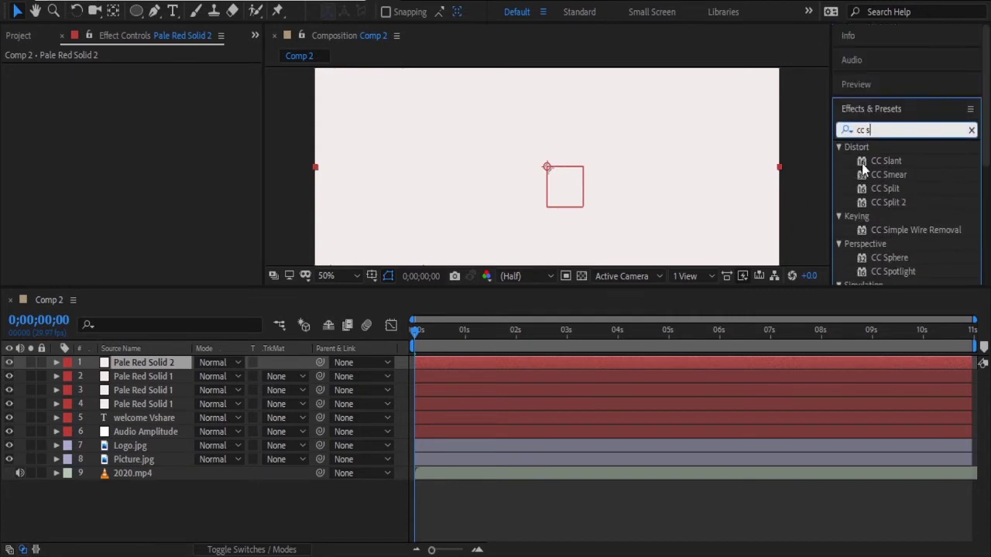
Clear the effects search and expand the Generate category to look for the effect there
key(BackSpace)
key(BackSpace)
key(BackSpace)
key(BackSpace)
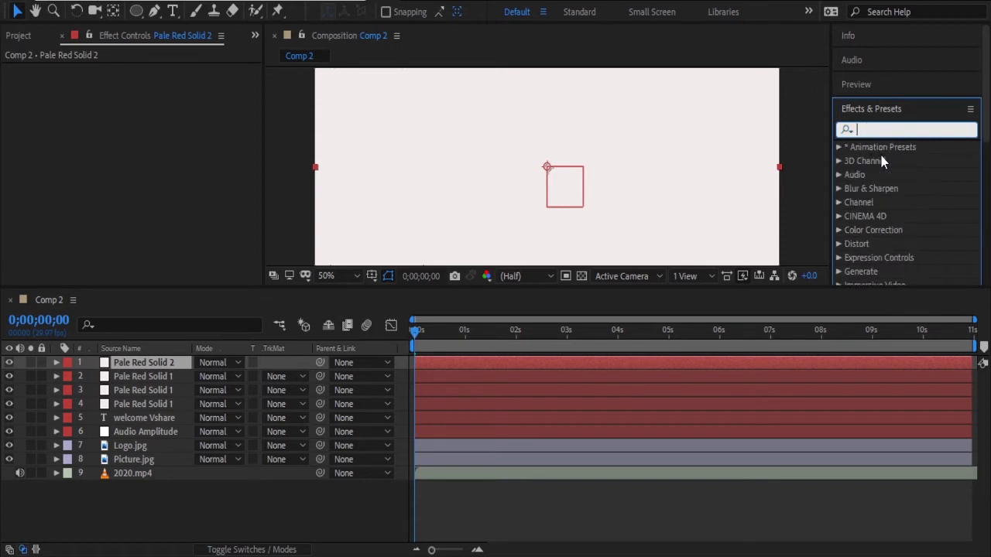
scroll(880, 201, down, 1)
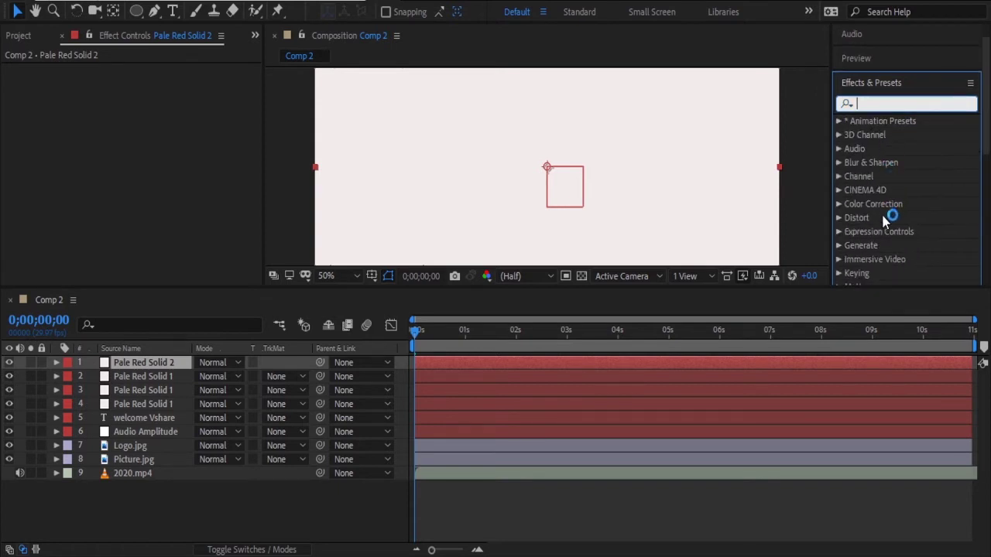
click(839, 247)
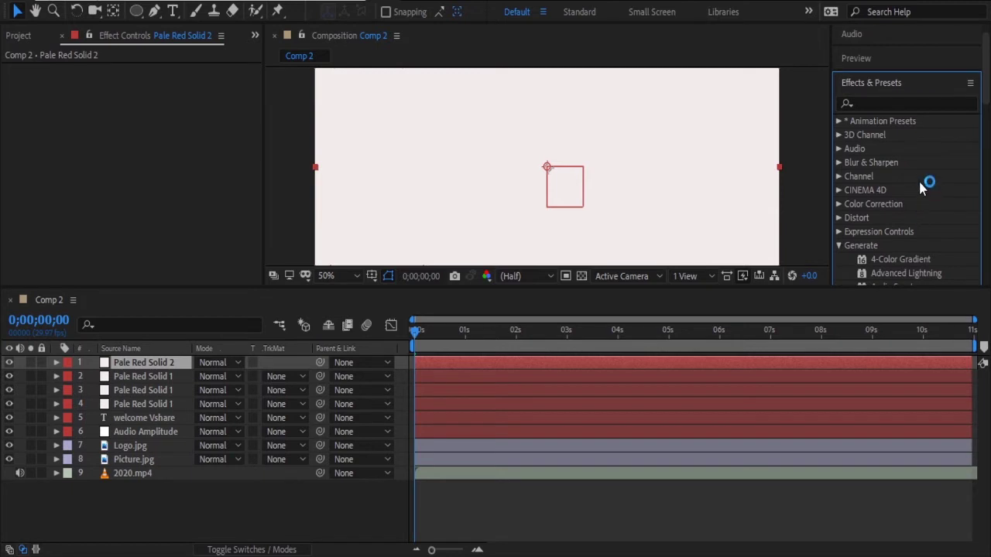
Search the effects for "cc" and look through the Distort, Generate, Perspective and Simulation groups
click(890, 105)
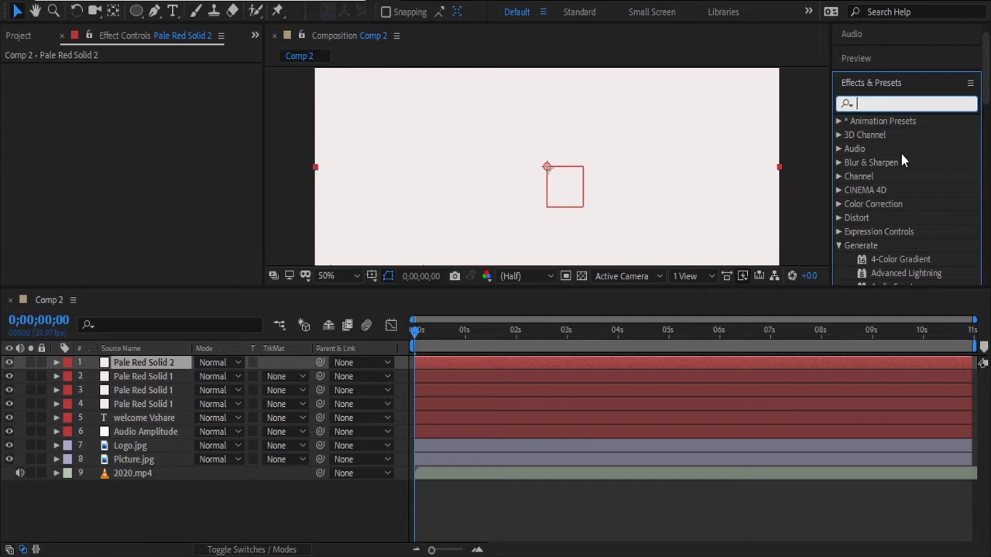
text(cc)
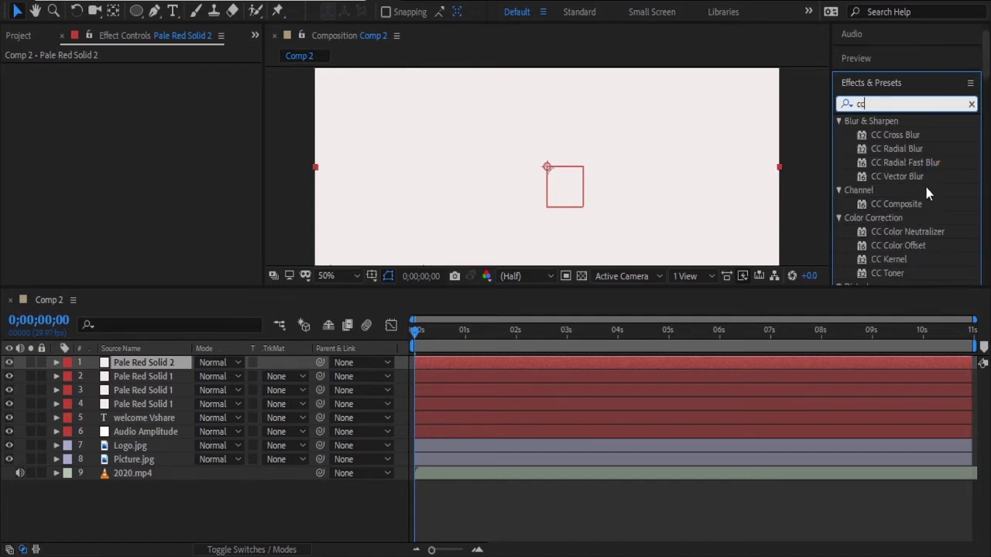
scroll(947, 277, down, 2)
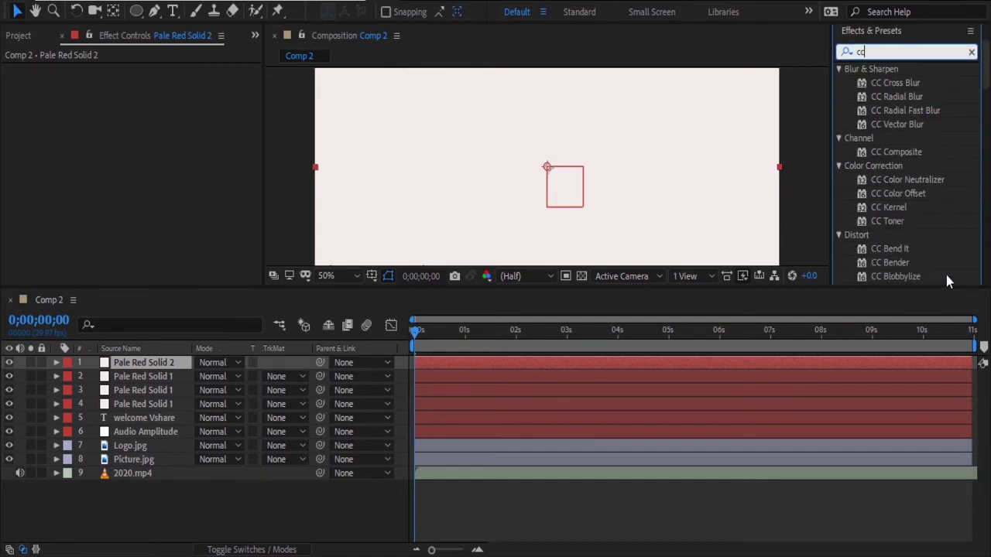
scroll(932, 242, down, 6)
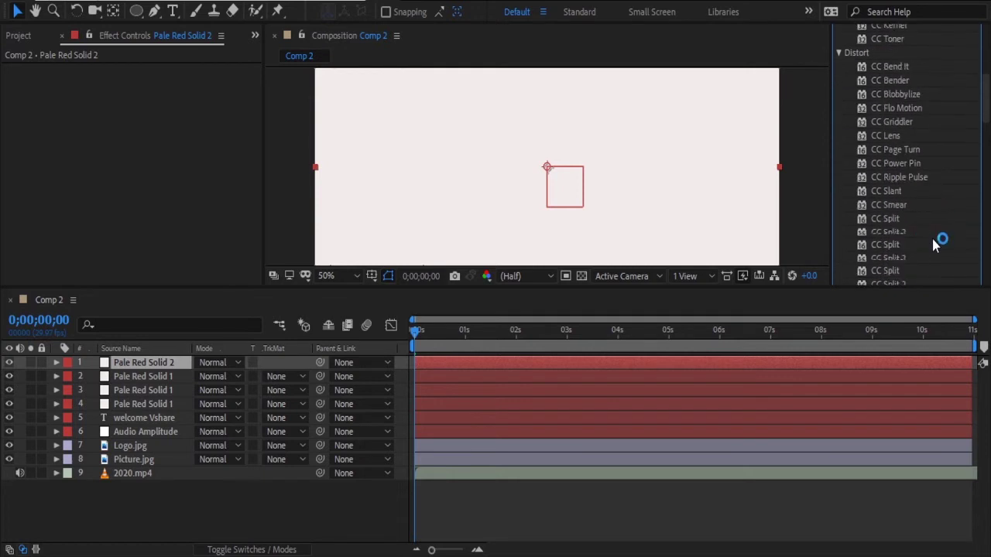
scroll(932, 242, down, 5)
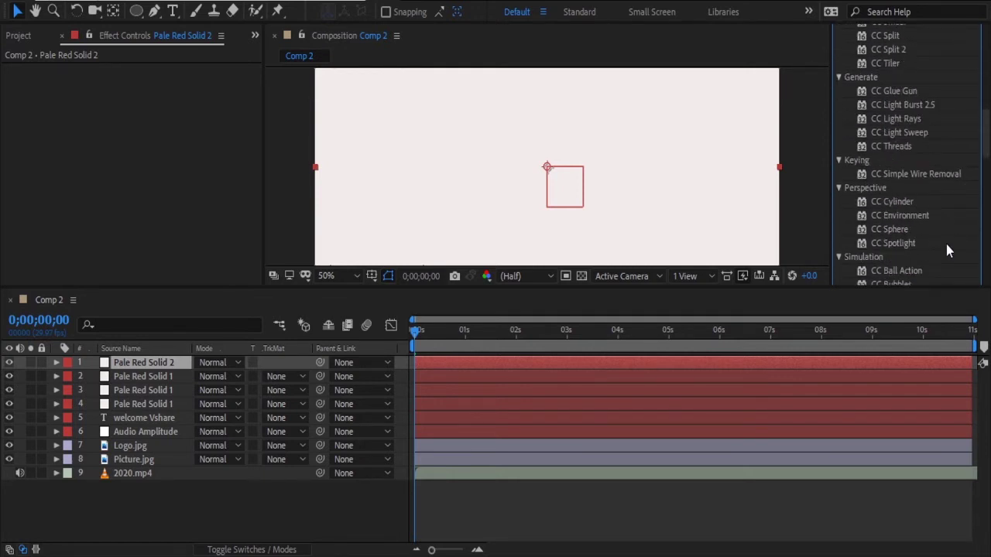
Find CC Particle Systems II in the Simulation effects and apply it to the Pale Red Solid 2 layer
key(ctrl+f)
text(ccs)
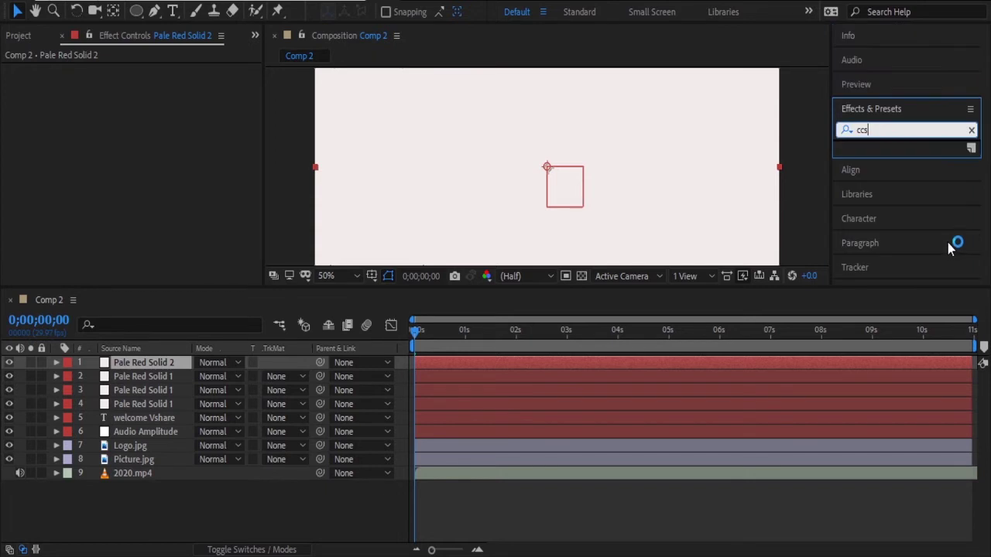
key(BackSpace)
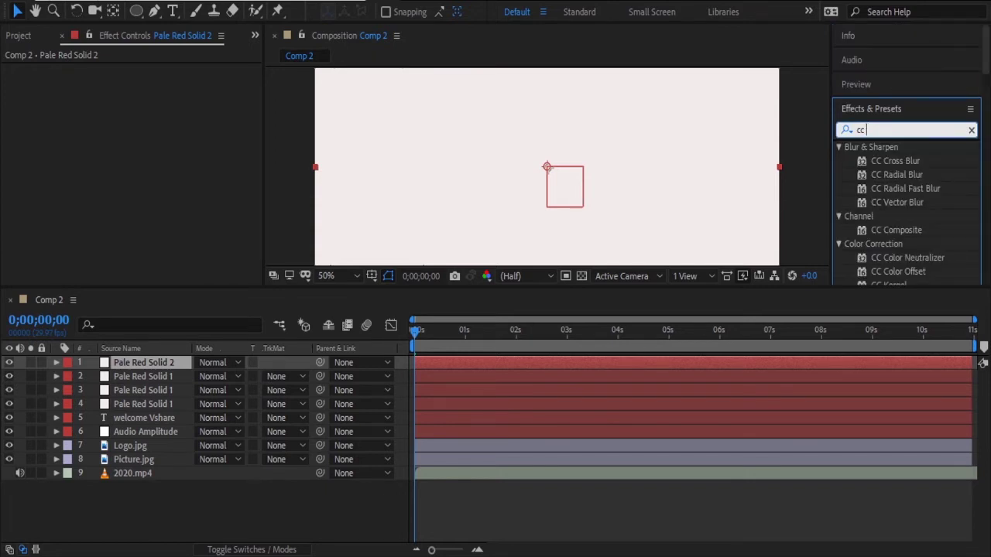
text(s)
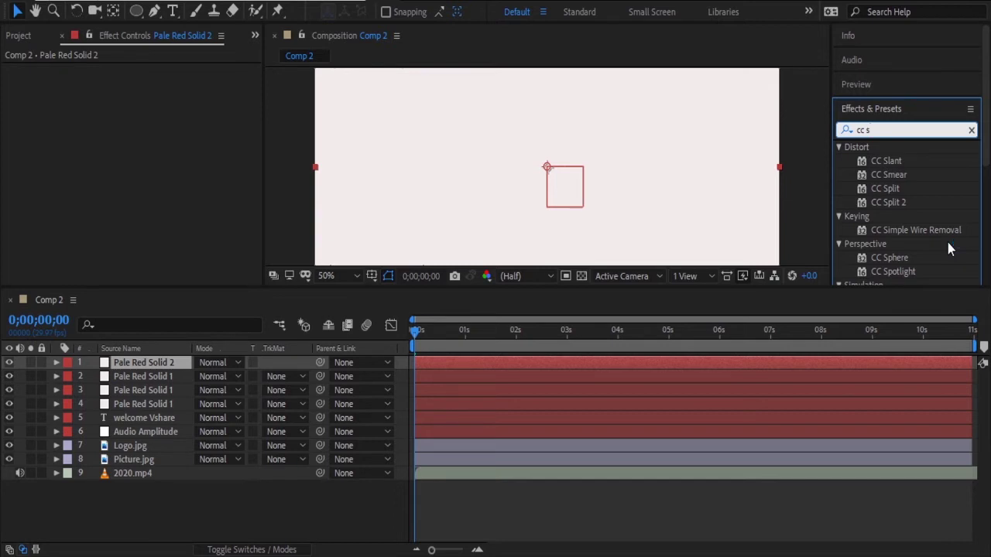
key(BackSpace)
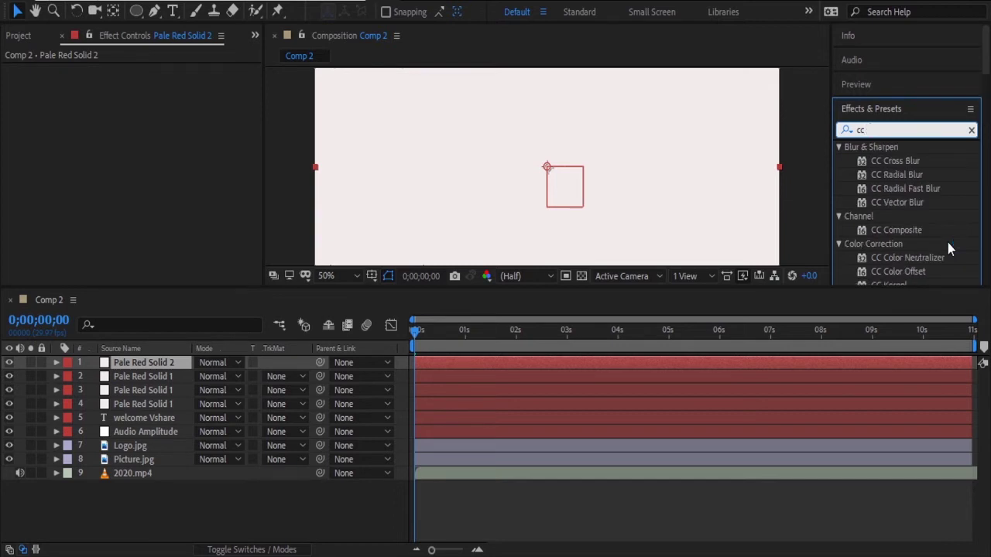
scroll(937, 255, down, 2)
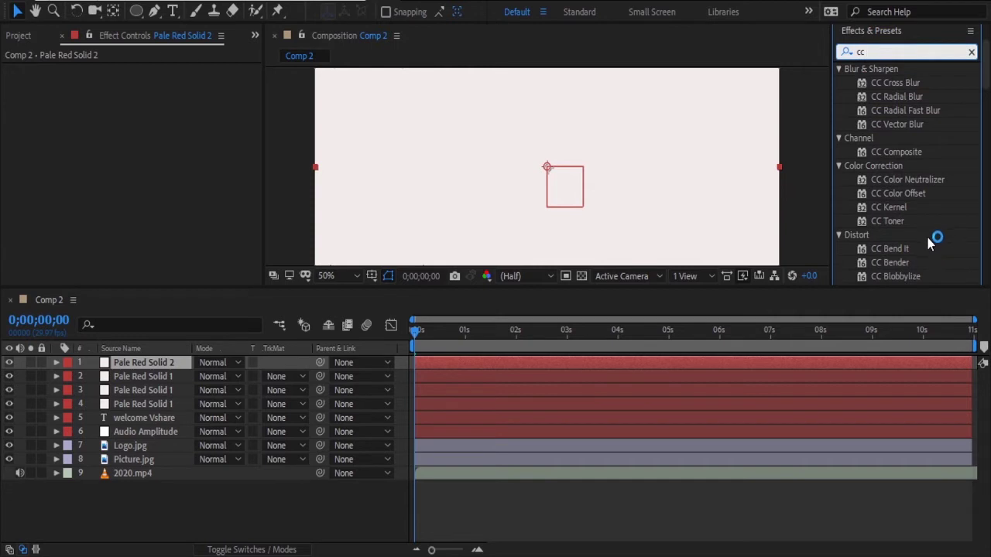
scroll(933, 244, down, 5)
scroll(932, 246, down, 5)
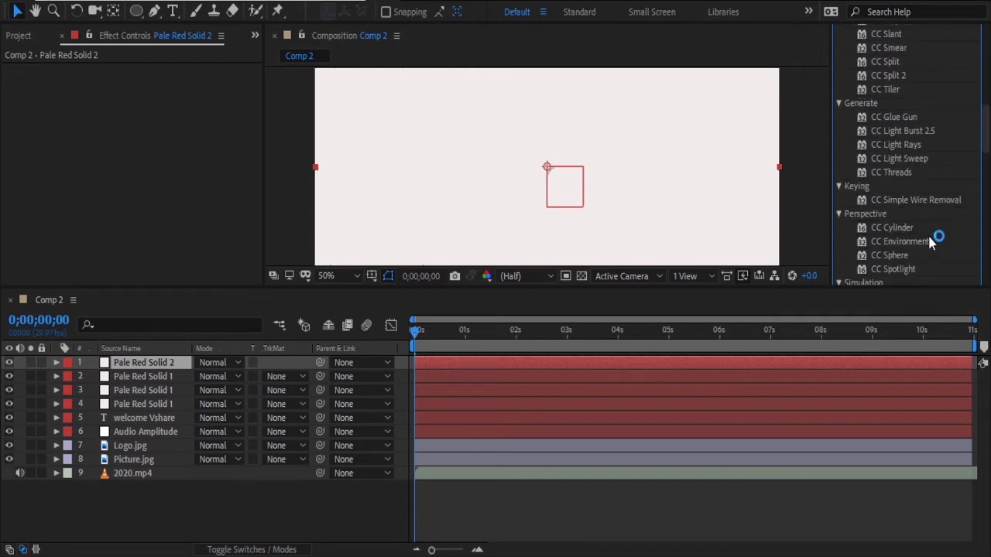
scroll(930, 242, down, 6)
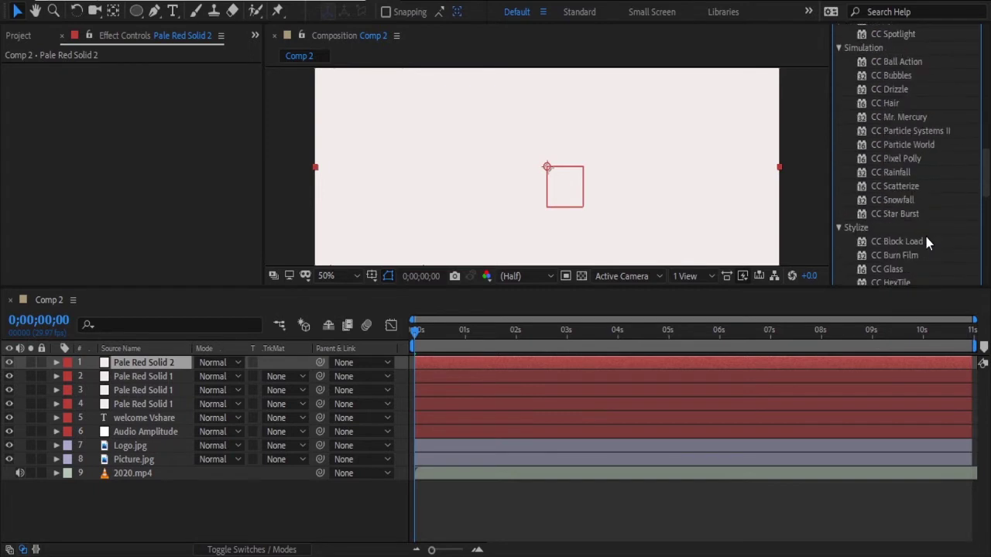
click(906, 132)
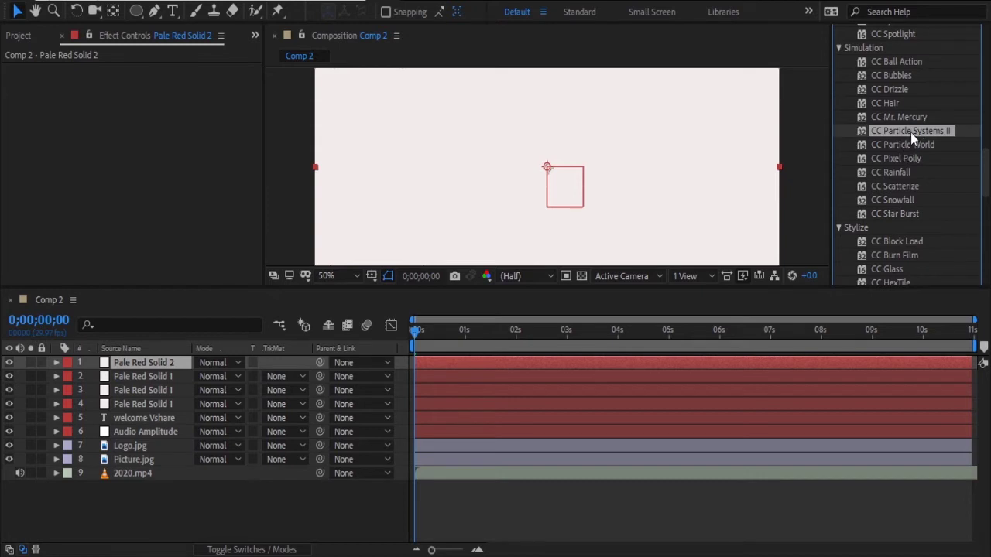
drag(912, 131, 529, 153)
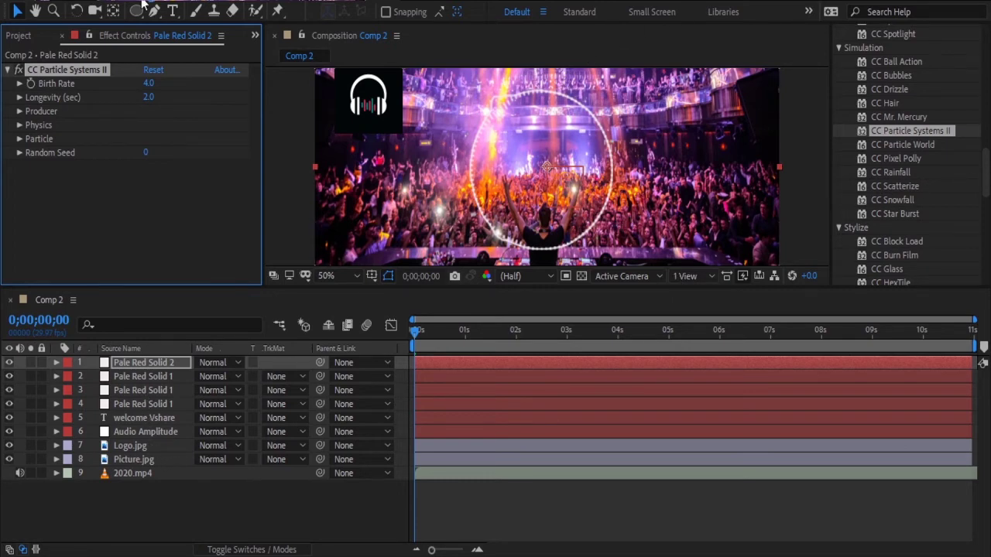
Set the particle Birth Rate to 1.5, with the producer at 628, 353, Radius X 56 and Radius Y 0
click(20, 83)
mouse_move(78, 103)
mouse_down()
mouse_move(104, 104)
mouse_move(93, 113)
mouse_move(75, 107)
mouse_move(83, 97)
mouse_up()
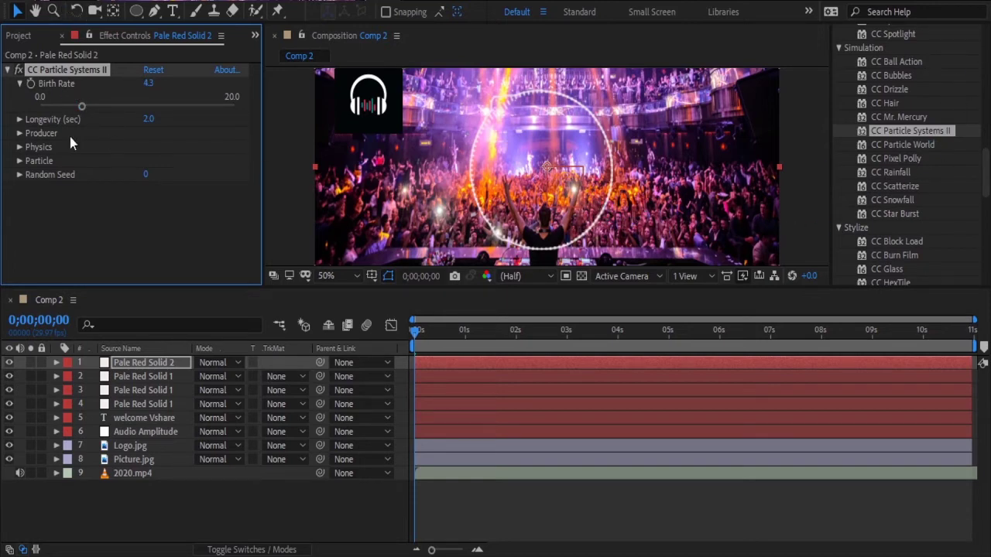
click(20, 83)
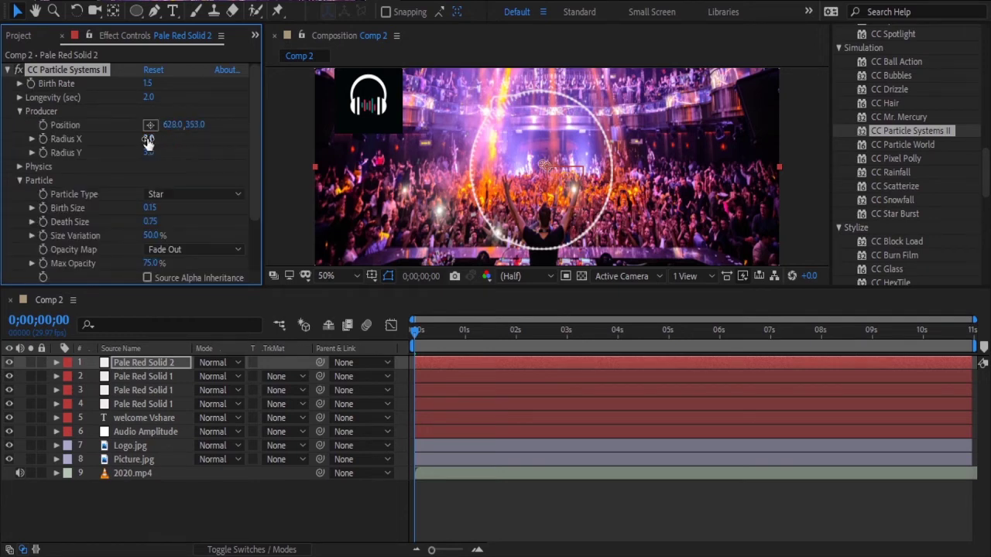
mouse_move(147, 143)
mouse_down()
mouse_move(190, 137)
mouse_move(116, 149)
mouse_move(167, 148)
mouse_move(139, 156)
mouse_up()
drag(161, 147, 139, 158)
Check the Color Map options of the particle effect and preview the star particles from the start of the composition
scroll(246, 186, down, 3)
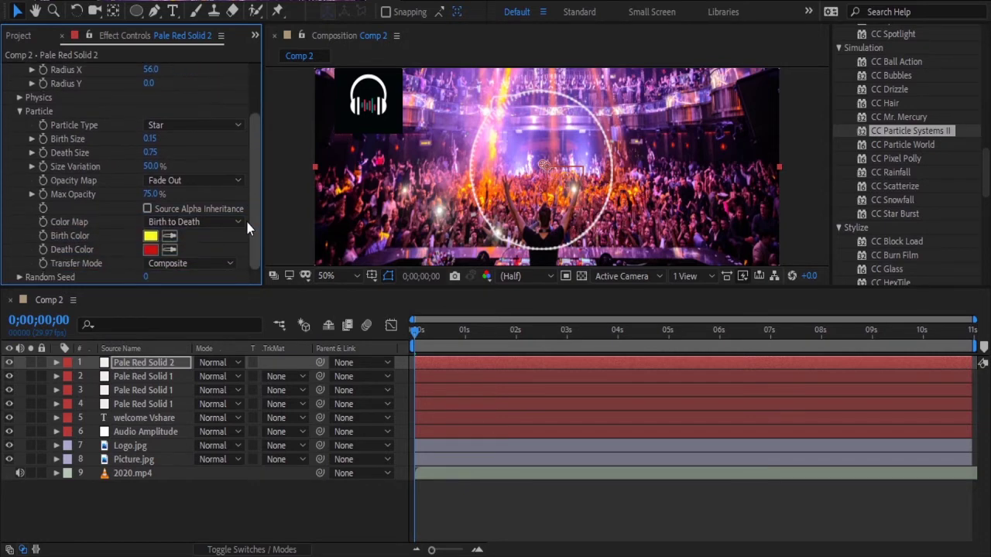
click(240, 223)
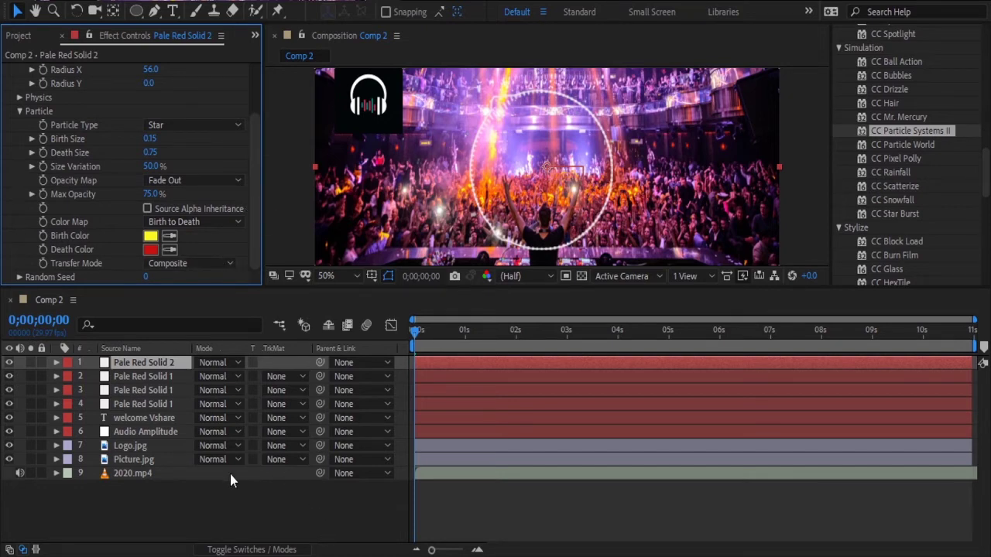
click(131, 502)
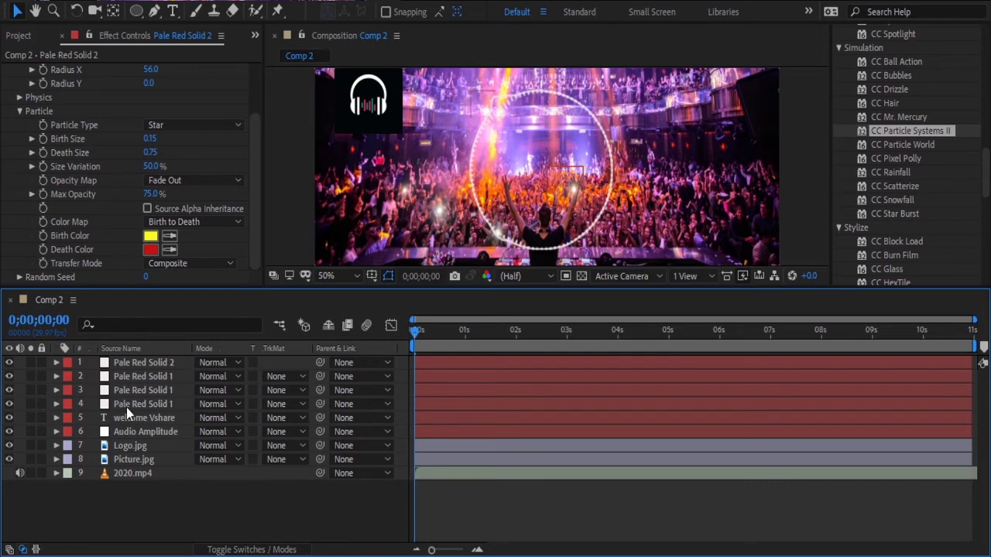
click(151, 338)
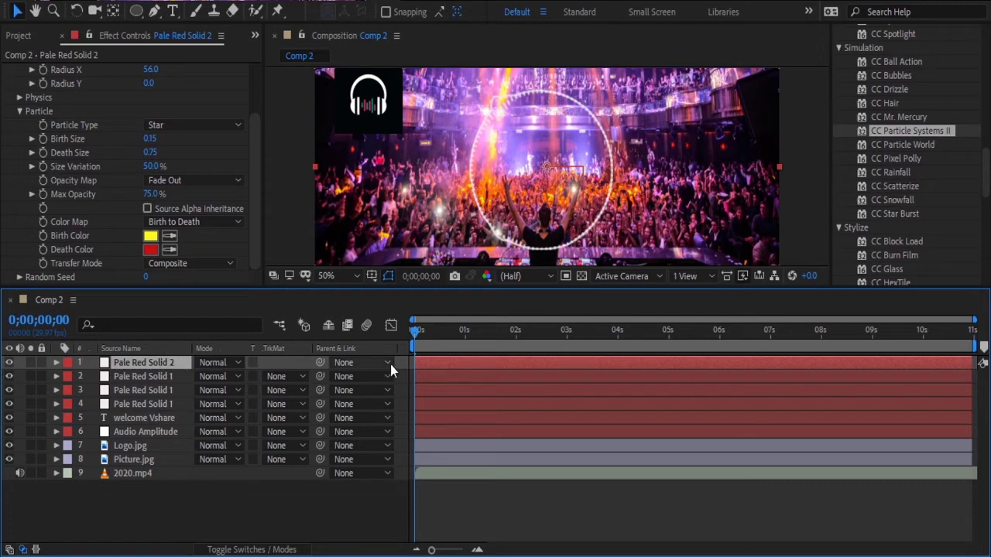
key(space)
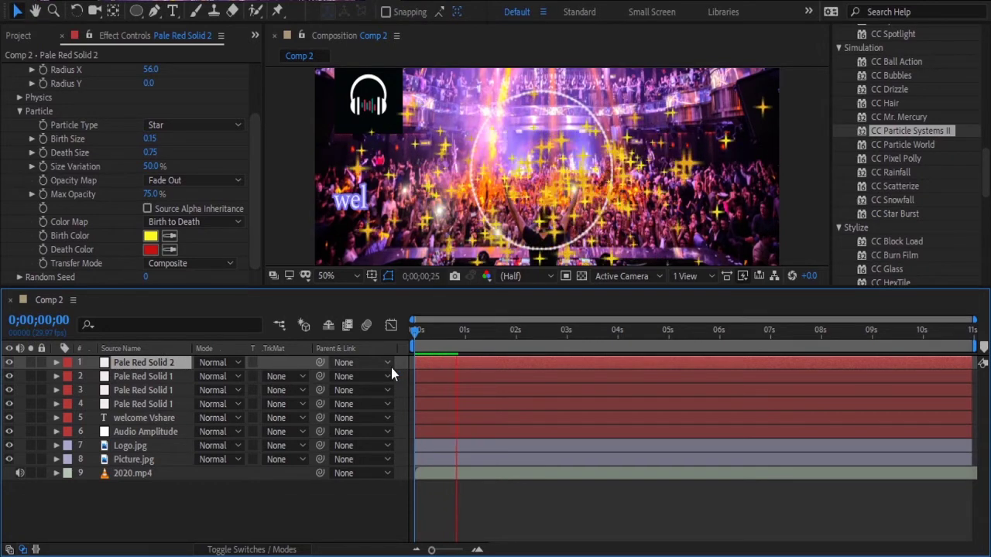
key(space)
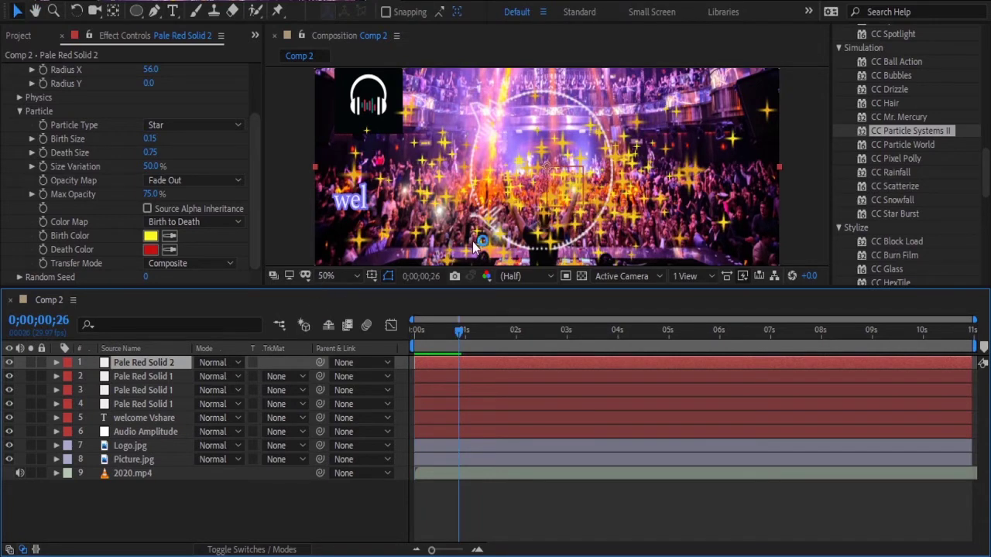
Set the Birth Rate of CC Particle Systems II to 0.3
drag(256, 172, 263, 107)
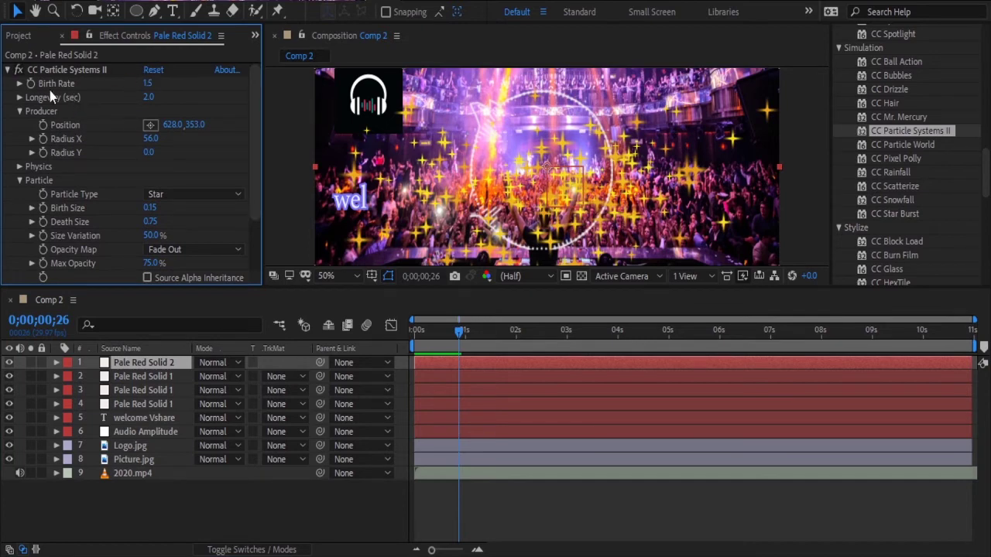
click(19, 83)
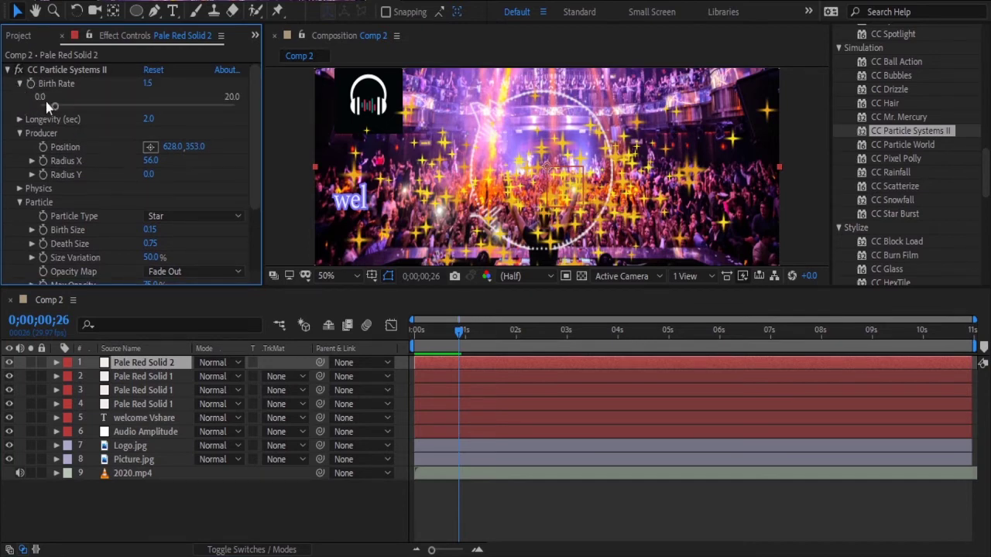
drag(56, 110, 44, 109)
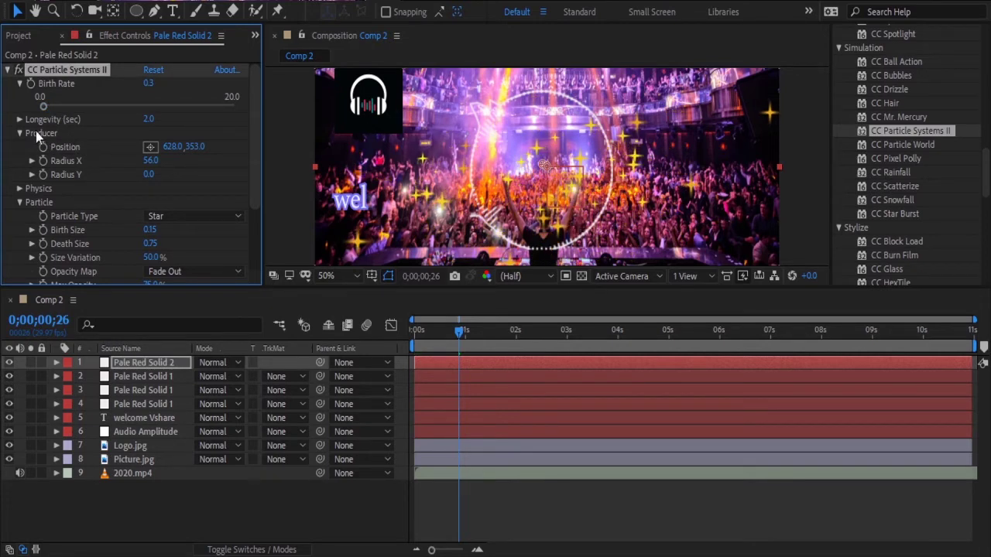
click(21, 85)
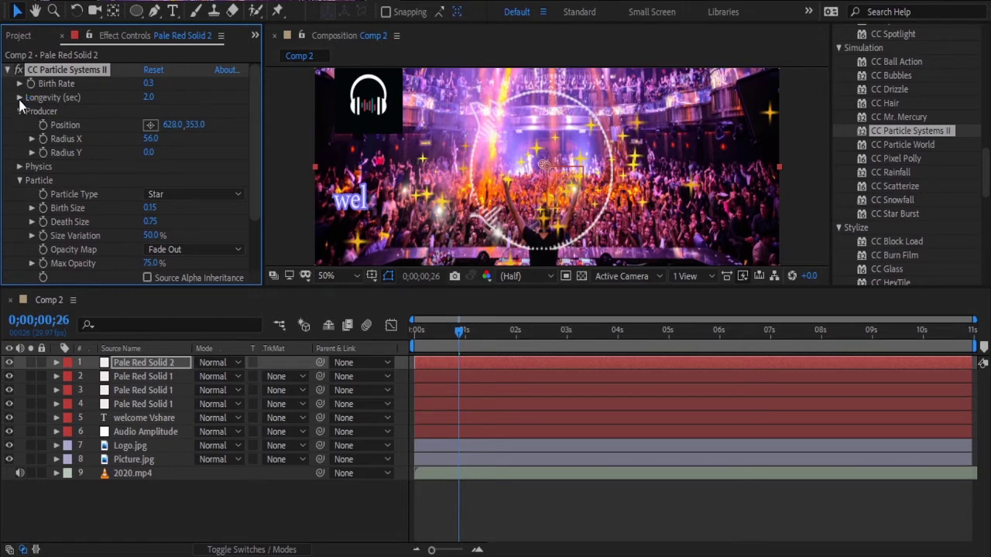
Set the producer's Position to 622, 349, Radius X to 110 and Radius Y to 53, and expand the Physics settings
drag(195, 124, 173, 133)
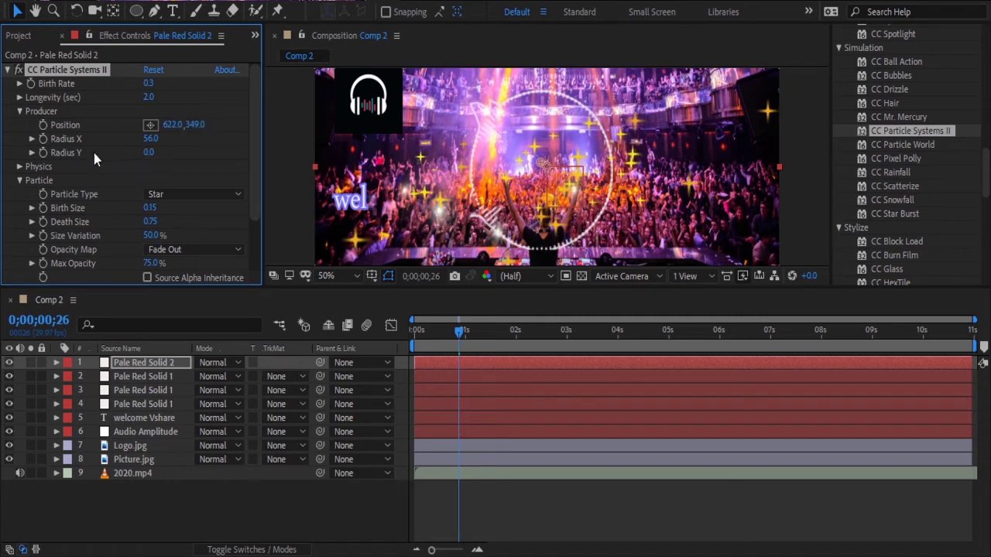
drag(145, 140, 189, 154)
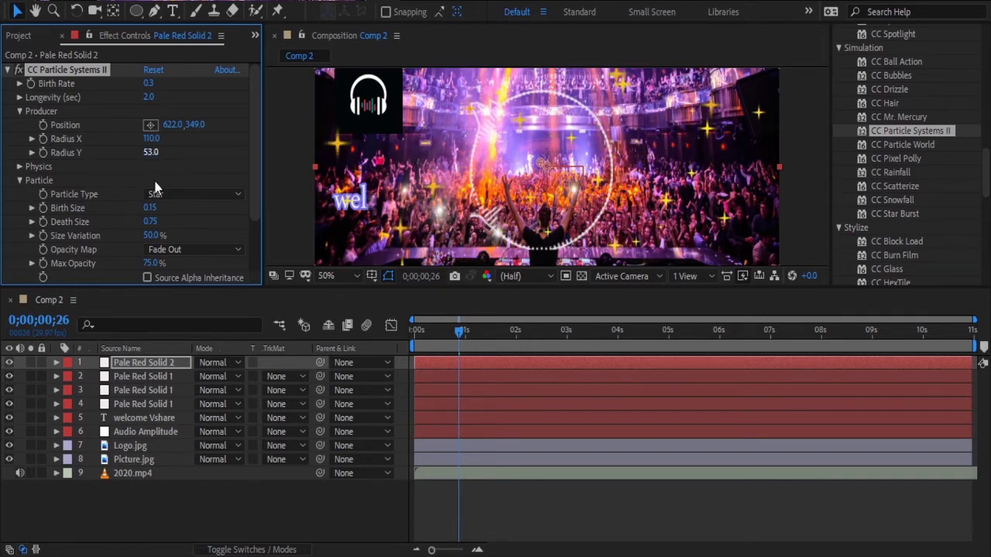
click(28, 167)
click(21, 167)
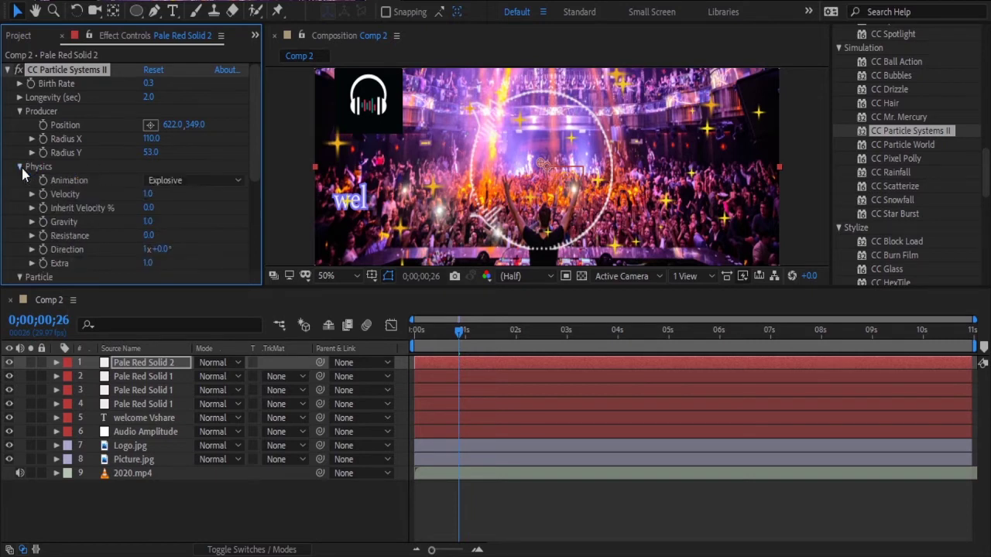
Change the particles' Death Color to blue, leaving the Birth Color yellow
scroll(222, 223, down, 2)
scroll(246, 207, down, 3)
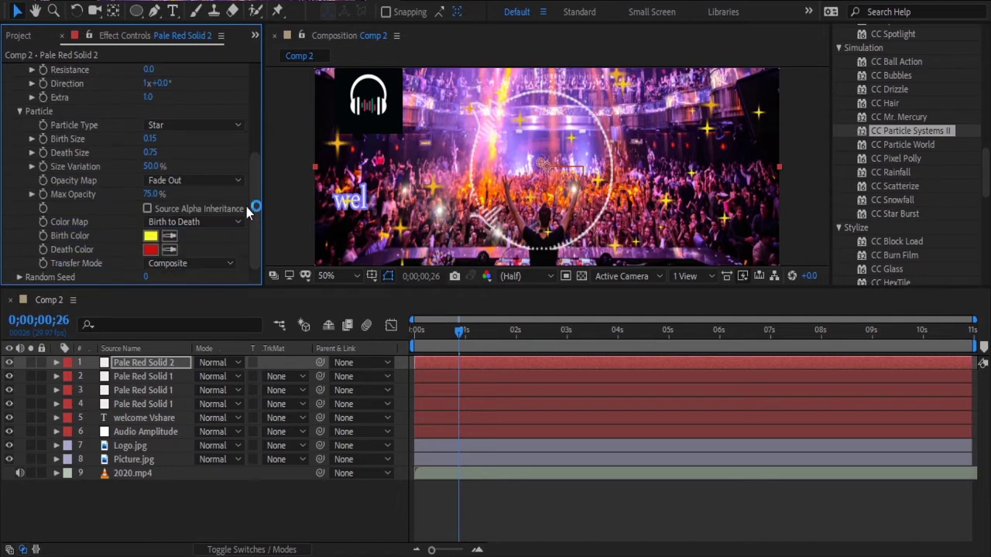
click(152, 239)
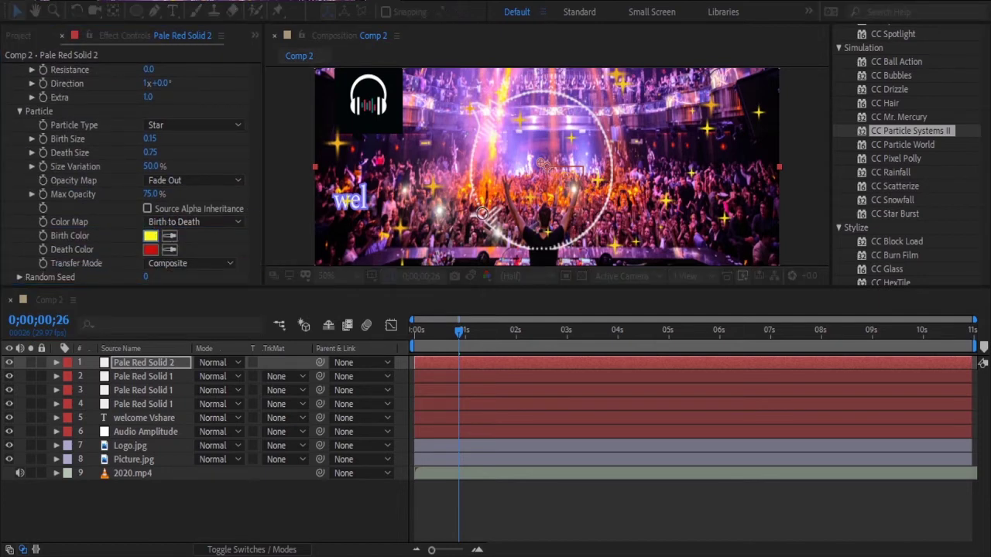
key(Escape)
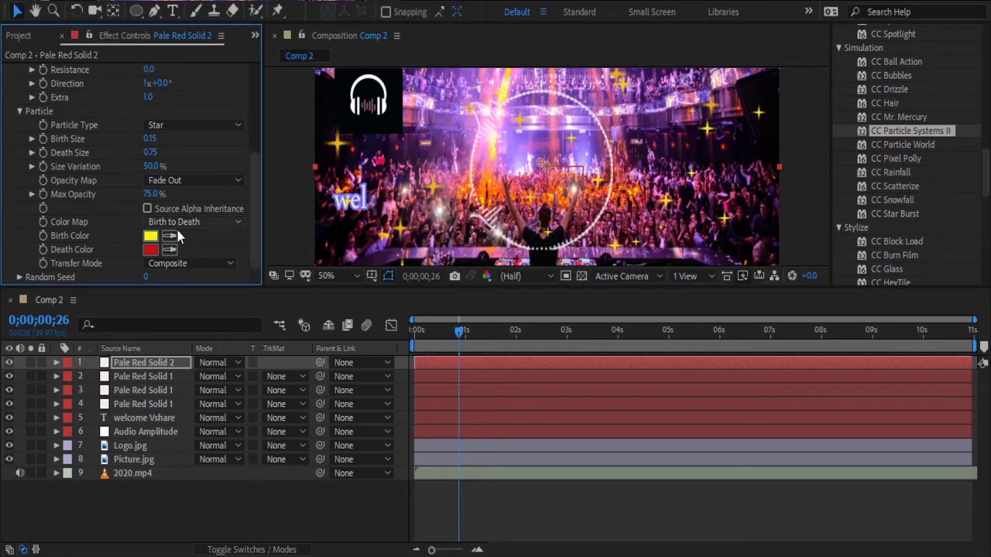
click(150, 253)
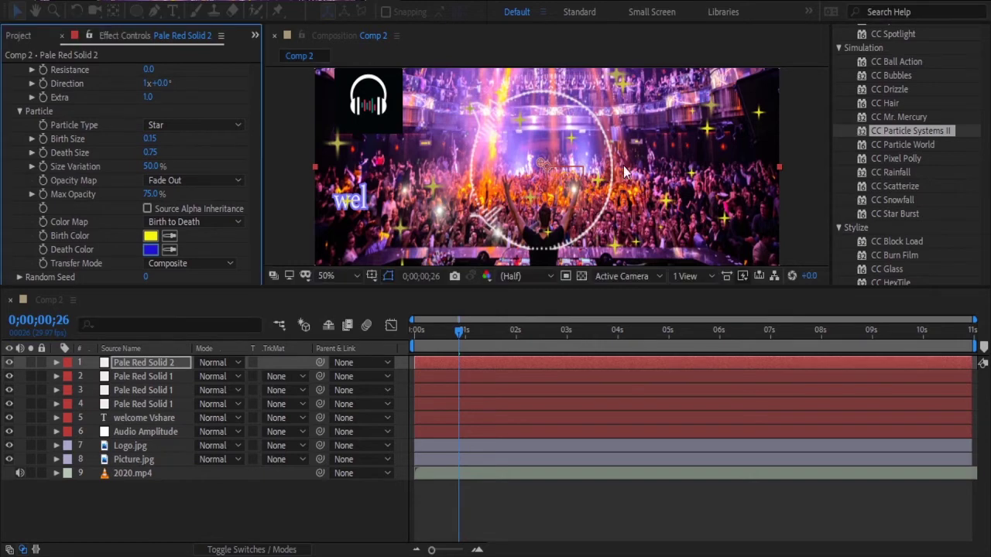
Preview the recoloured particles from 0;00;01;17 and return the playhead to the start of the composition
drag(460, 333, 495, 333)
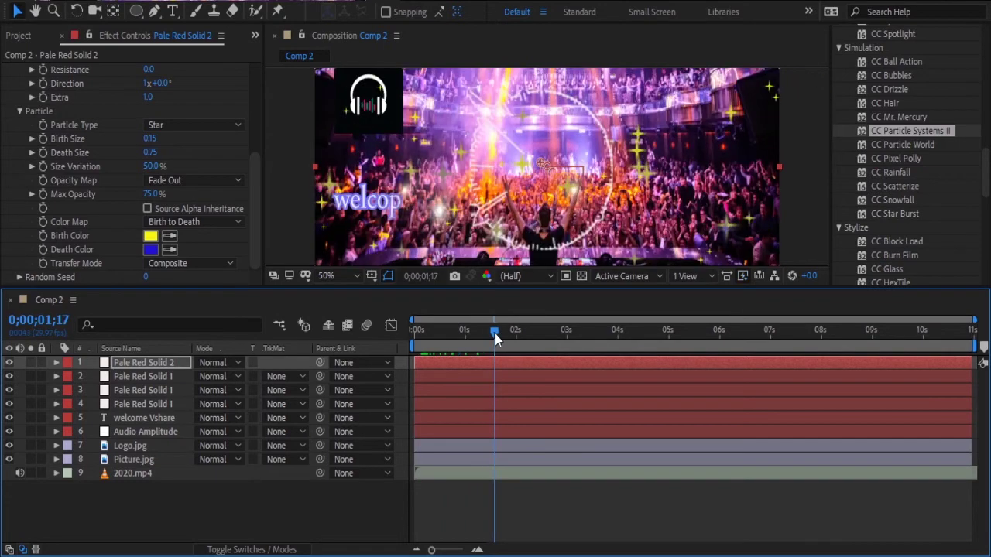
key(space)
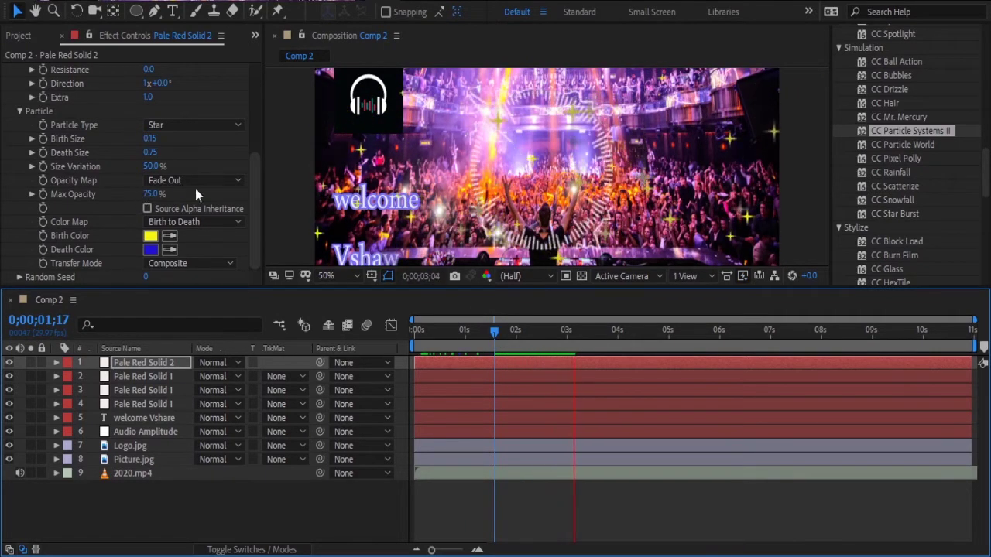
click(497, 333)
drag(497, 335, 403, 336)
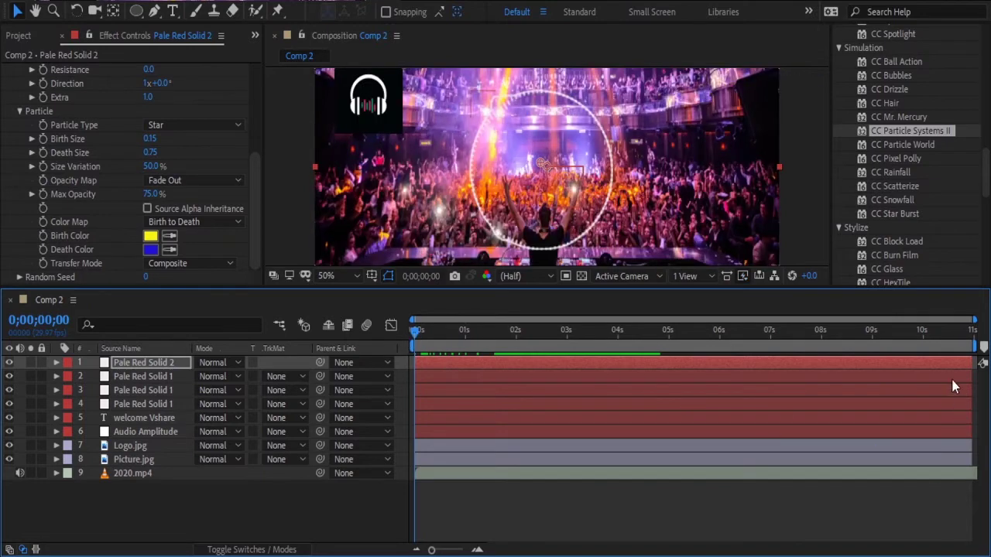
Select the 2020.mp4 layer and preview the whole composition from the first frame
click(132, 495)
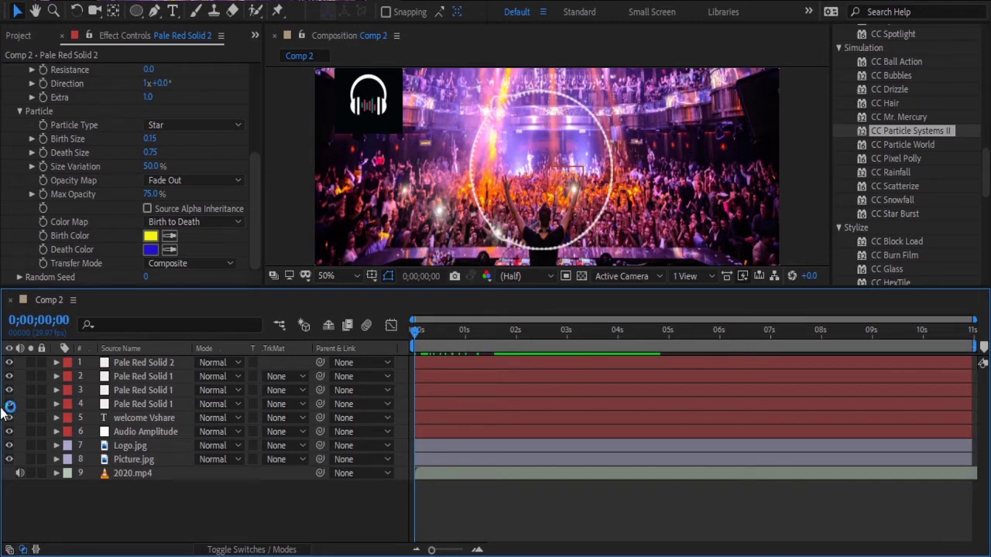
click(109, 477)
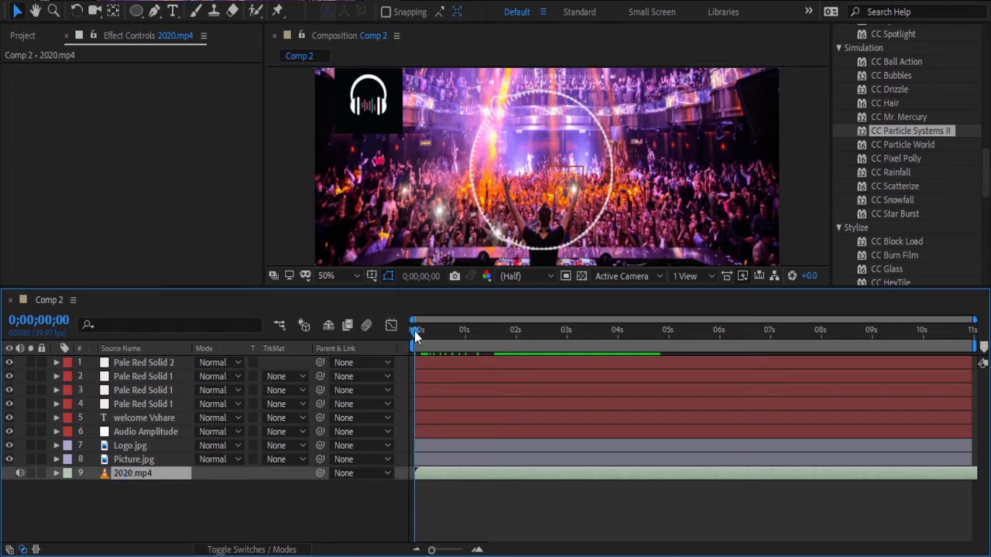
drag(414, 333, 404, 351)
key(space)
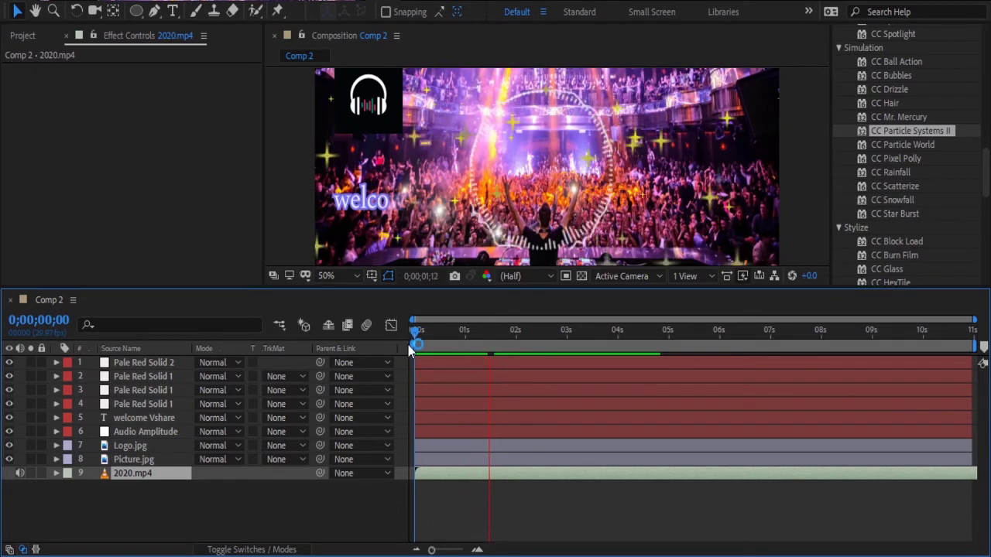
key(space)
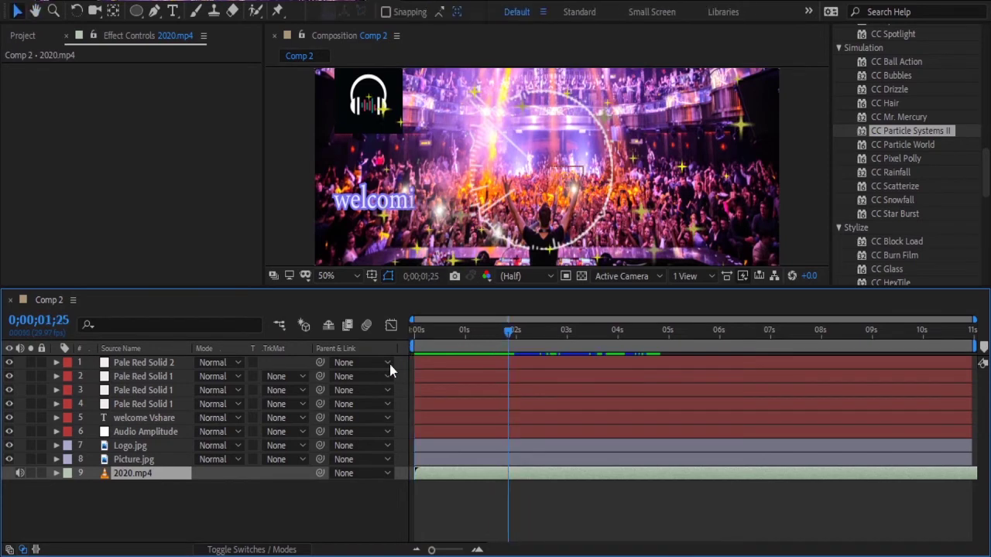
Return the playhead to the start of the composition and expand the Audio Amplitude layer to its Both Channels slider
click(120, 509)
drag(509, 331, 390, 349)
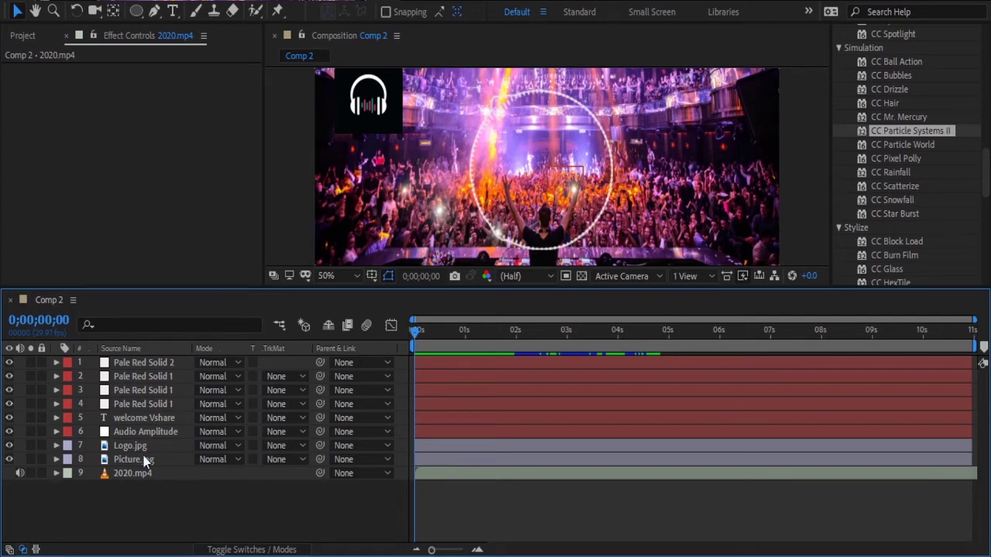
click(147, 431)
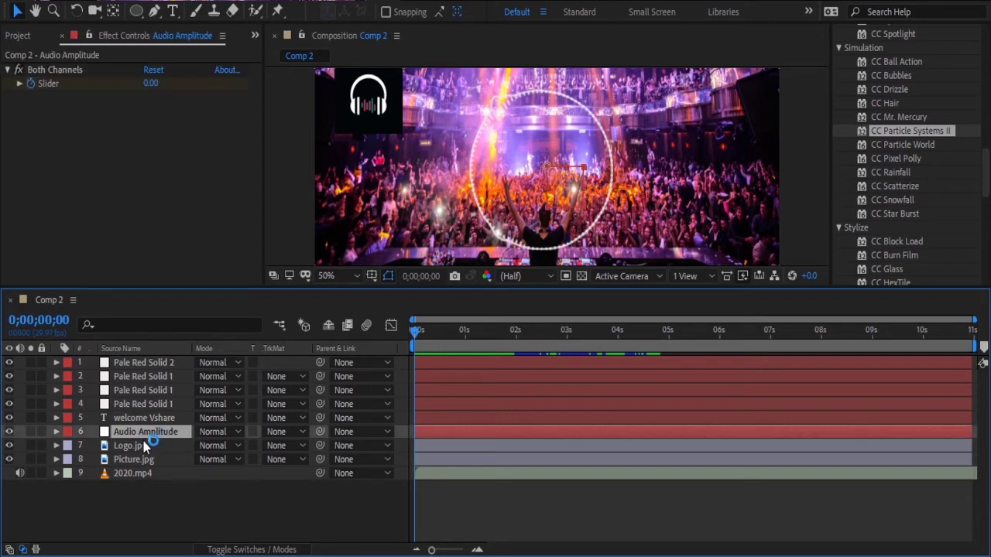
click(140, 462)
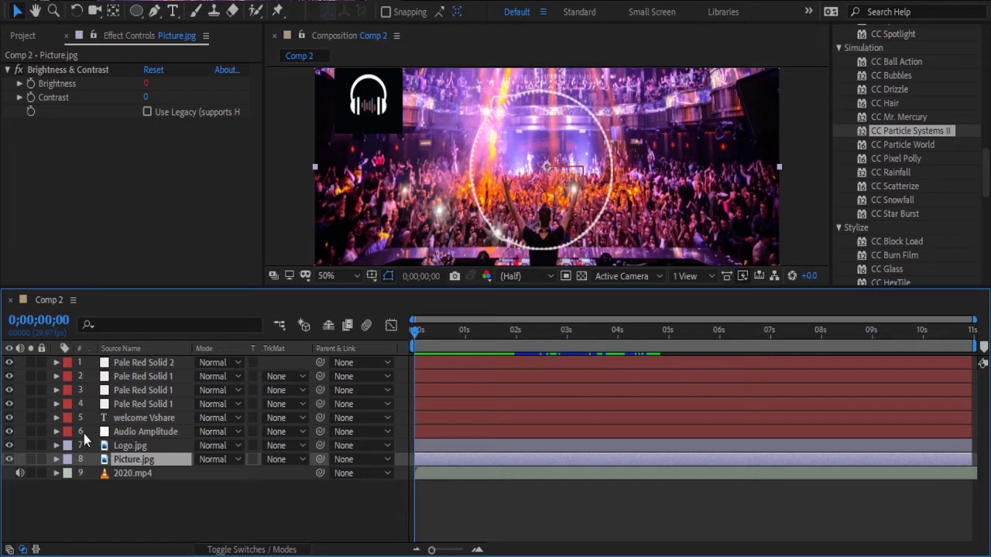
click(56, 432)
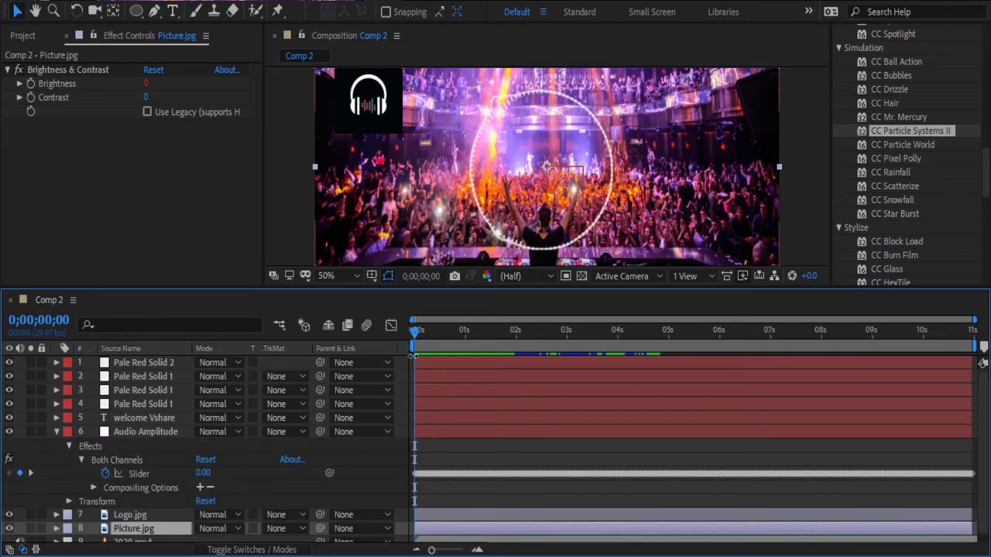
scroll(356, 434, down, 1)
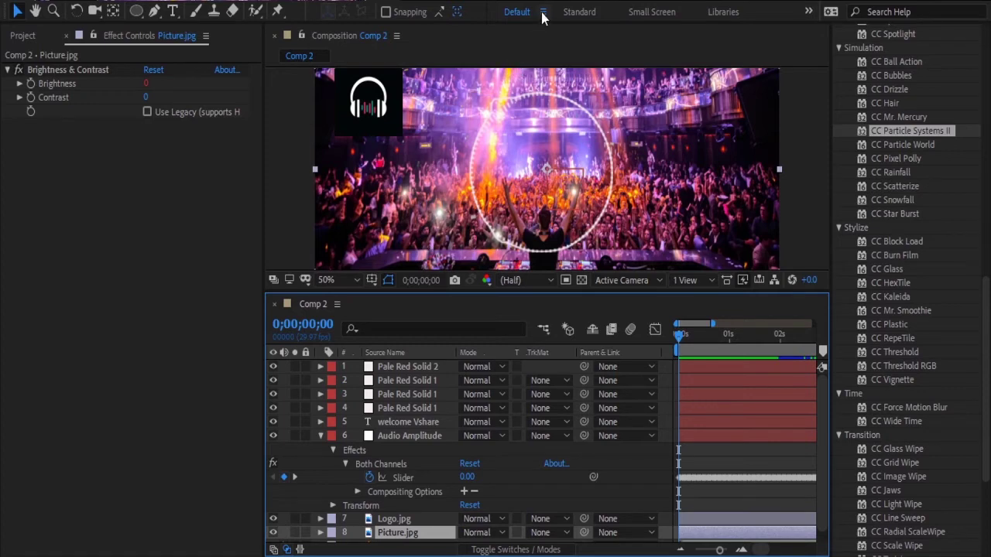
Reset the Default workspace to its saved layout
click(575, 19)
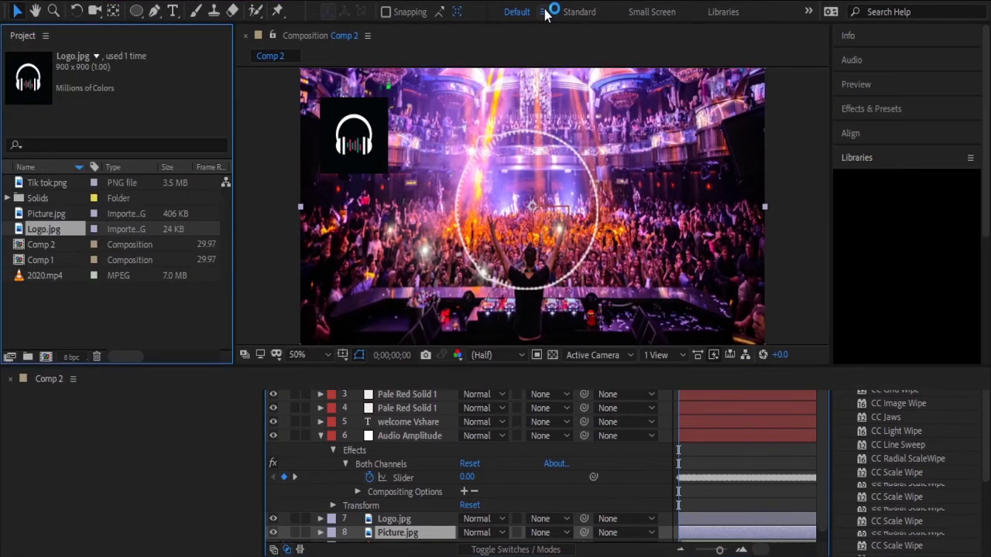
scroll(151, 497, down, 3)
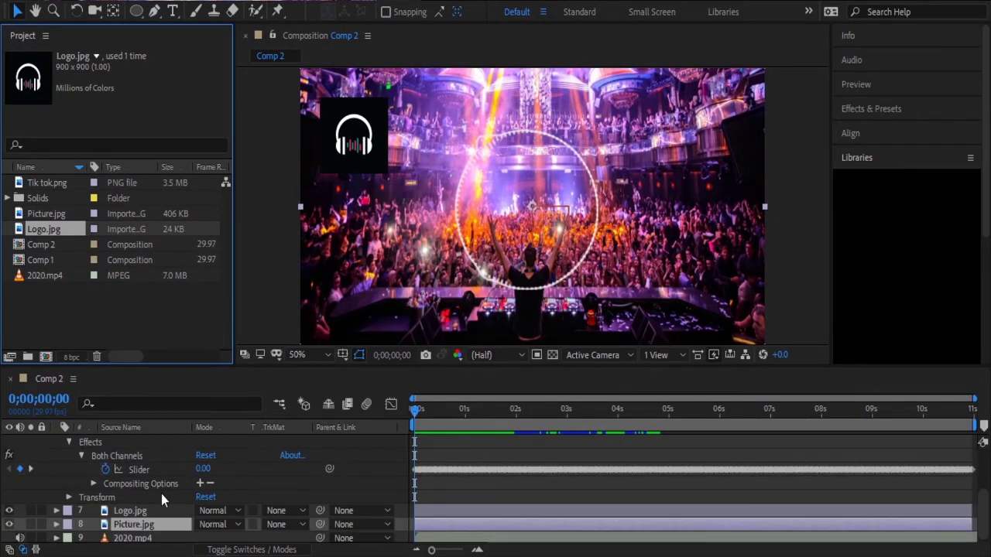
scroll(154, 511, down, 1)
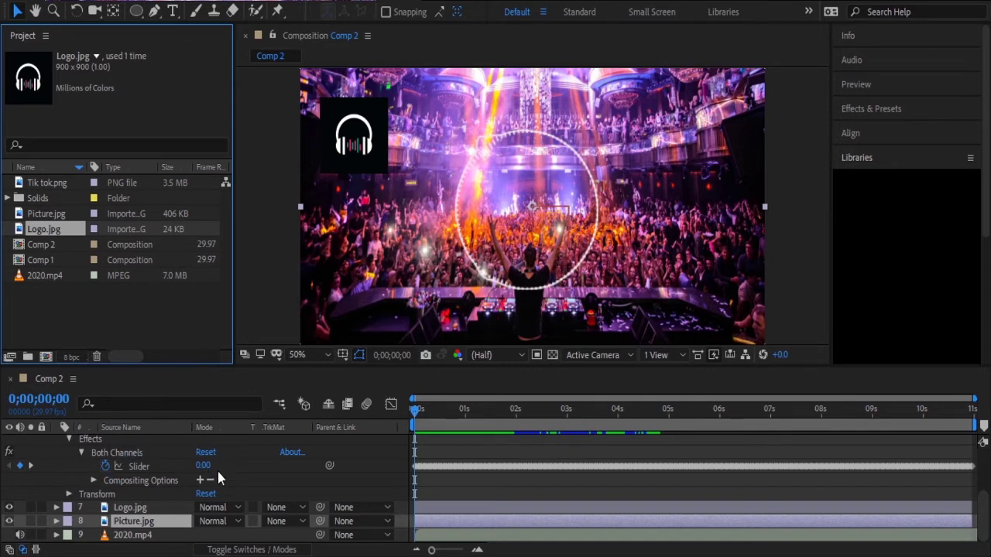
Review the Brightness expression on the Picture.jpg layer and collapse its effects
click(56, 522)
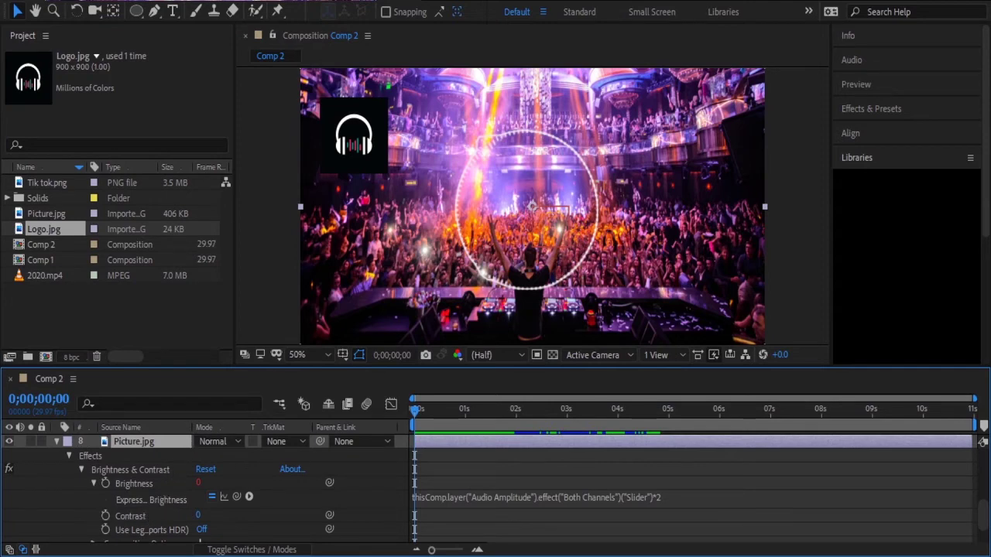
click(120, 443)
click(68, 457)
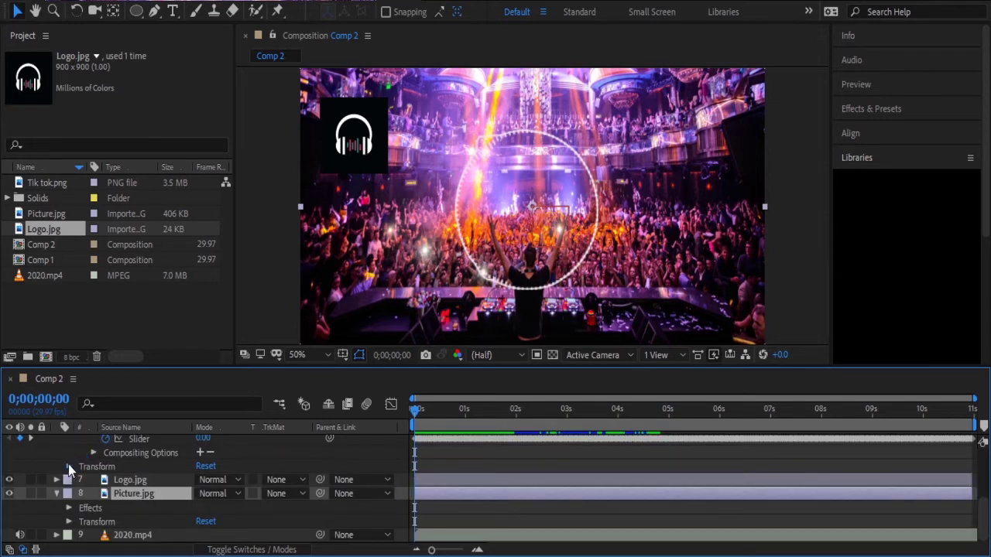
Add a Scale expression to the Audio Amplitude layer that links it to the Both Channels Slider
click(69, 466)
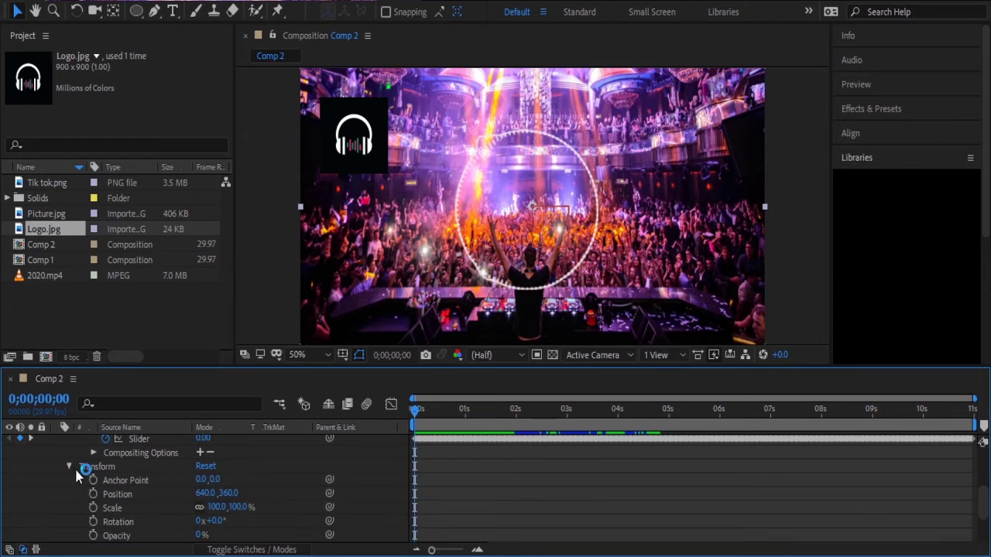
click(117, 511)
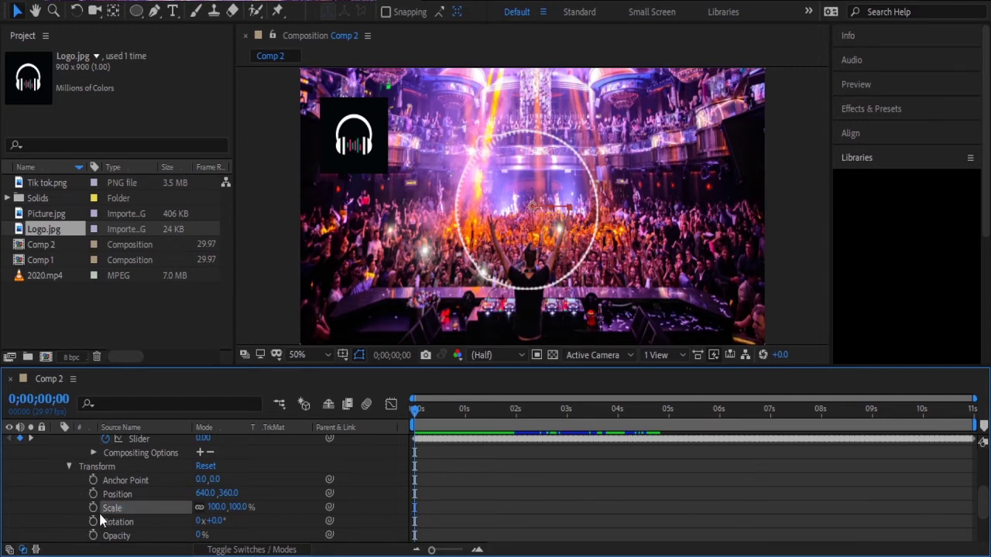
alt+click(92, 508)
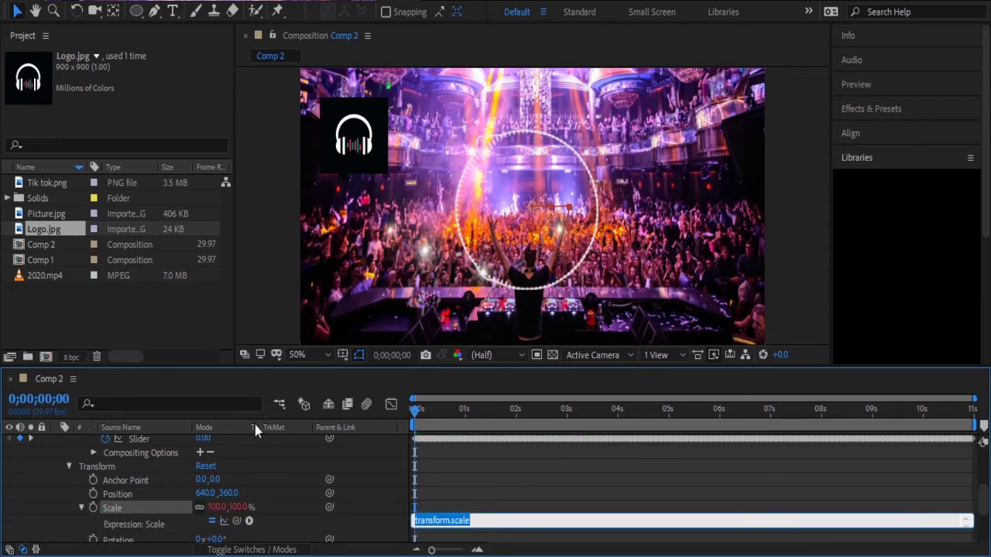
drag(237, 524, 134, 460)
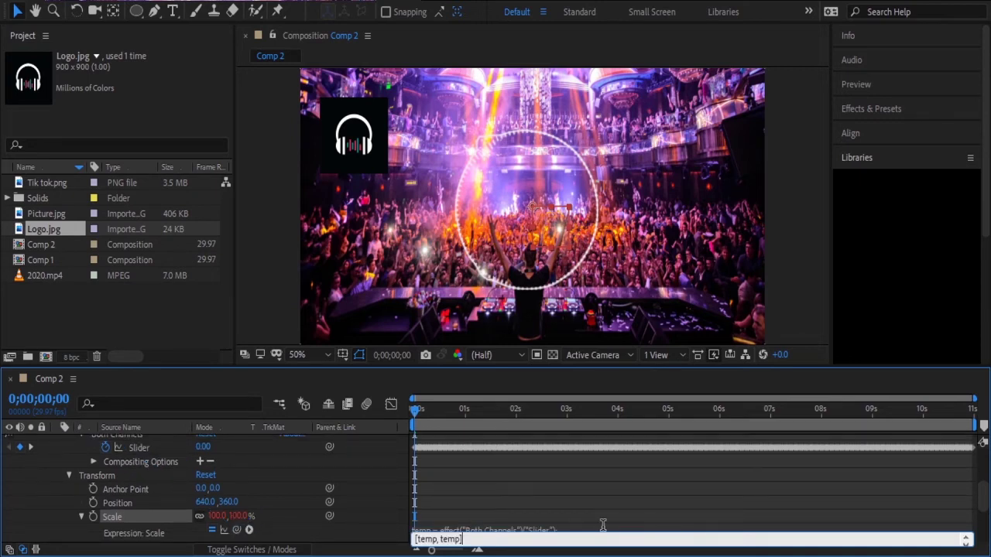
click(380, 487)
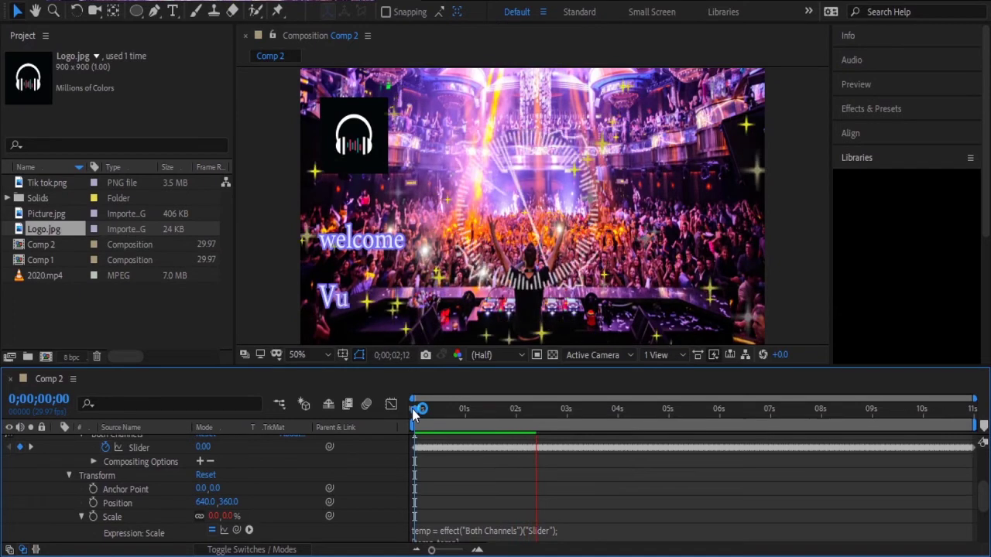
Restart the preview from the first frame and stop it at 0;00;04;28
key(space)
drag(548, 414, 415, 405)
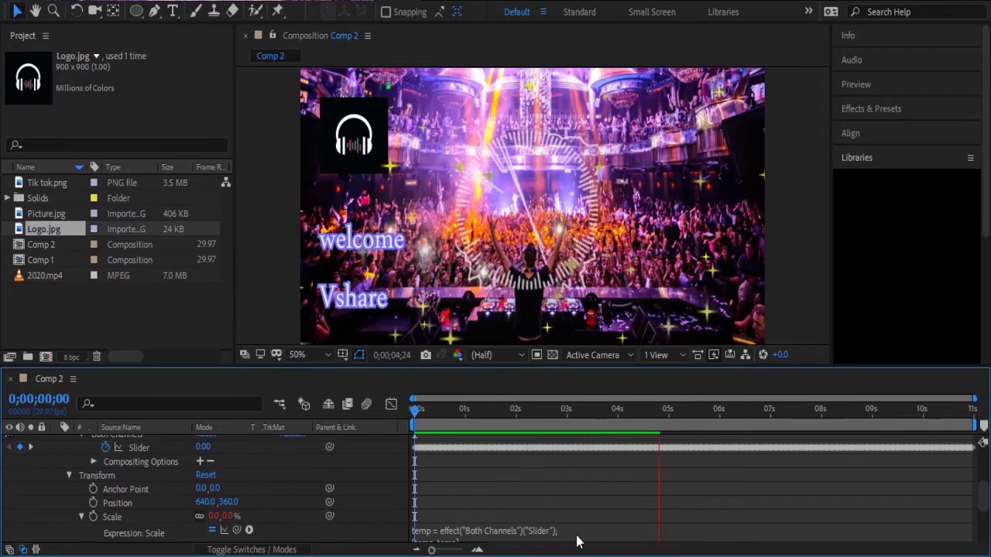
key(space)
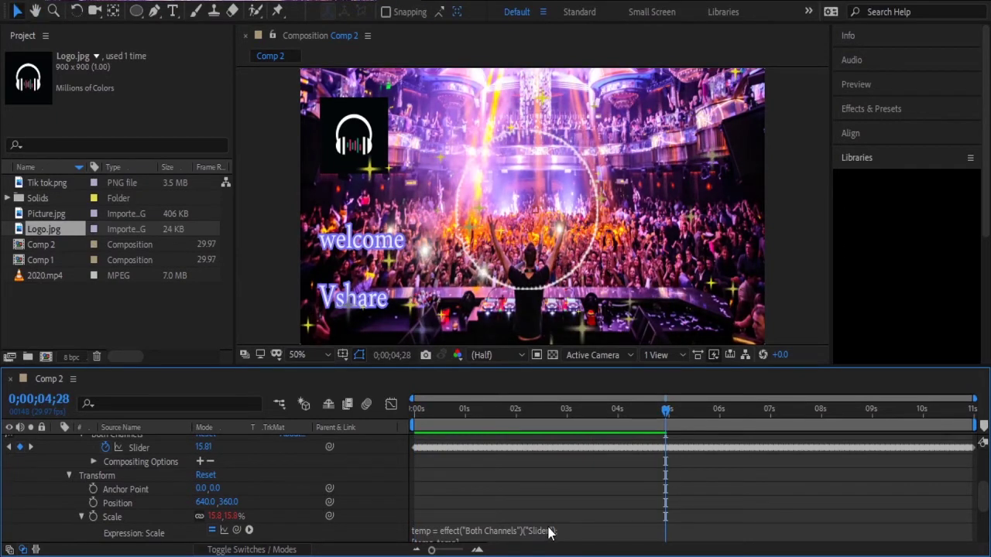
Relink the Audio Amplitude layer's Scale expression to the Both Channels Slider
click(554, 532)
key(ctrl+c)
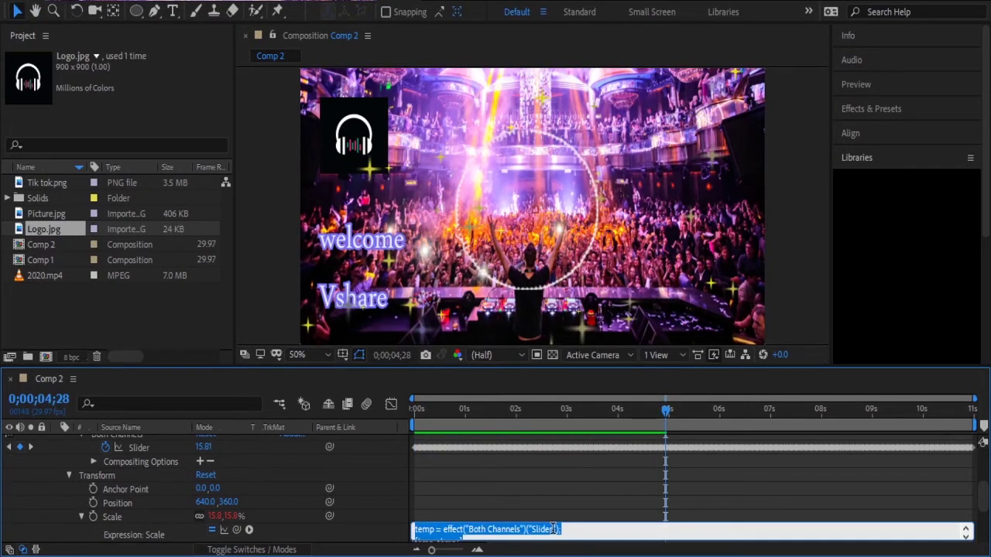
click(365, 521)
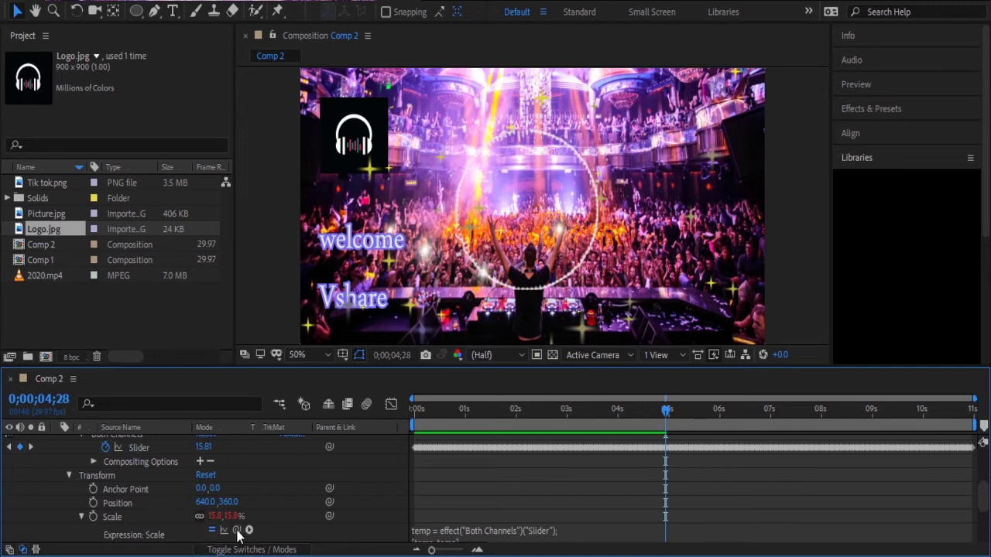
drag(237, 529, 131, 449)
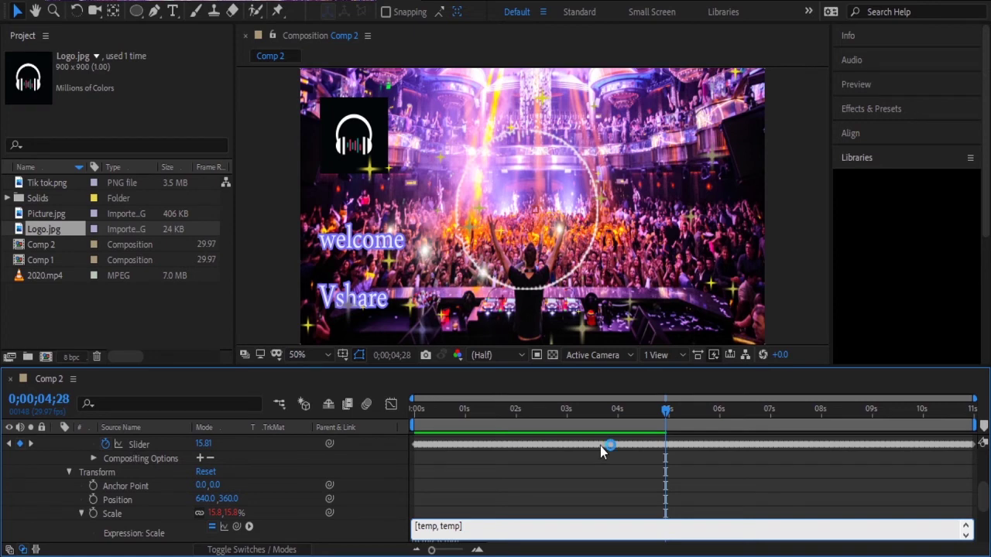
click(460, 455)
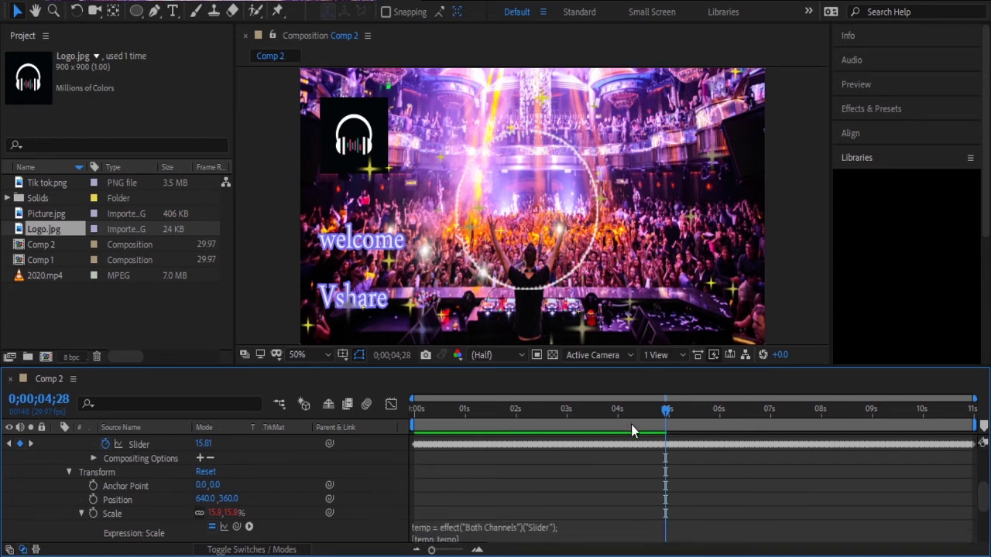
Preview the relinked scale animation from the first frame and return the playhead to 0;00;00;01
drag(666, 411, 412, 407)
key(space)
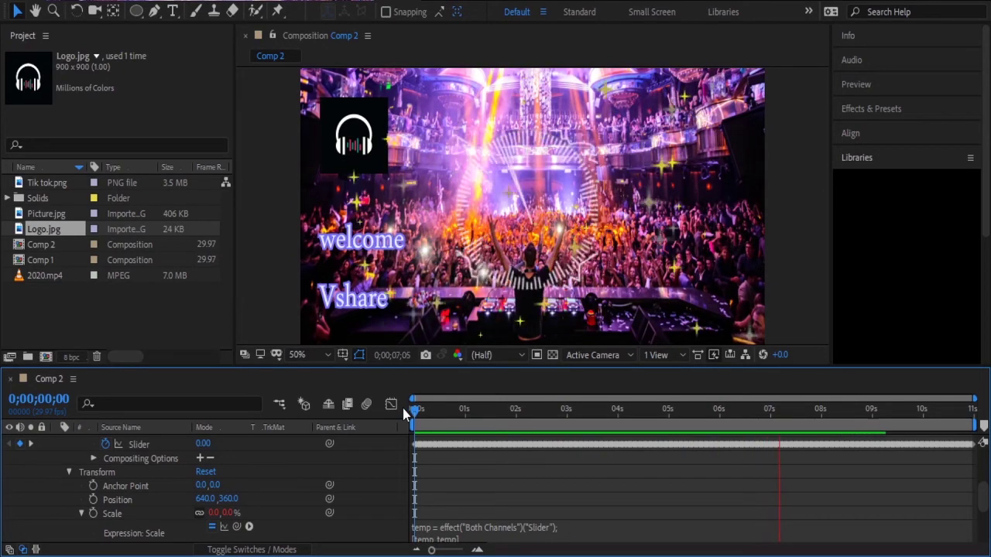
key(space)
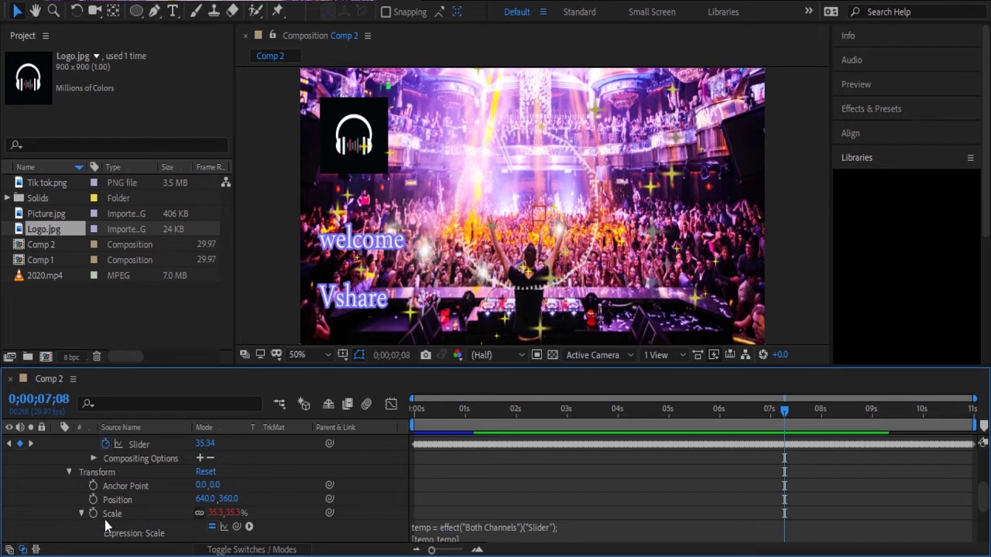
click(101, 449)
drag(782, 403, 416, 405)
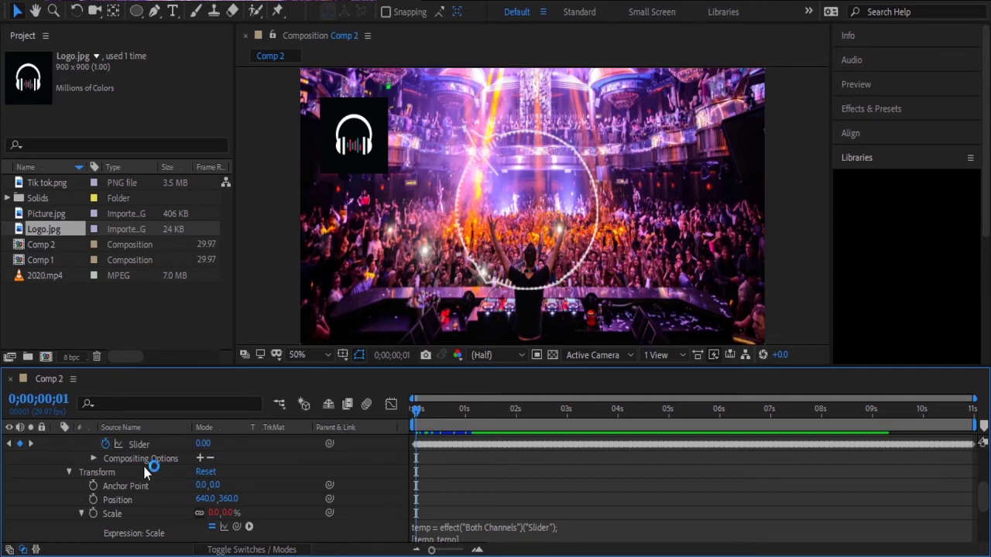
Examine the Audio Amplitude layer's Both Channels slider and its Scale expression
scroll(147, 472, up, 2)
scroll(147, 473, up, 2)
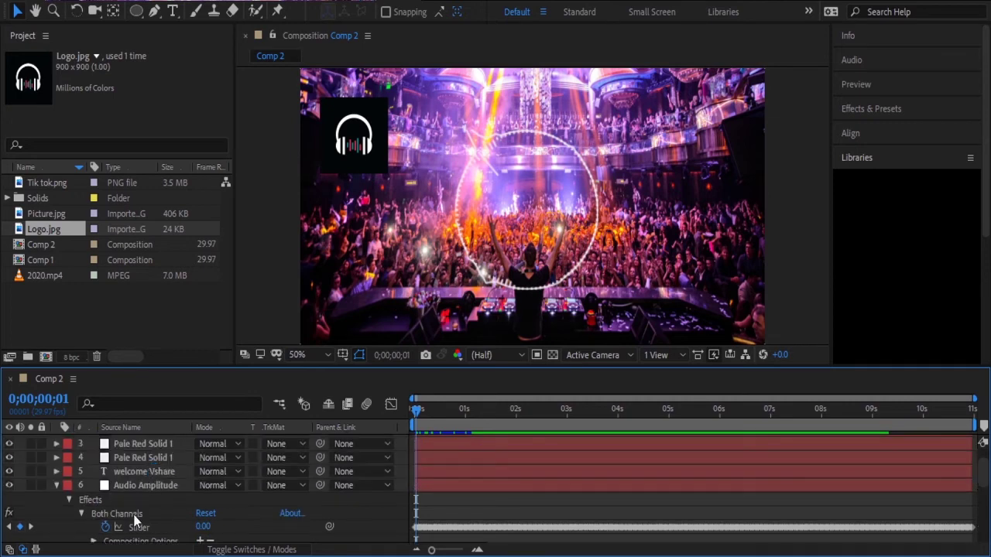
scroll(132, 512, down, 1)
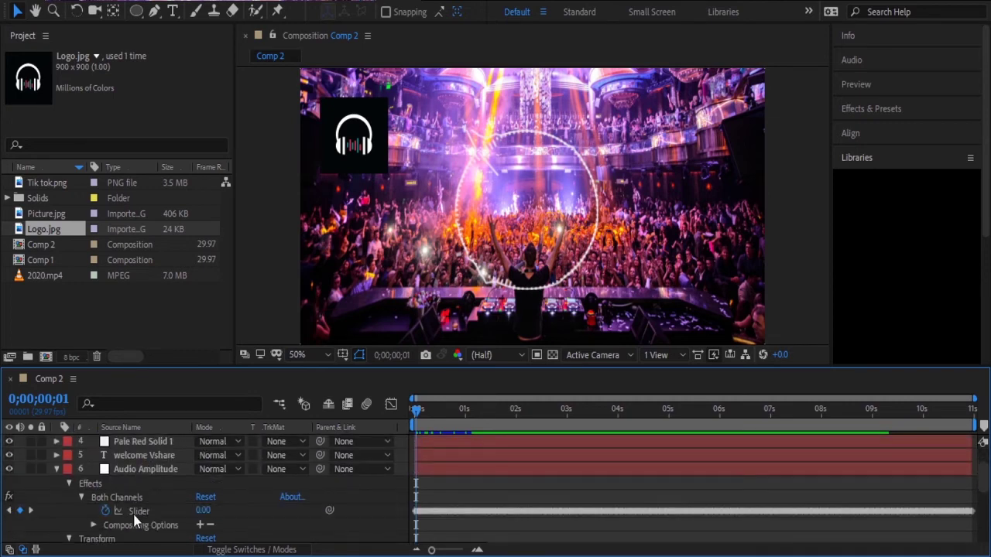
click(69, 483)
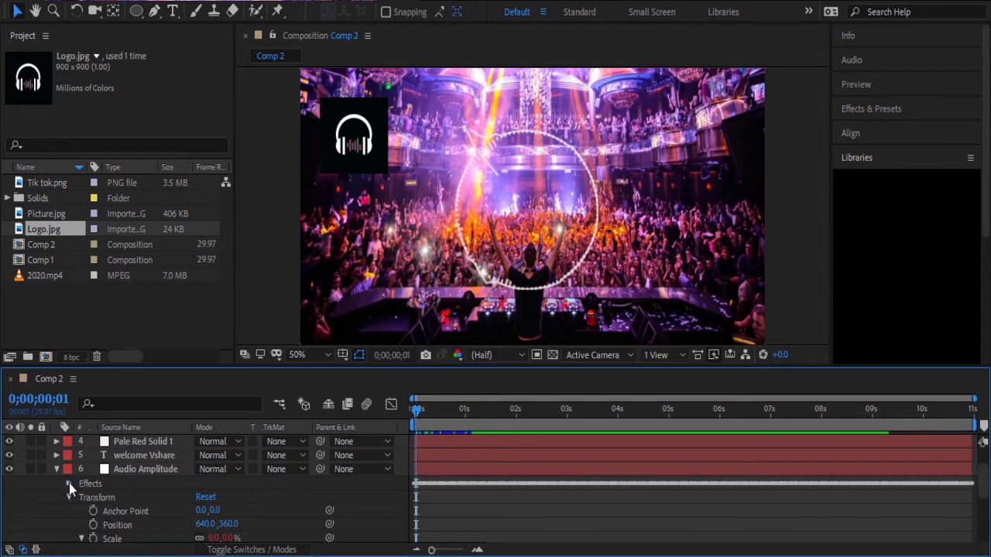
click(69, 483)
click(143, 515)
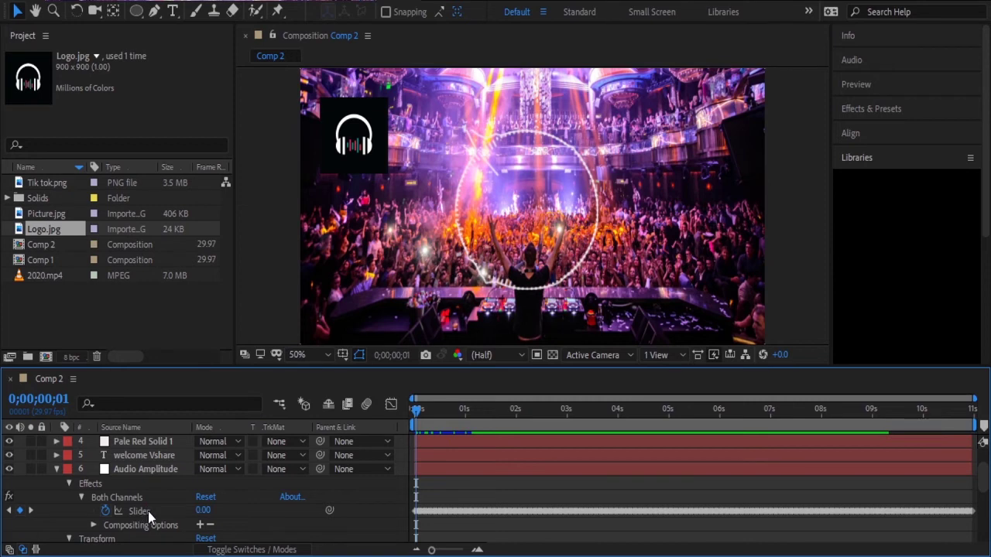
scroll(151, 519, down, 3)
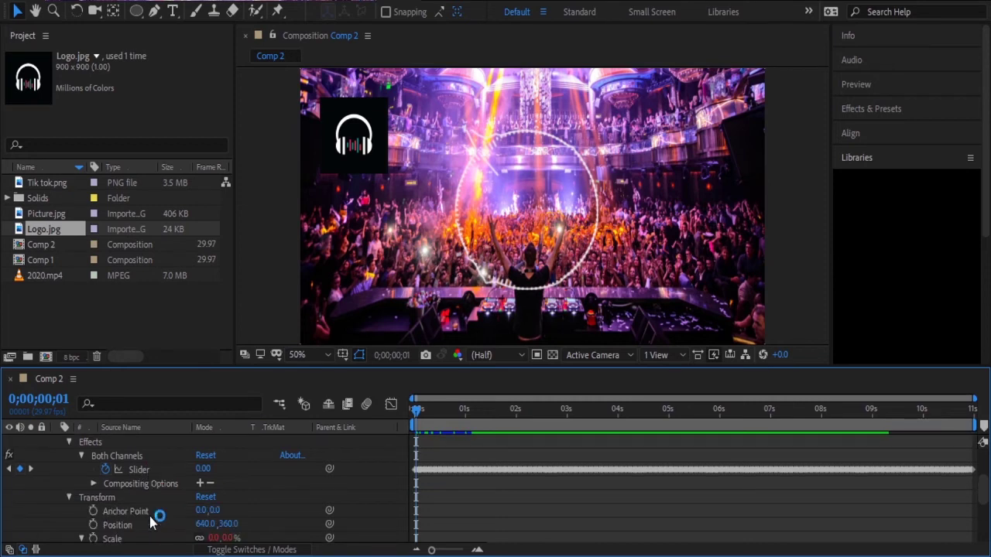
key(ctrl+v)
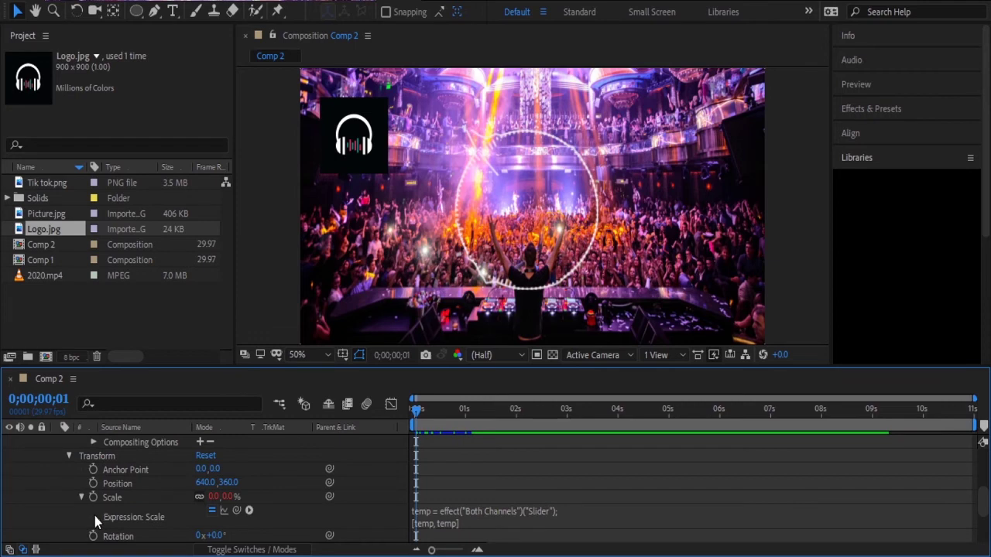
scroll(159, 520, down, 3)
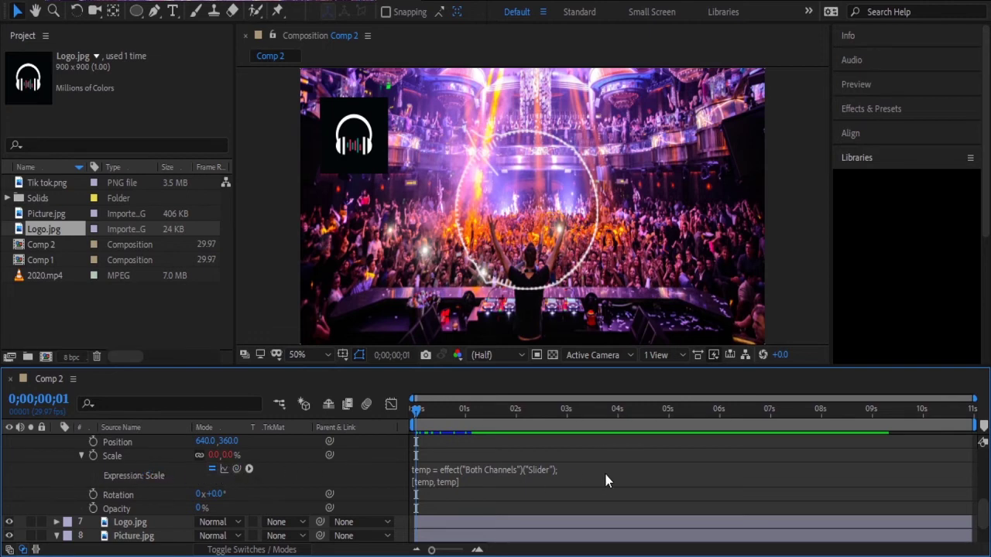
Append +[200,200] to the [temp, temp] line of the Audio Amplitude layer's Scale expression
click(563, 470)
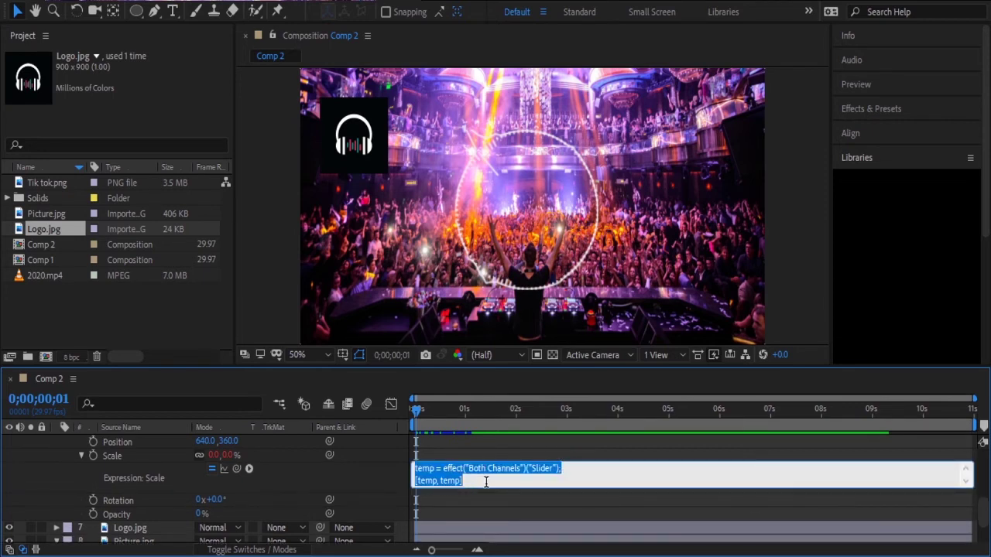
click(486, 481)
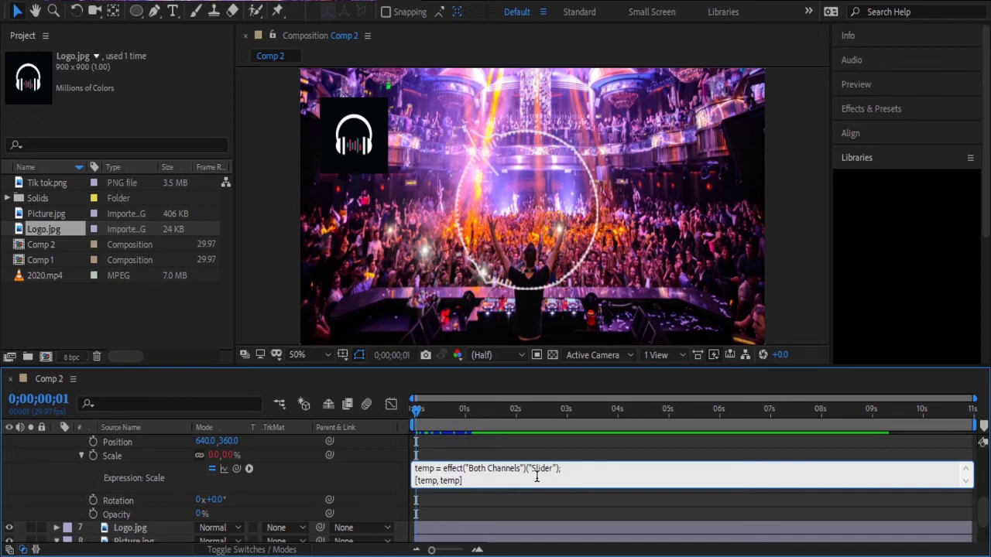
text(+[200,200)
click(354, 503)
Preview the composition with the extended Scale expression and stop playback at 0;00;04;01
click(411, 411)
key(space)
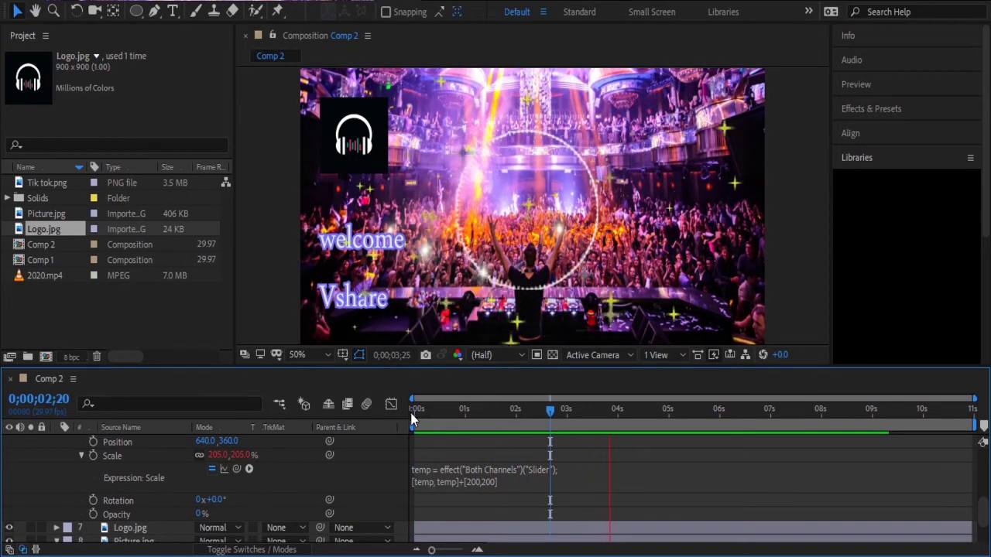
key(space)
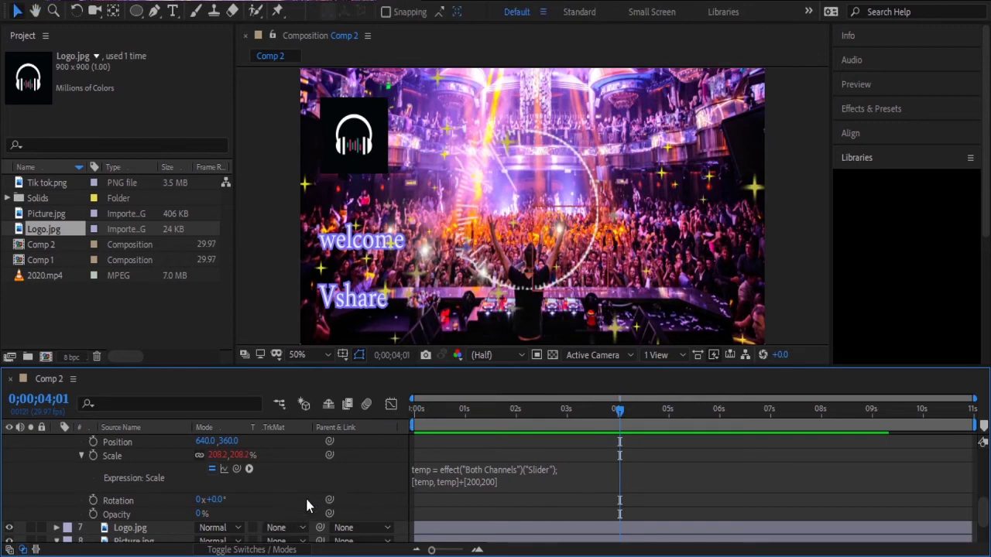
Examine the Audio Amplitude layer's Both Channels slider and collapse the layer's properties
scroll(74, 488, up, 5)
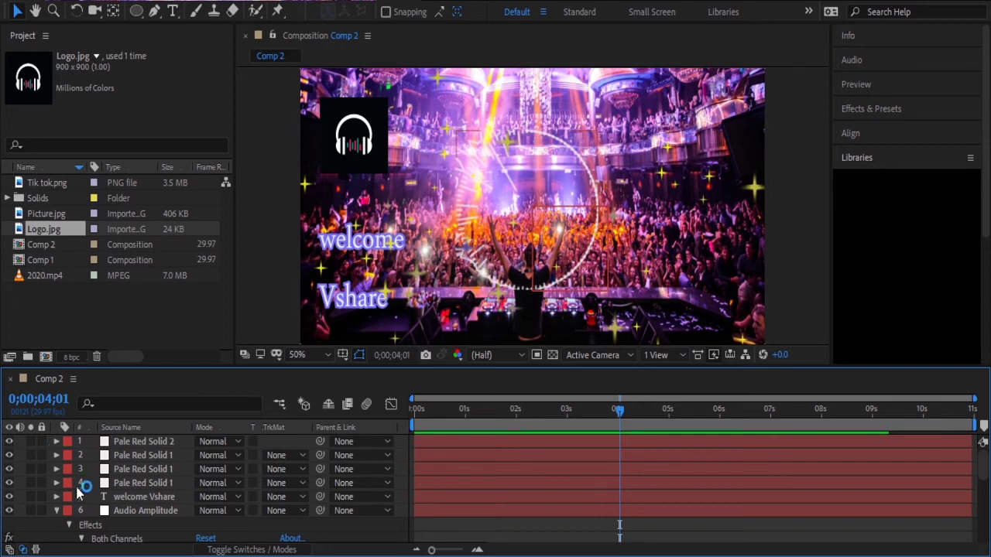
scroll(86, 496, down, 3)
scroll(90, 514, up, 1)
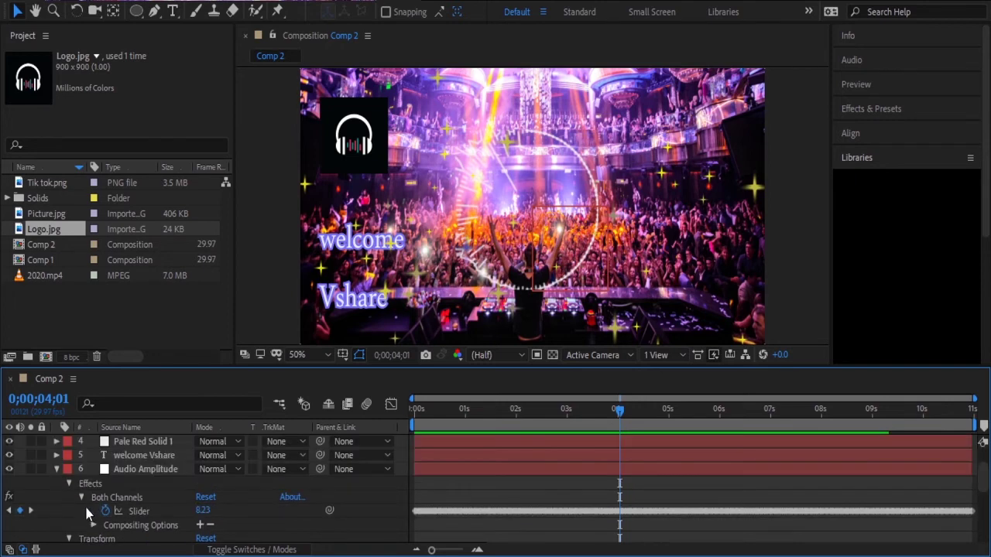
click(69, 484)
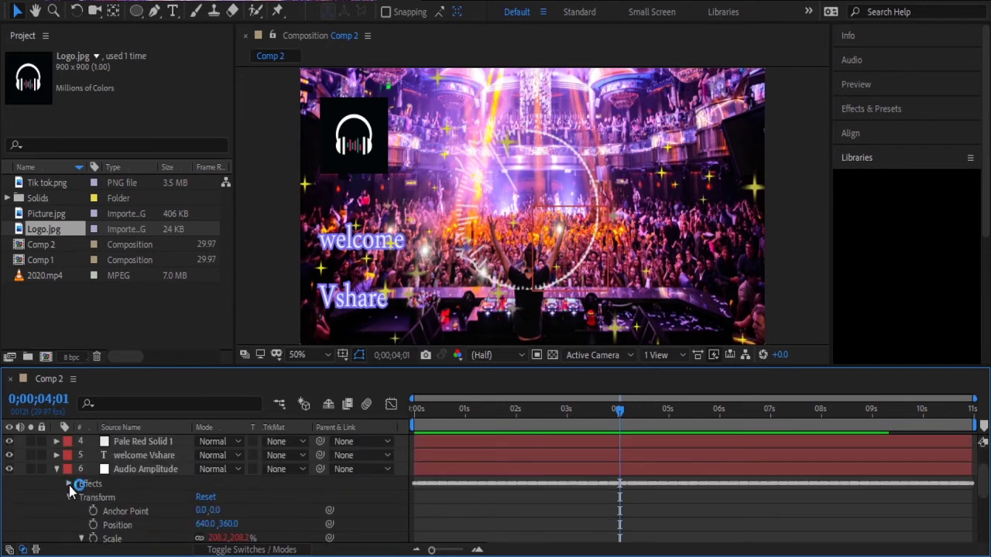
click(69, 484)
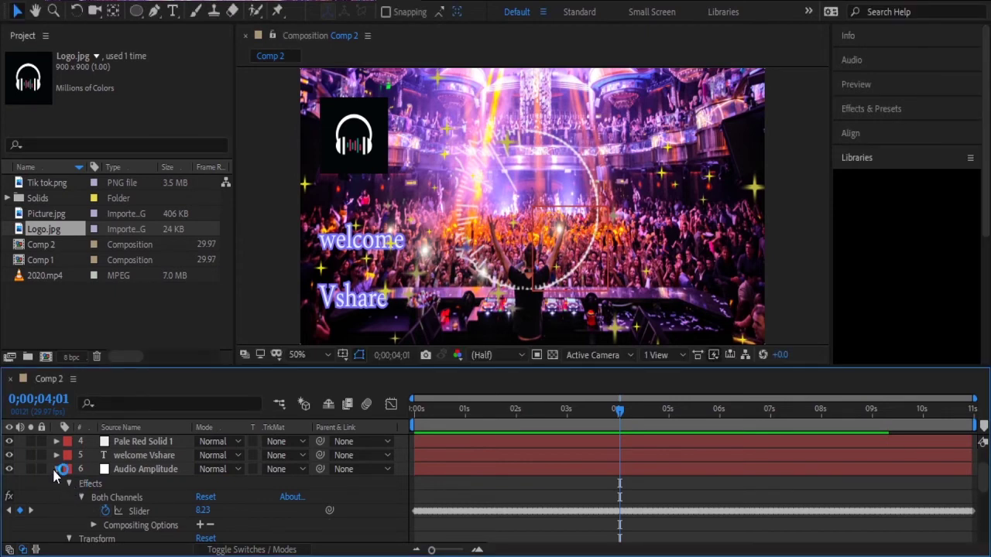
click(55, 470)
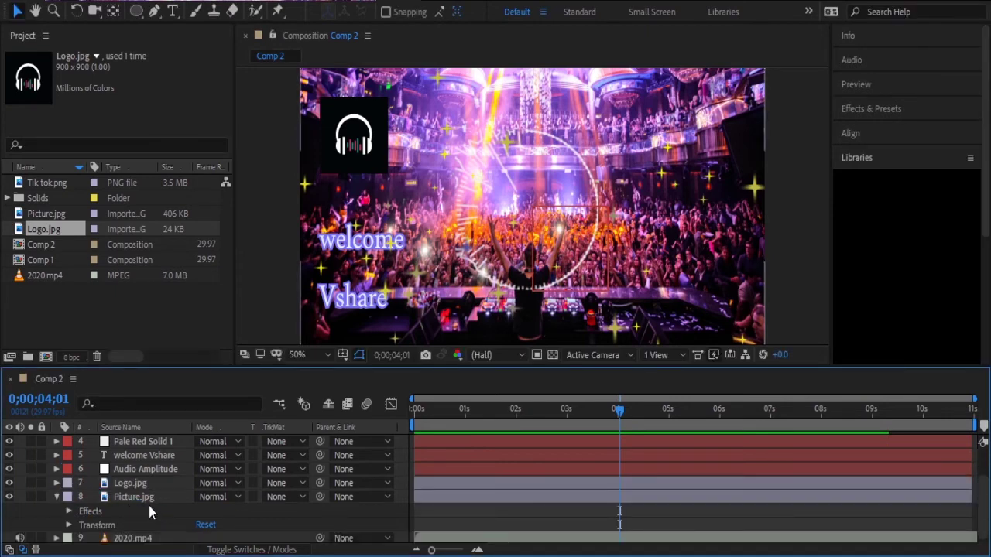
click(55, 470)
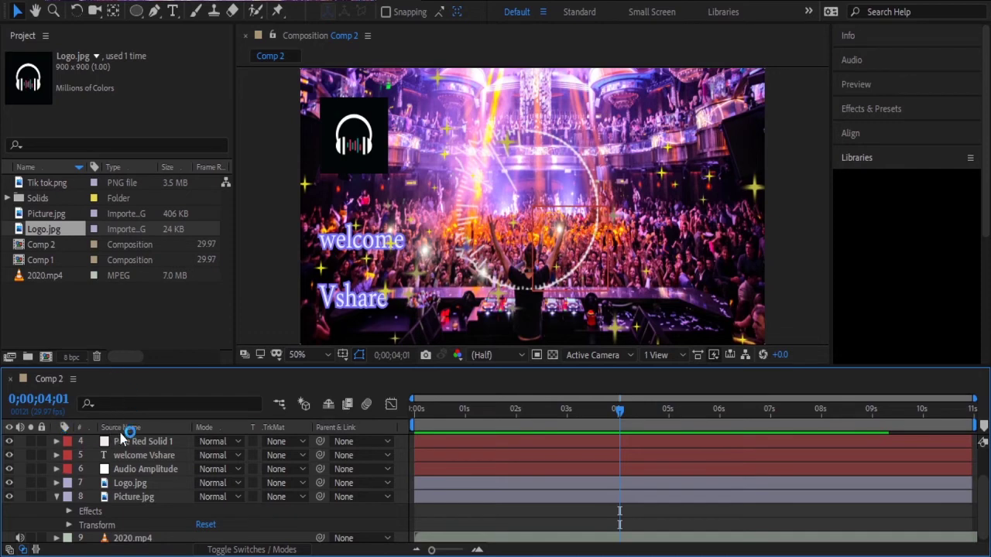
scroll(79, 503, down, 1)
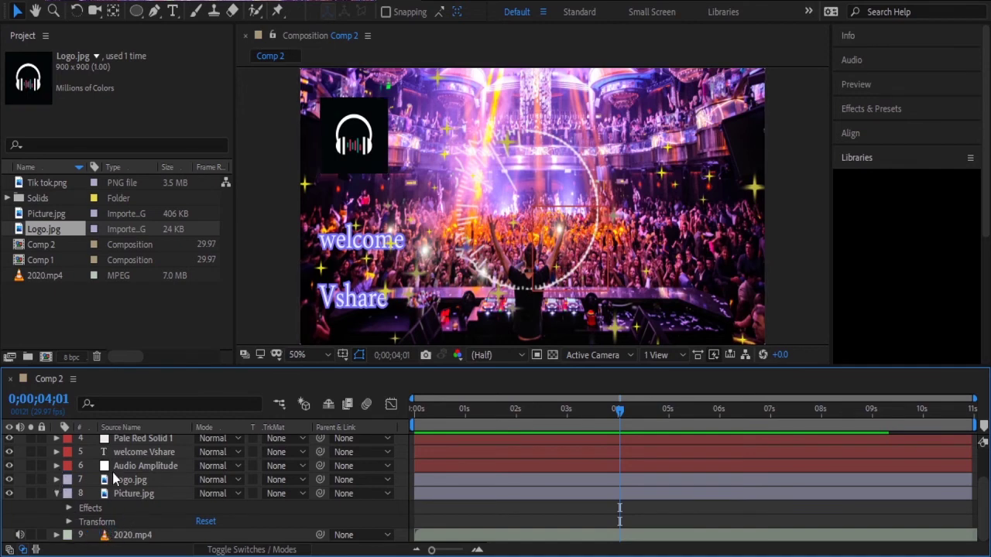
Select and expand the Audio Amplitude layer, and preview the composition from the first frame, stopping at 0;00;05;28
click(148, 468)
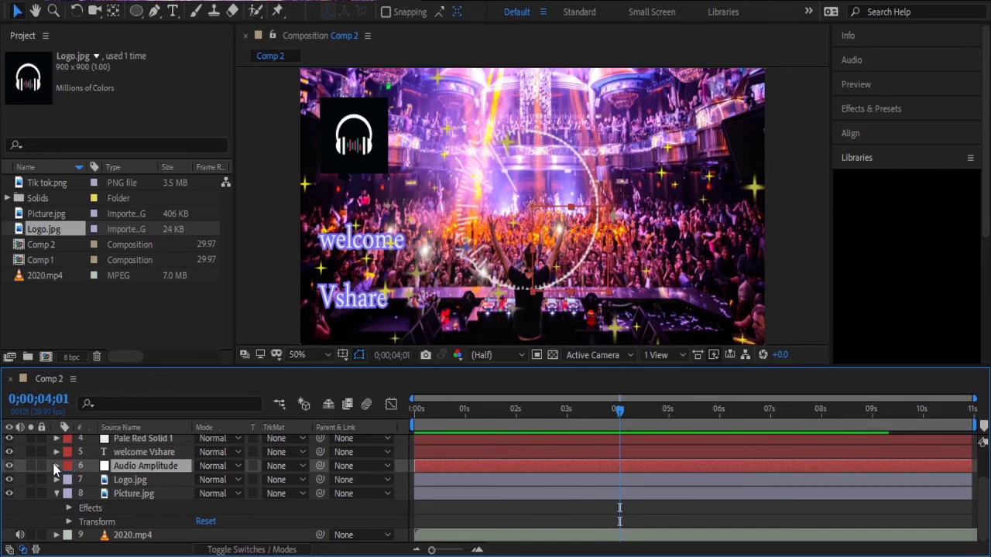
click(54, 467)
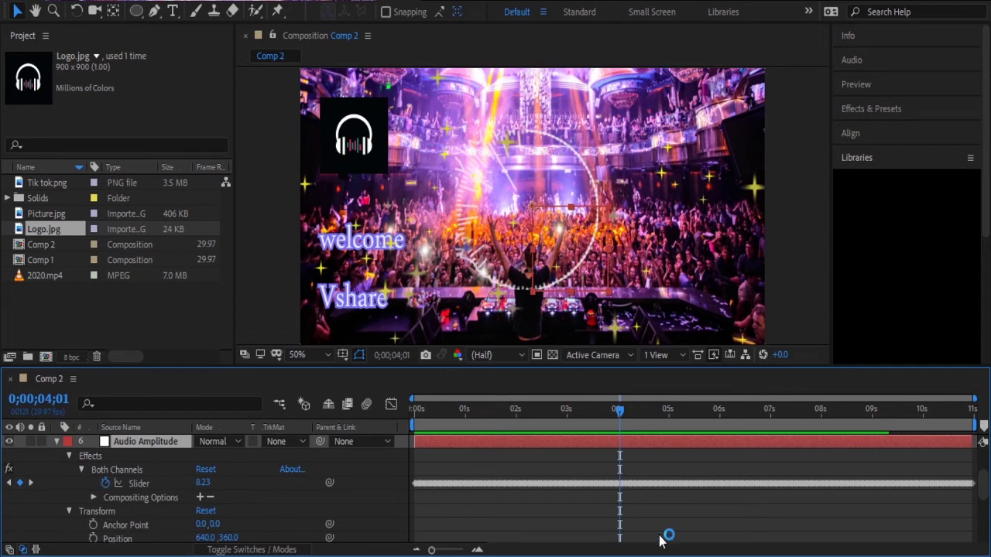
drag(619, 412, 395, 435)
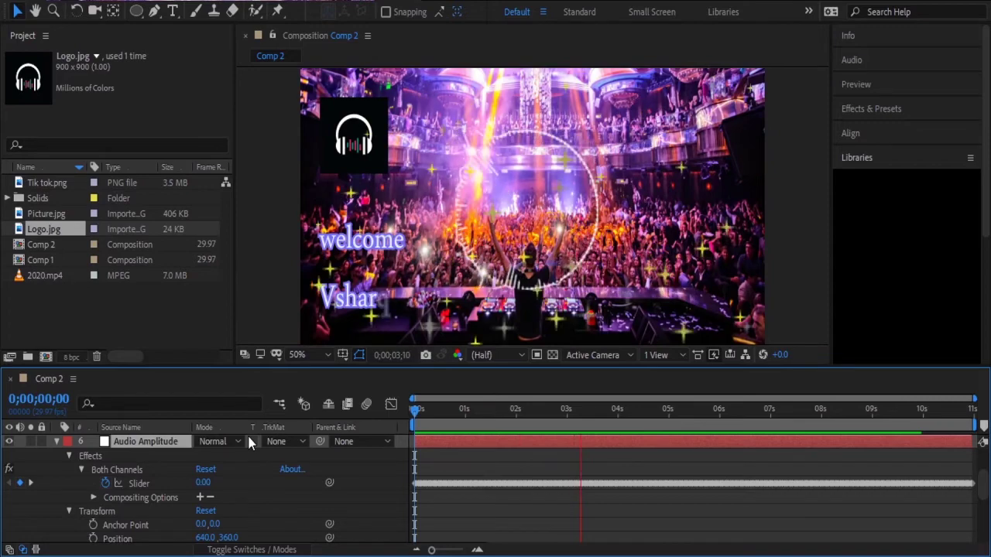
key(space)
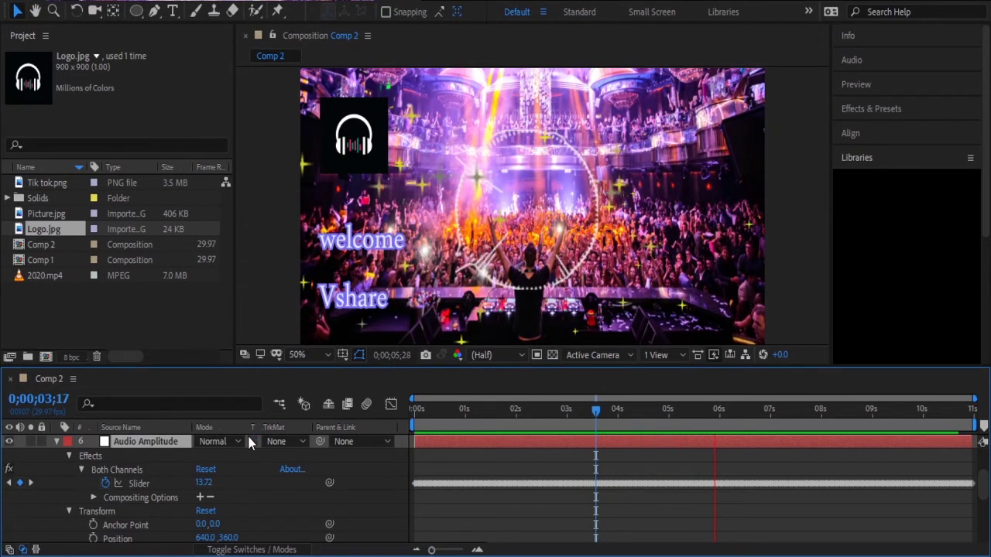
key(space)
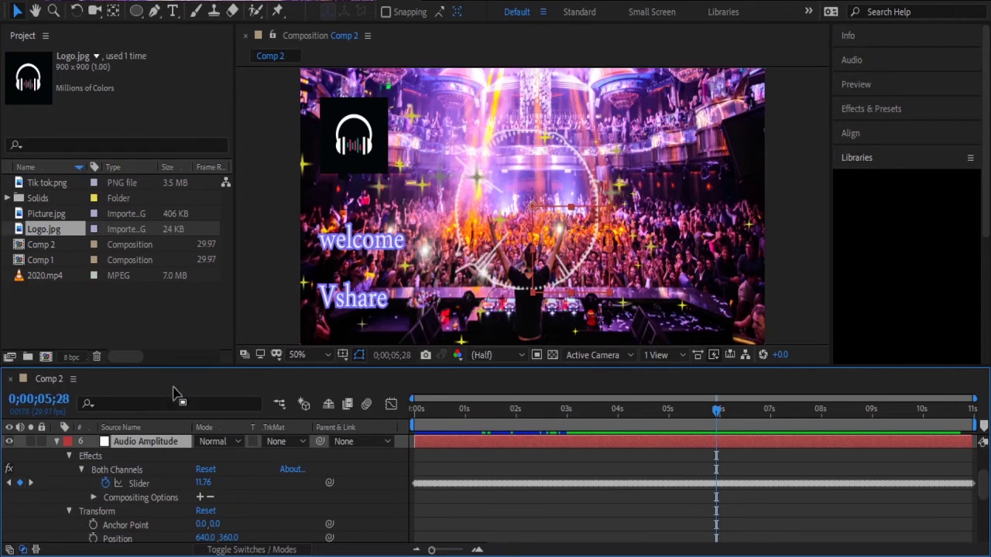
Collapse the Audio Amplitude layer and examine the Brightness expression in the Picture.jpg layer's Brightness & Contrast effect
click(54, 443)
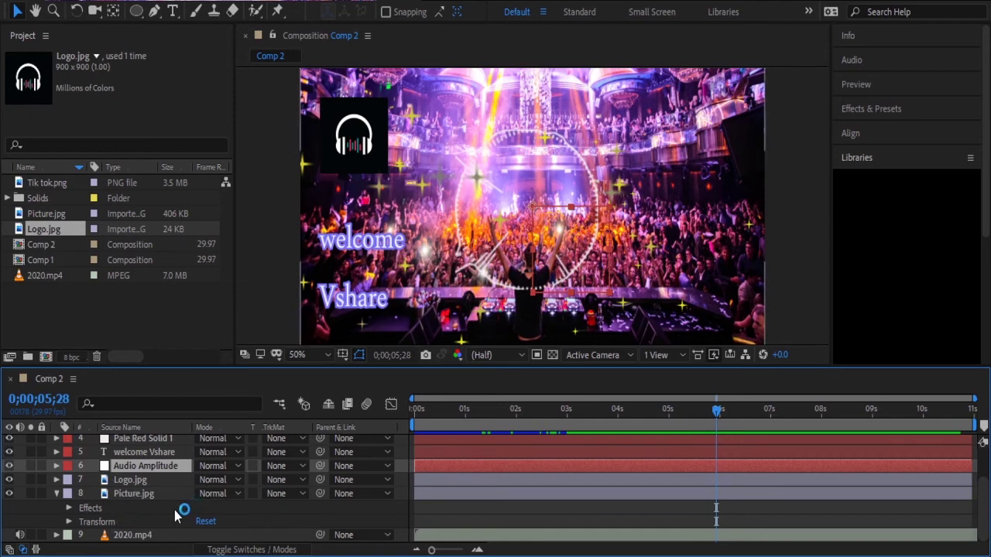
click(92, 498)
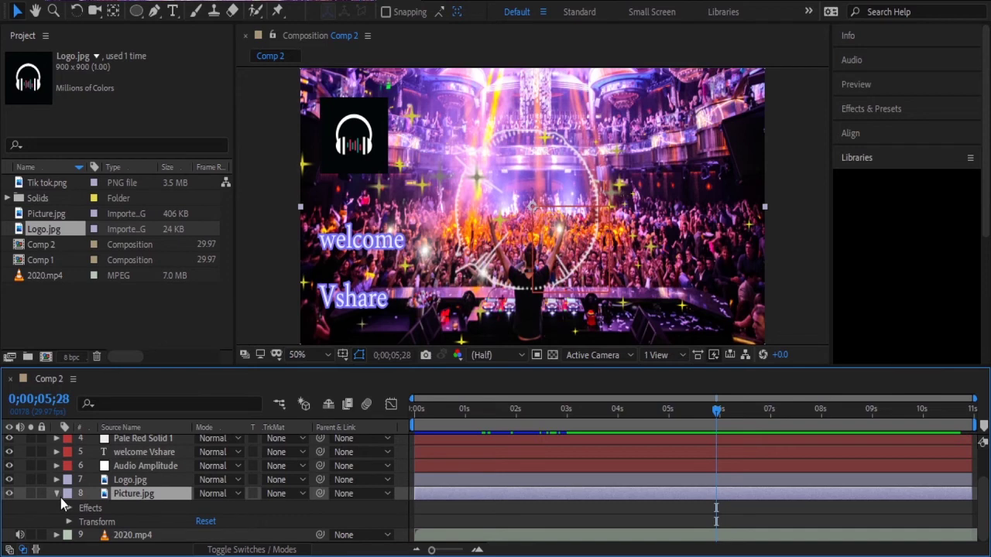
click(57, 494)
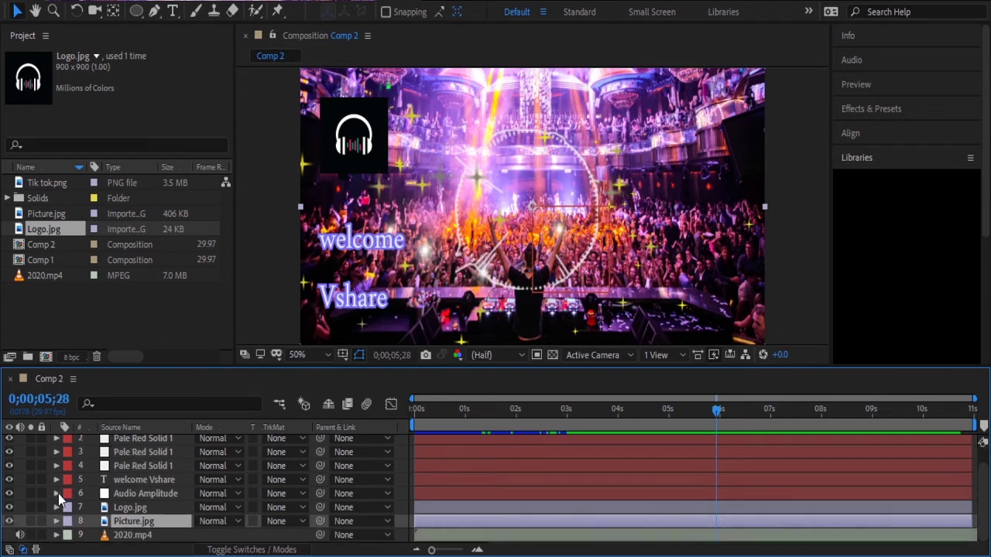
click(56, 521)
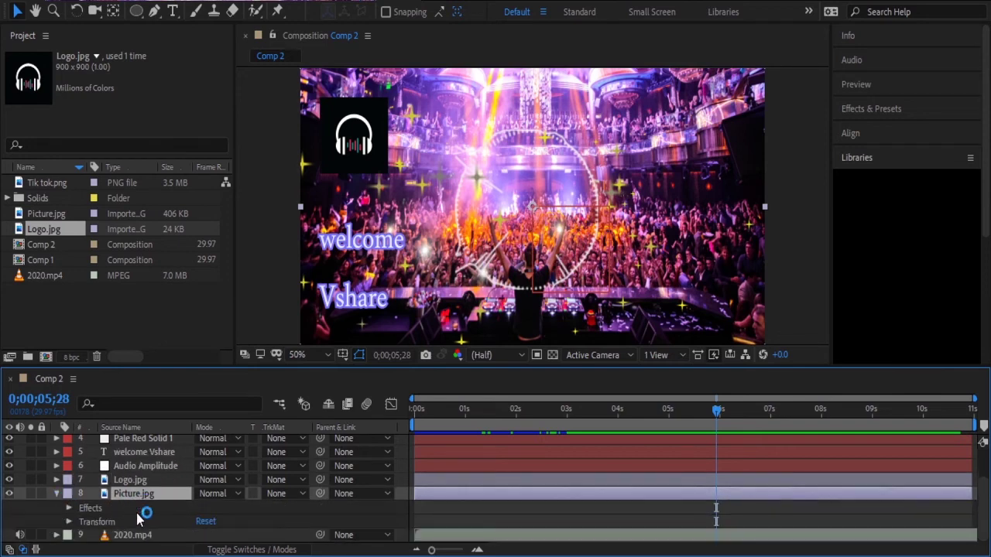
click(68, 509)
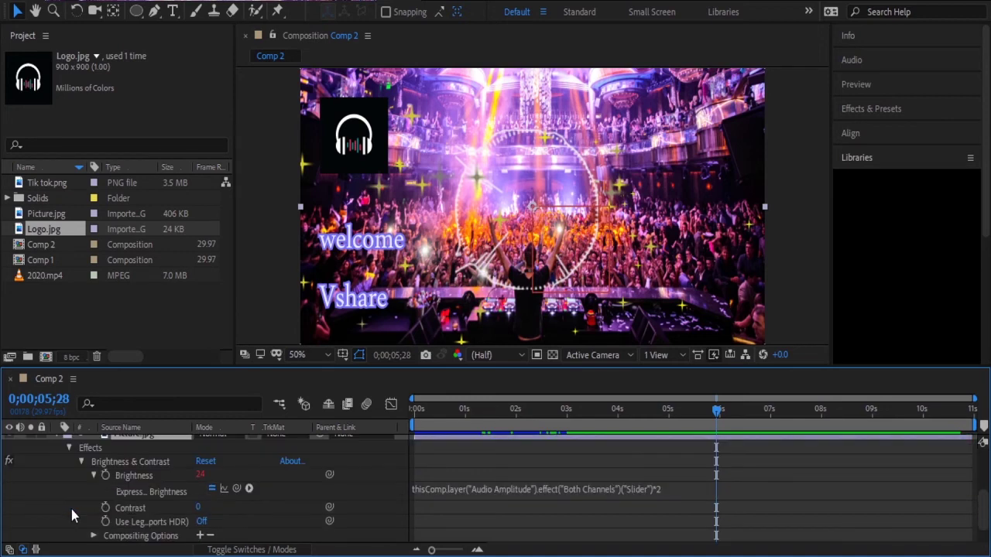
scroll(77, 507, down, 1)
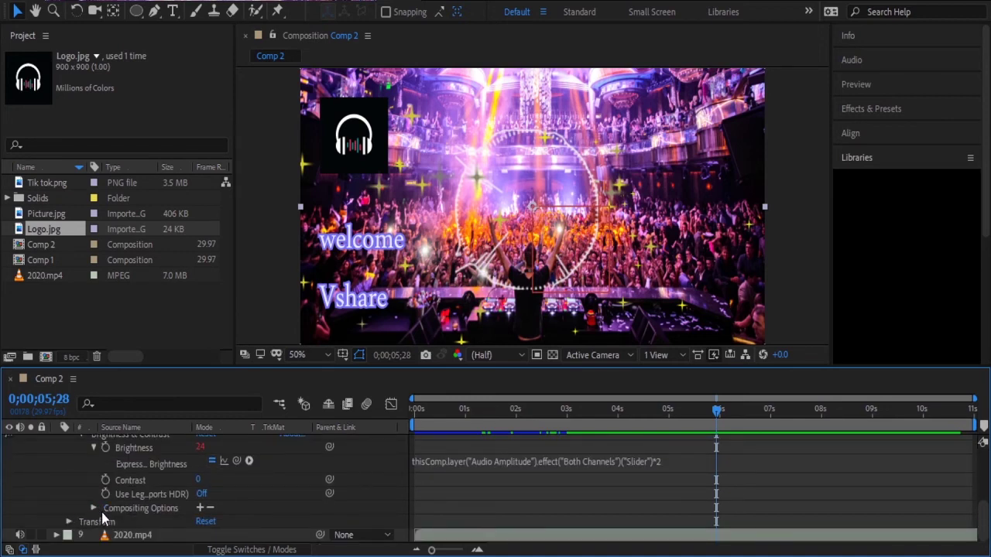
scroll(128, 498, up, 2)
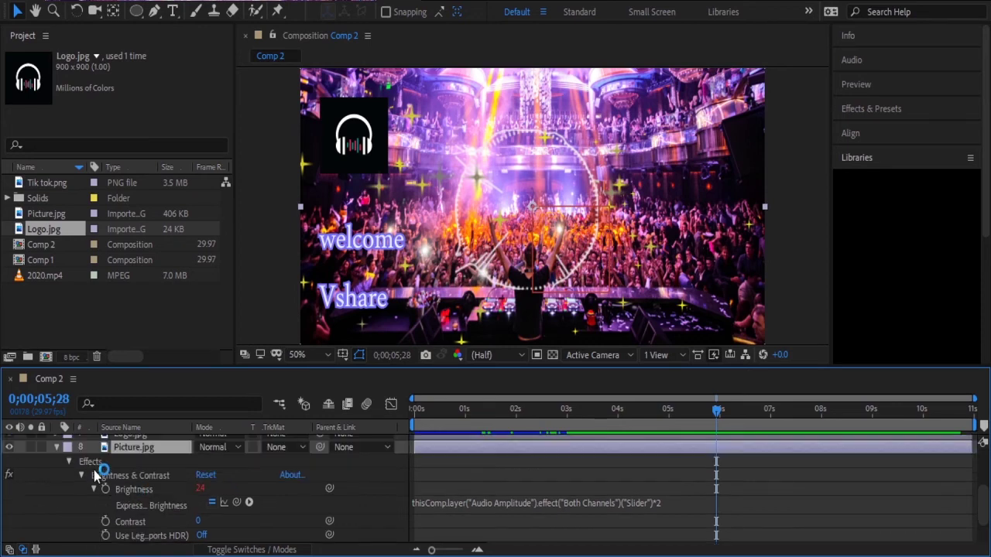
click(70, 462)
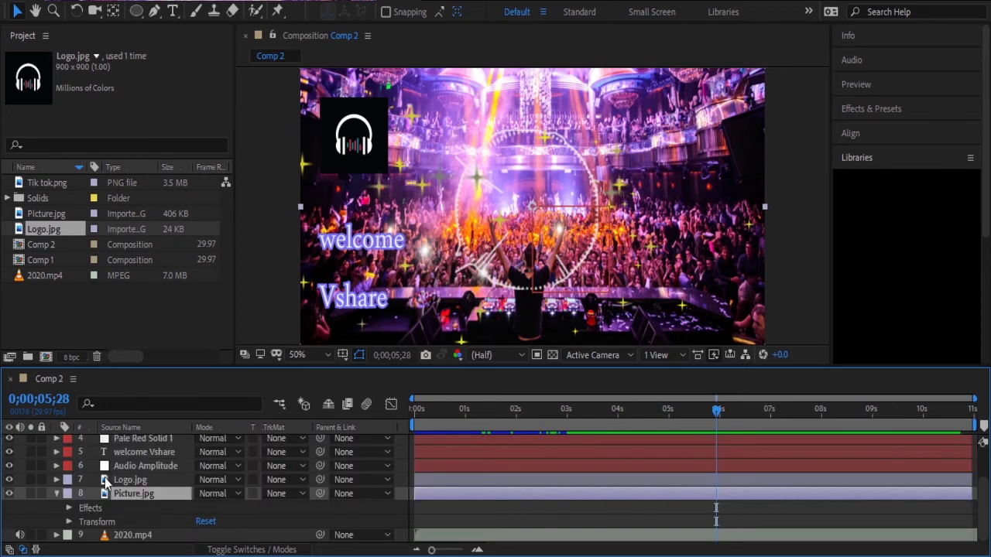
Try to drive the Picture.jpg layer's Scale with an expression pick-whipped to its own Position: temp = transform.position[0]; [temp, temp]
click(69, 523)
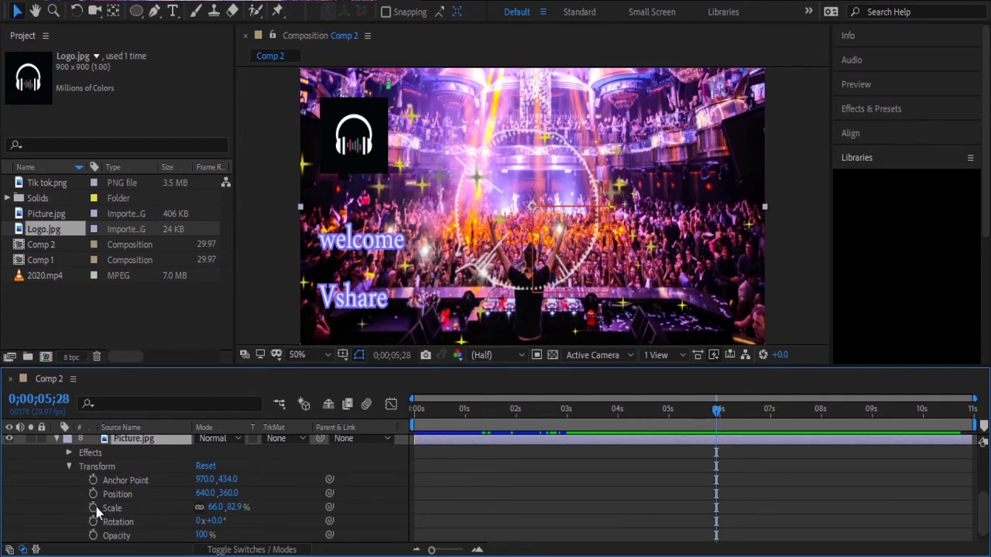
click(93, 508)
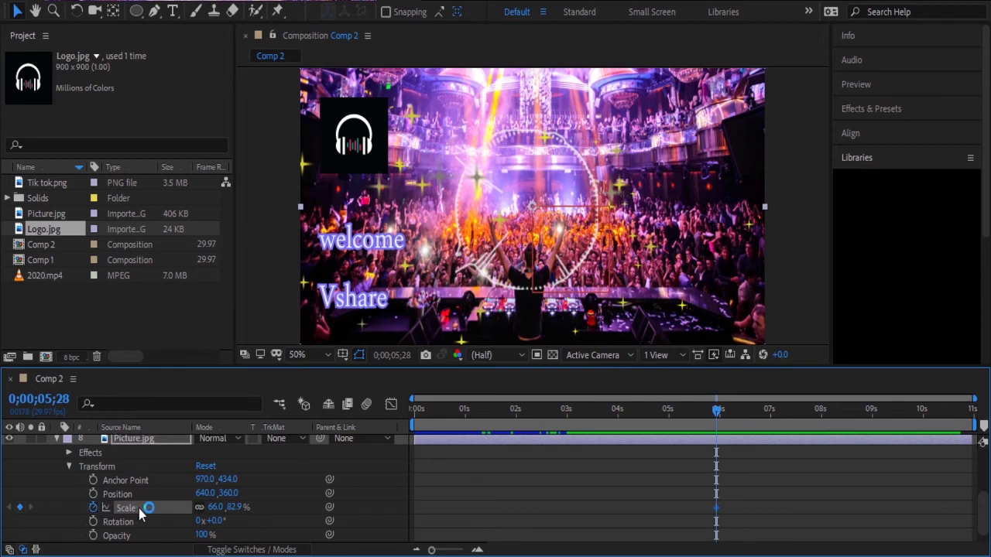
click(91, 508)
alt+click(94, 508)
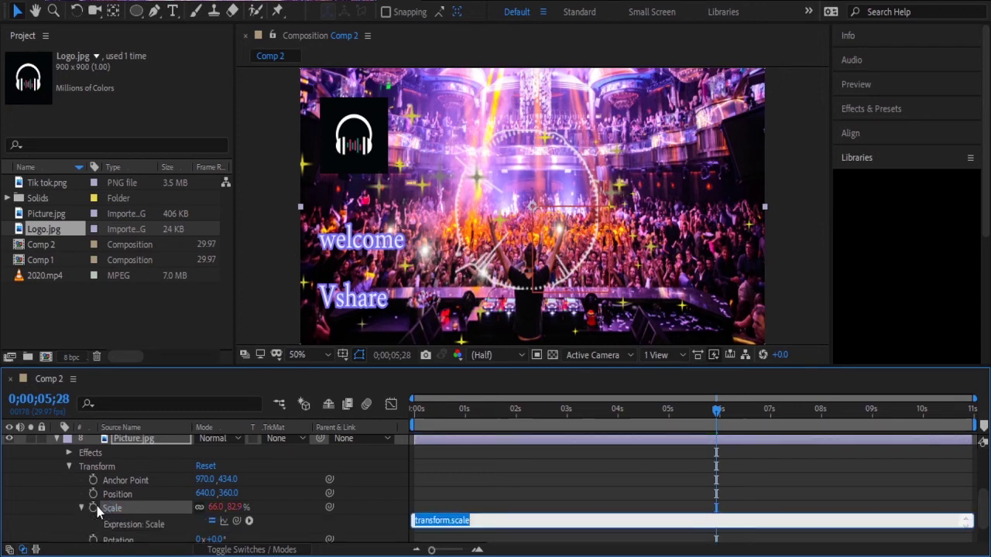
alt+click(95, 507)
alt+click(95, 507)
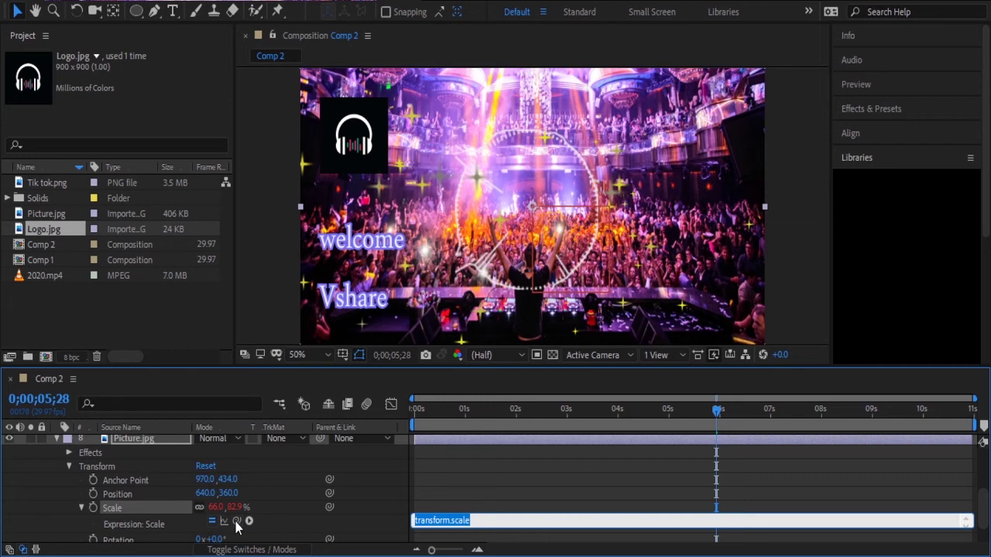
drag(236, 522, 211, 530)
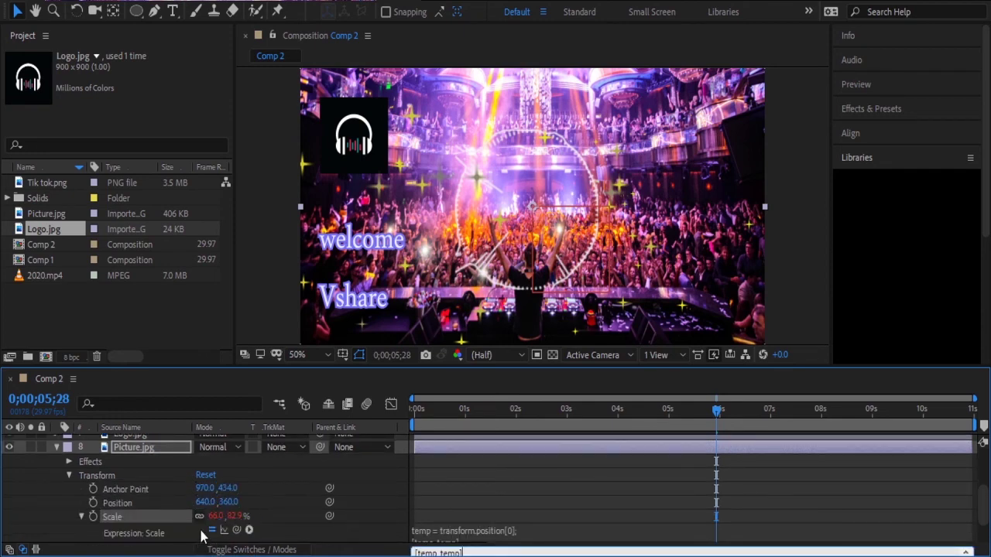
click(200, 524)
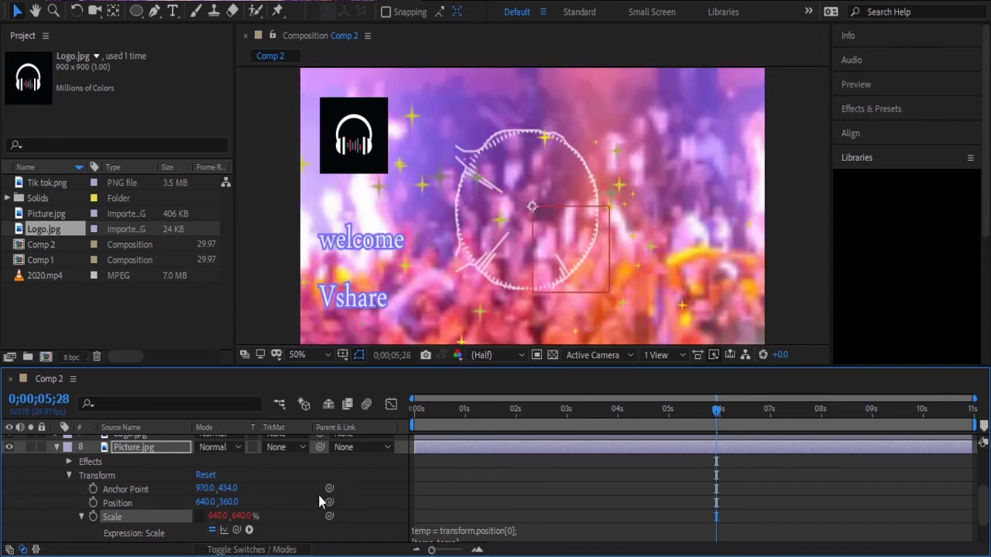
Preview the Picture.jpg Scale expression from 0;00;00;20 to 0;00;03;19 and return the playhead to 0;00;00;00
click(449, 410)
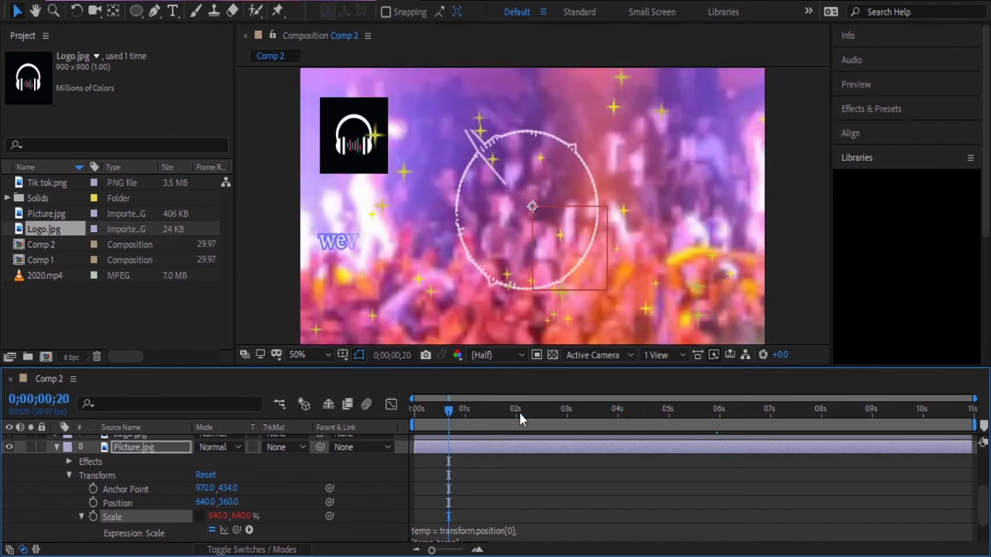
key(space)
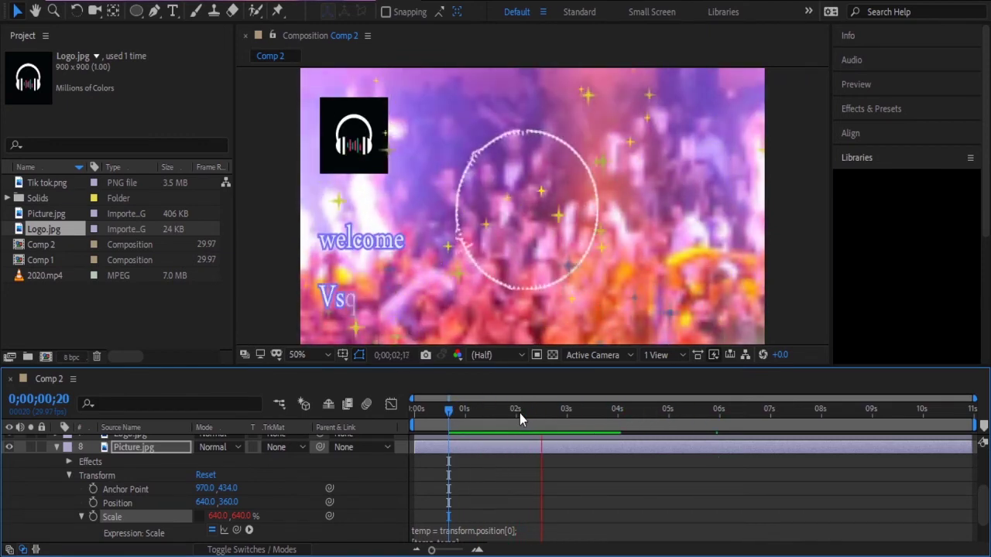
key(space)
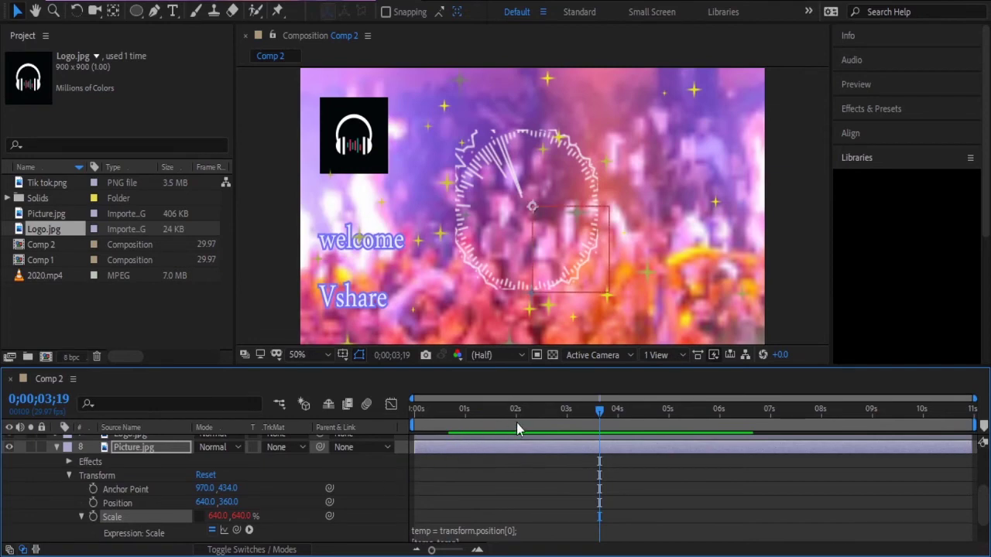
drag(600, 410, 397, 416)
Try to overwrite the Picture.jpg layer's Scale expression text with a new entry
scroll(495, 494, down, 1)
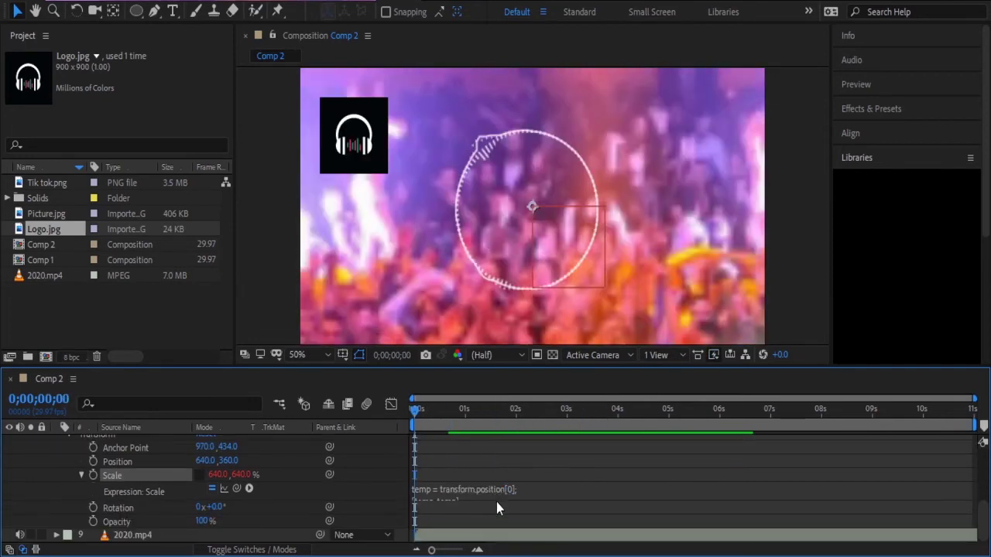
click(525, 481)
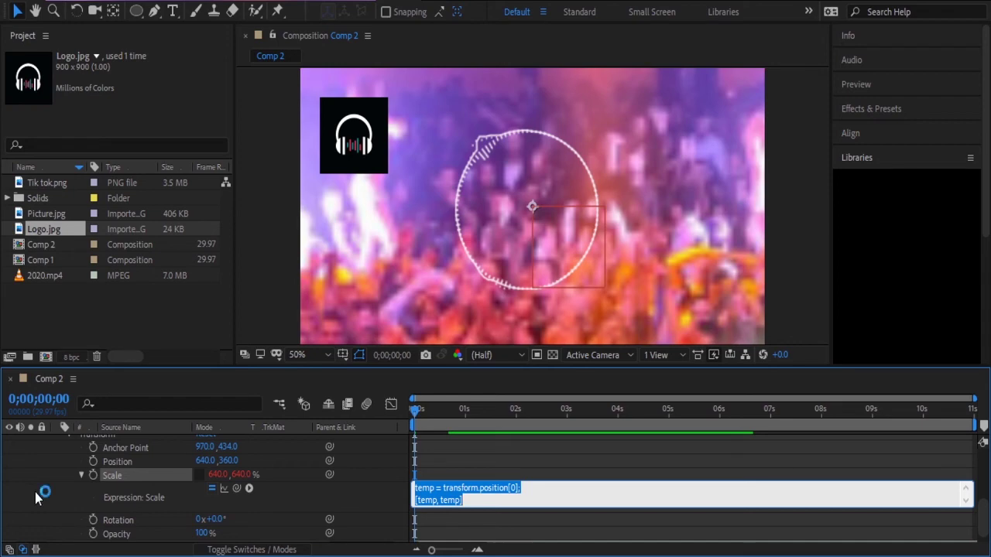
text(t)
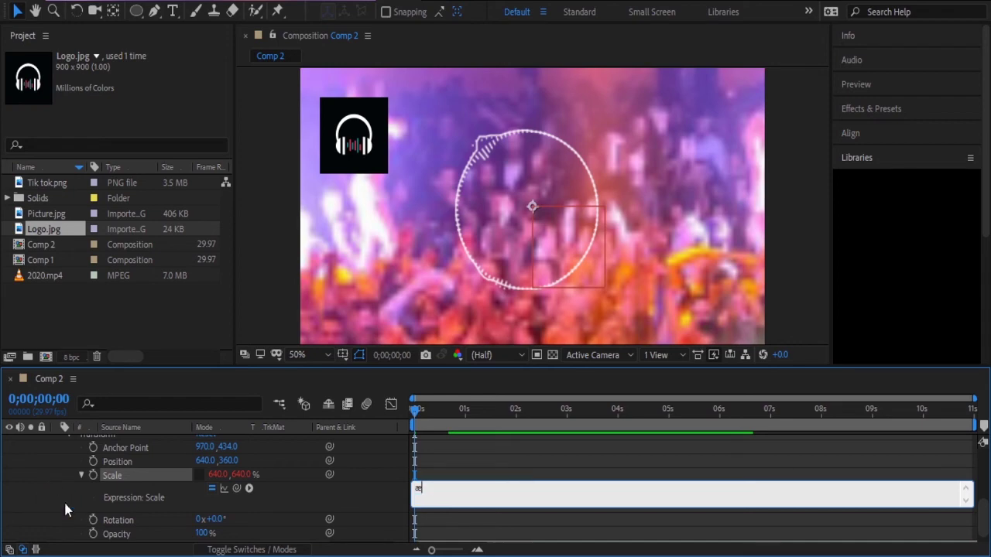
click(65, 509)
Undo the Picture.jpg layer's Scale expression changes back to the Scale keyframe at 0;00;05;28
key(ctrl+z)
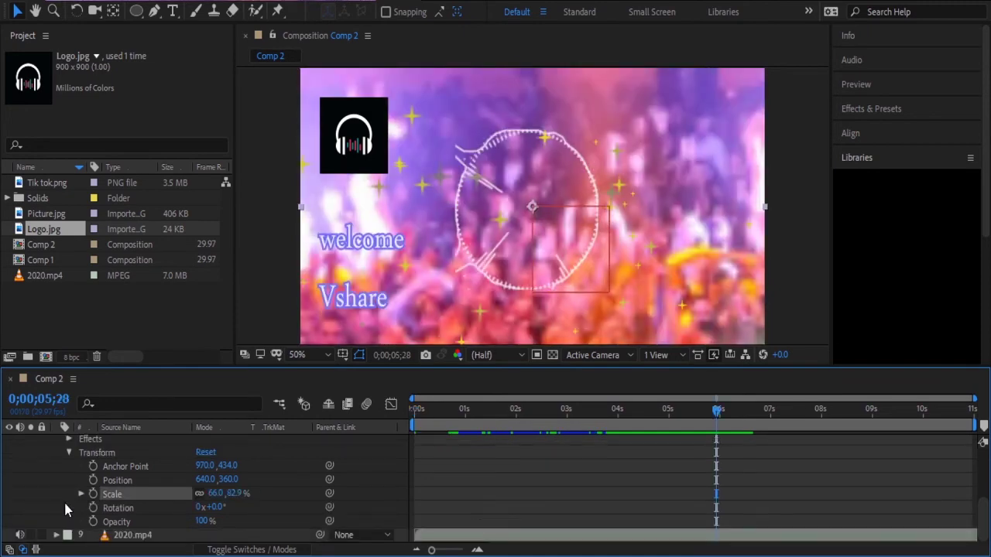
key(ctrl+z)
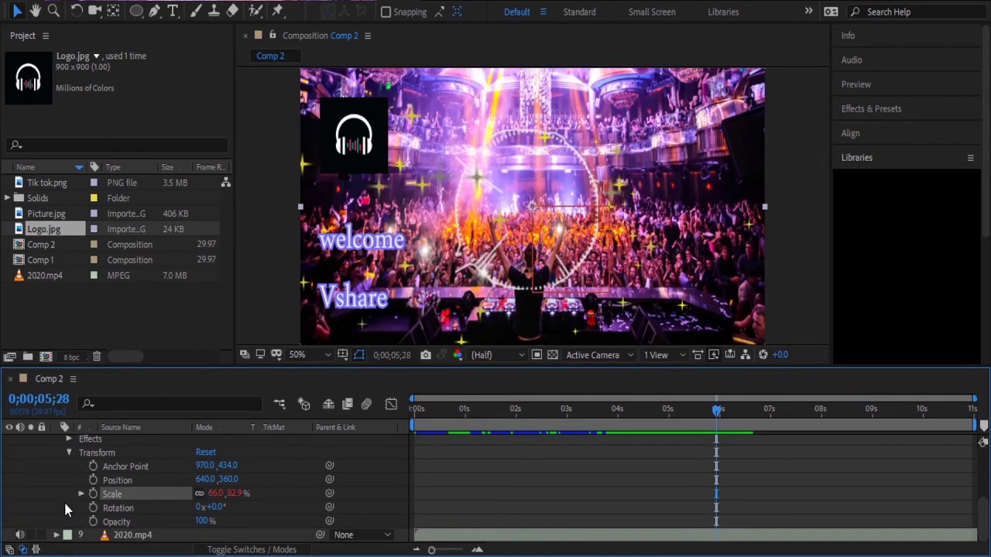
key(ctrl+z)
key(alt+shift+s)
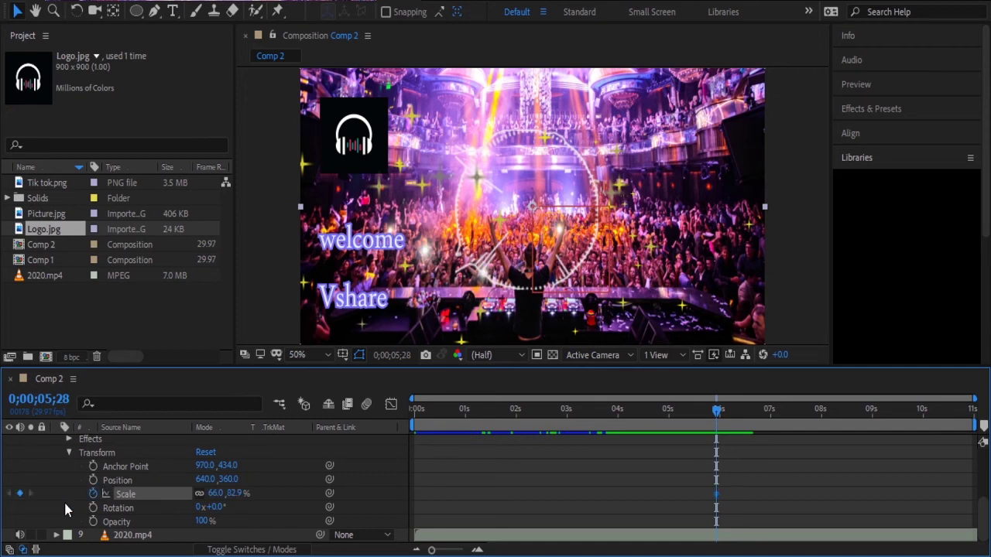
Undo the Picture.jpg layer's Scale keyframe and collapse the layer after a short playback from the start
key(ctrl+z)
key(Home)
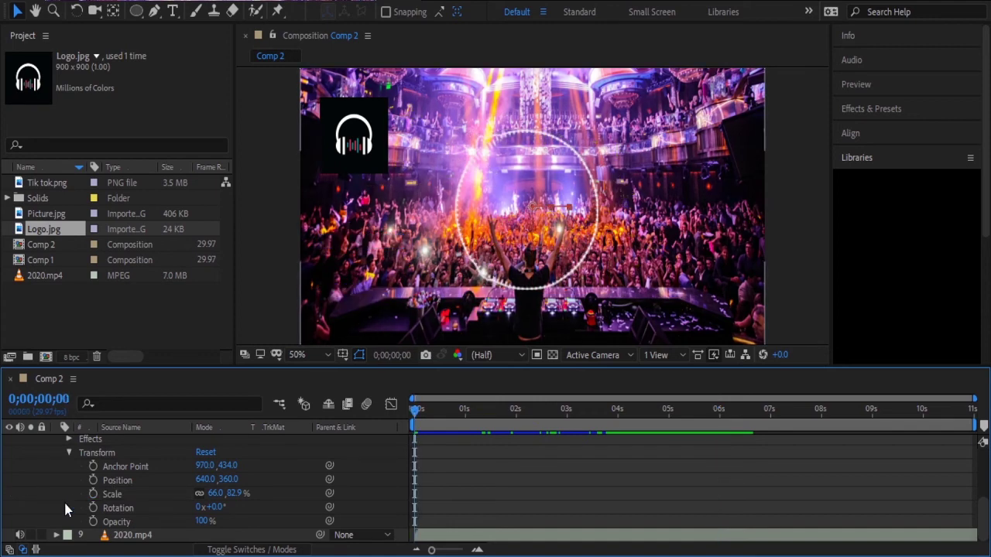
key(space)
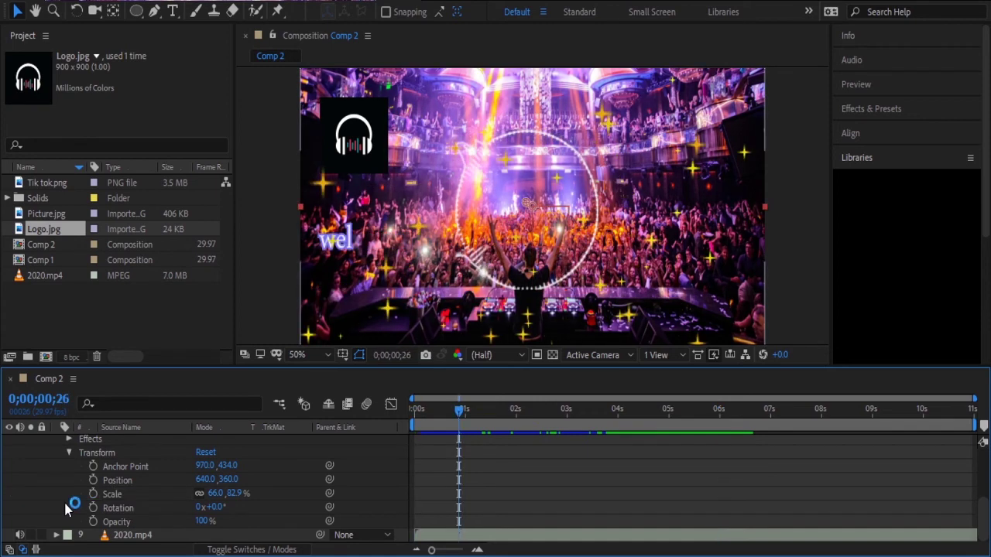
scroll(113, 506, up, 2)
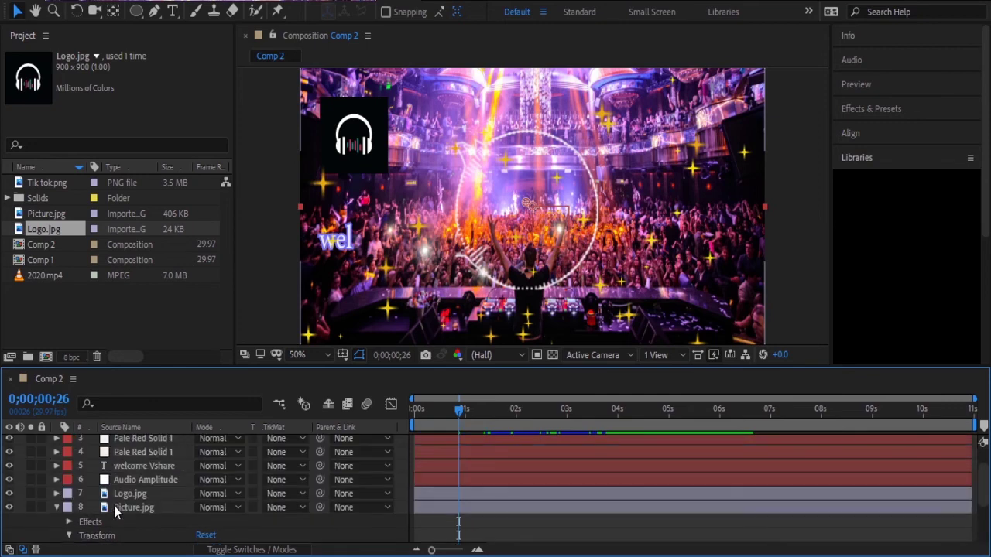
click(55, 508)
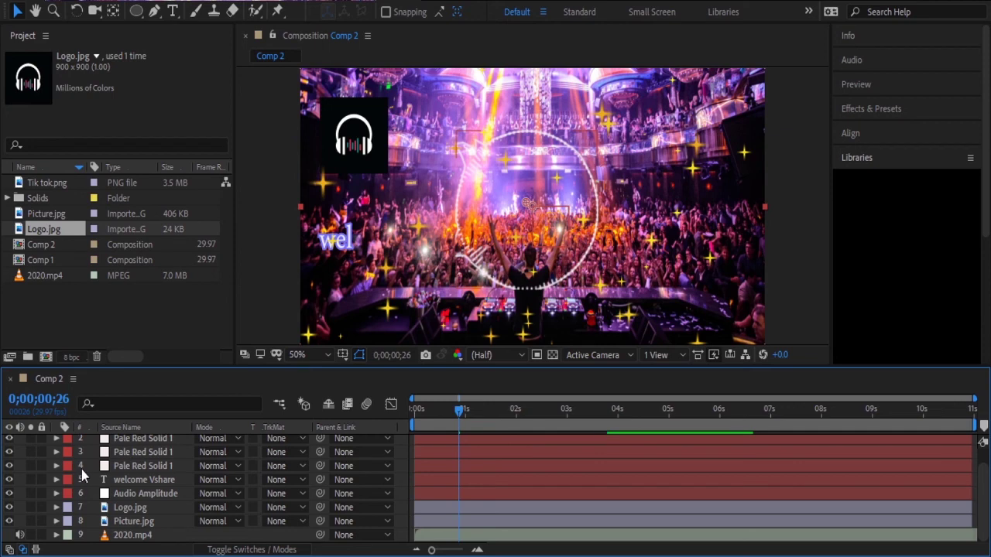
Preview the composition from 0;00;00;13 to 0;00;01;18 without the Scale keyframe on the background picture
click(100, 480)
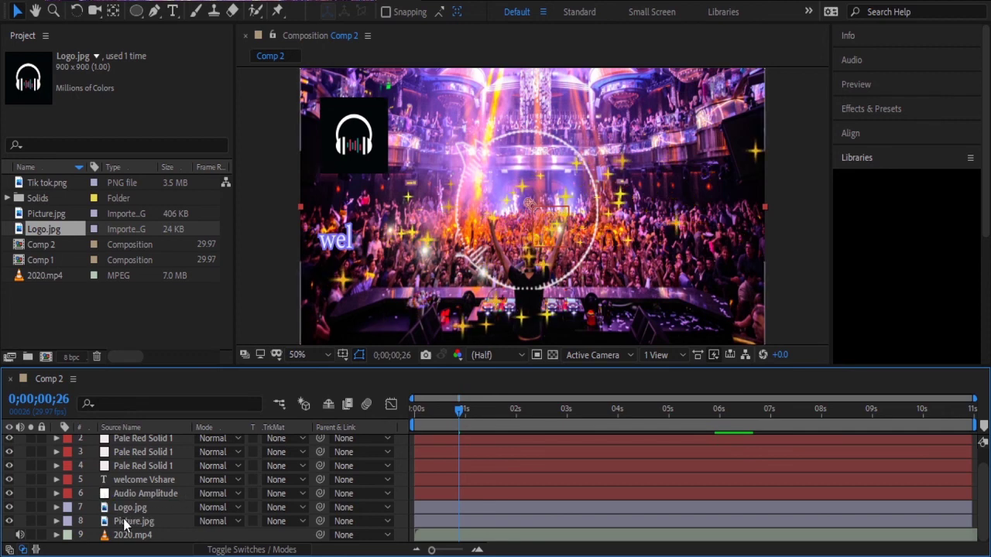
drag(454, 415, 427, 413)
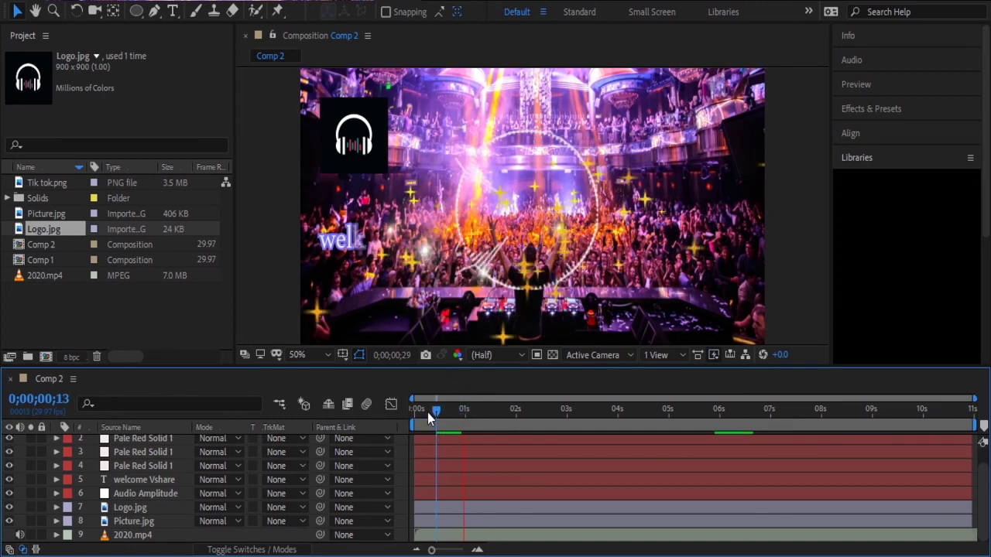
key(space)
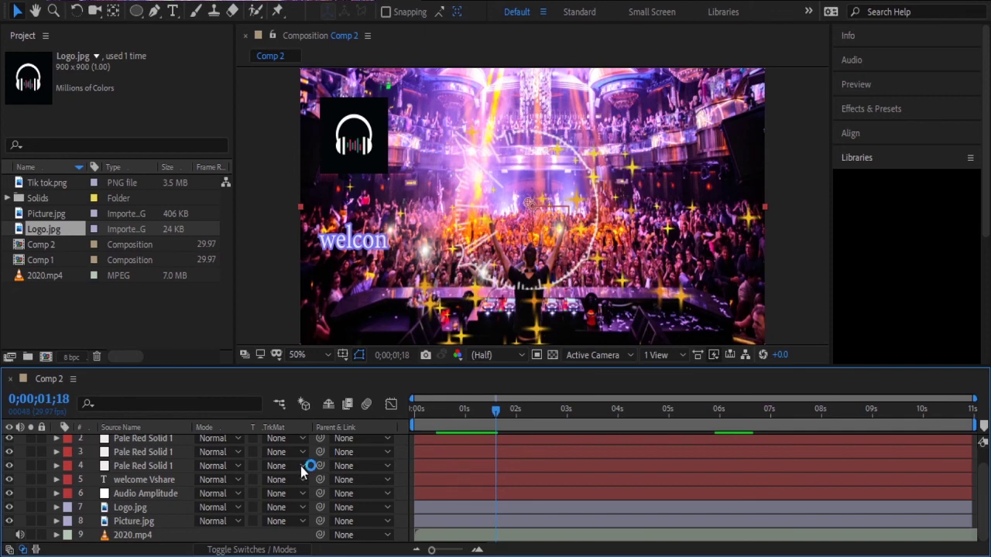
Show only the Scale property of the Picture.jpg layer and add an expression to it
click(129, 524)
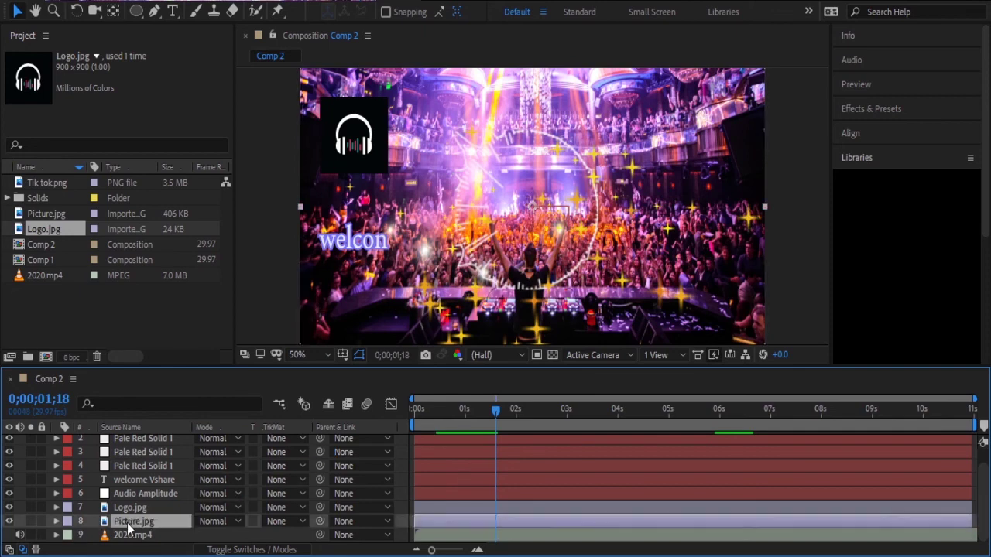
key(Return)
key(Return)
click(56, 523)
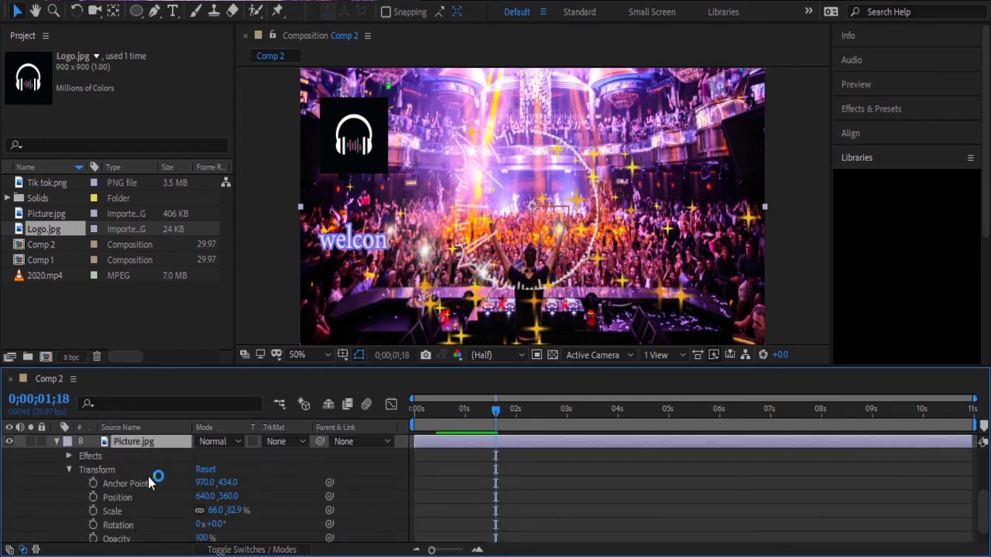
key(s)
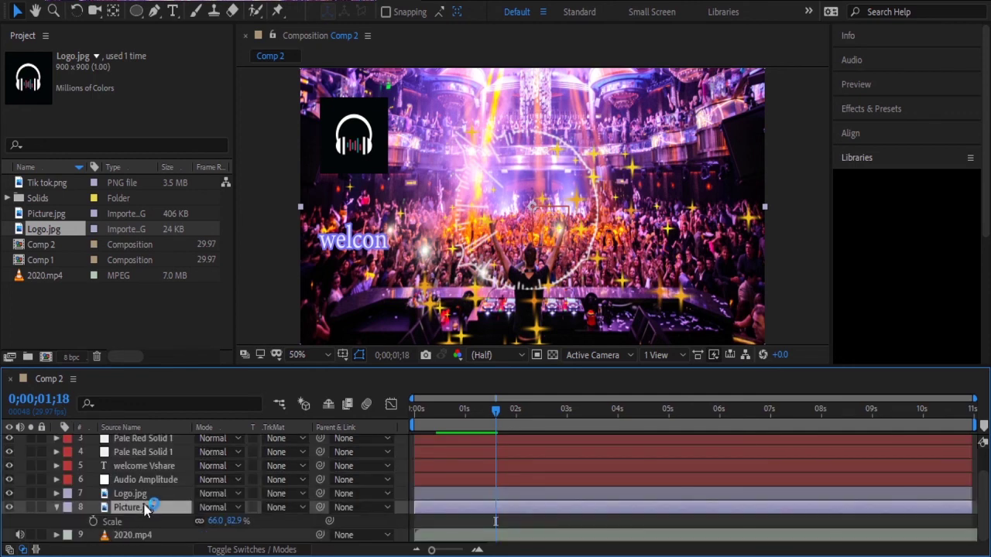
alt+click(95, 523)
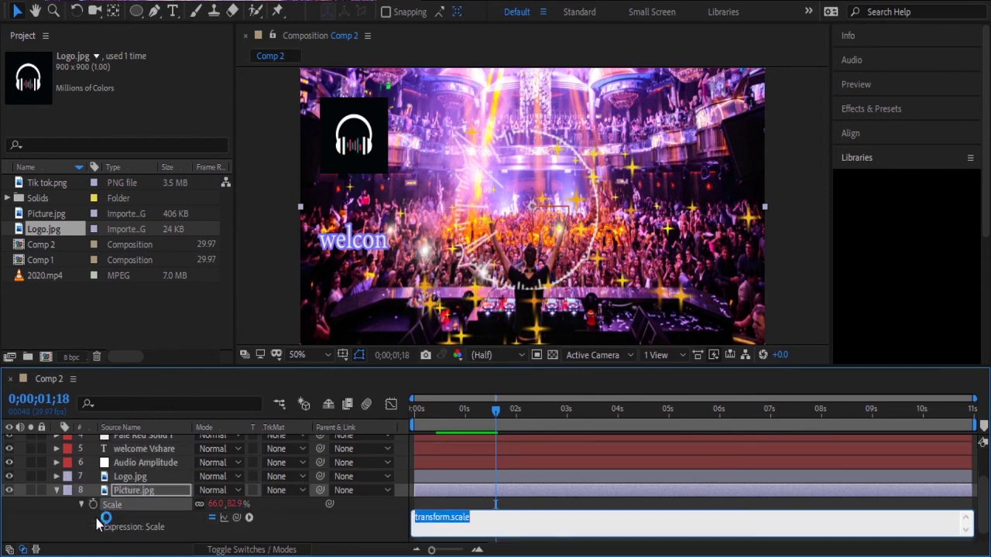
click(204, 516)
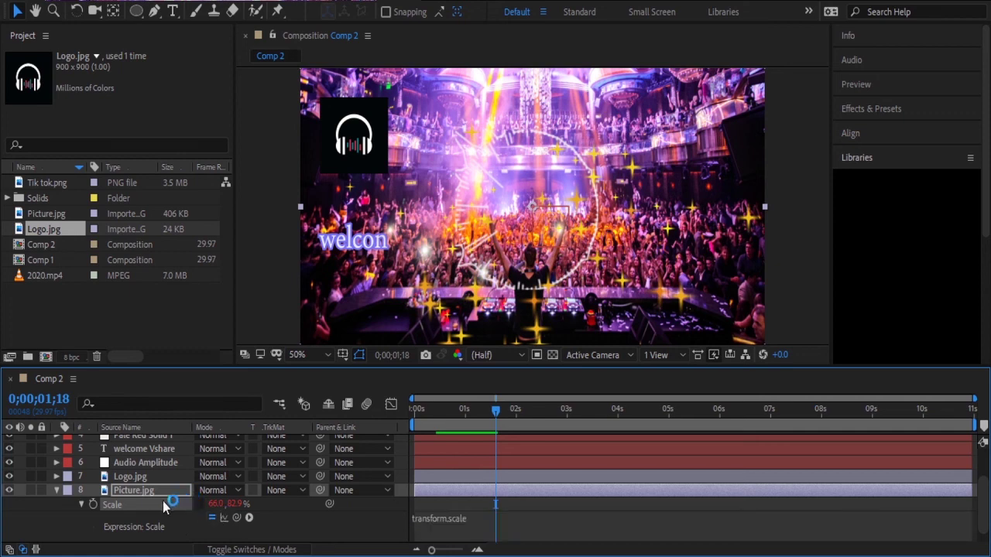
Expand the Audio Amplitude layer and pick-whip the Picture.jpg Scale expression to its Both Channels Slider
click(56, 462)
scroll(185, 522, down, 2)
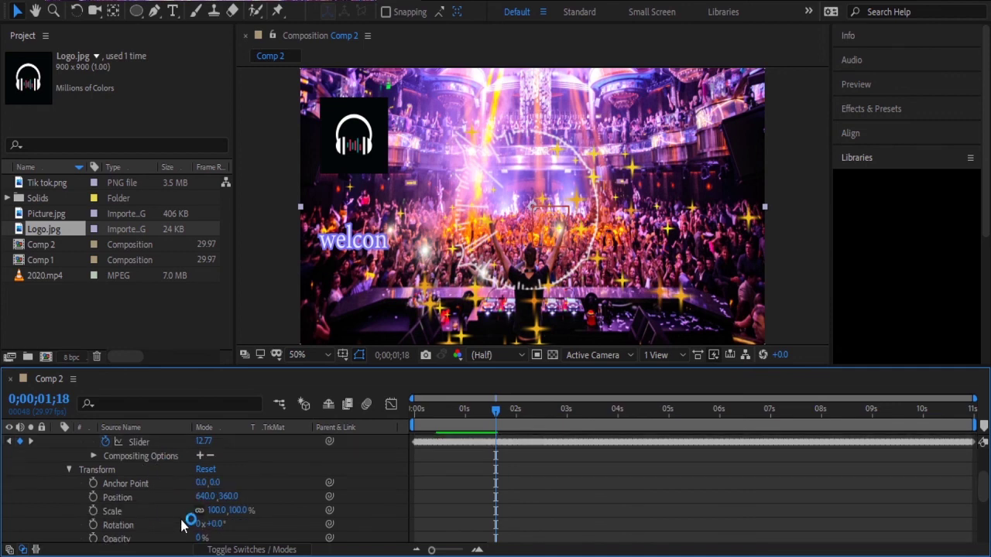
click(186, 524)
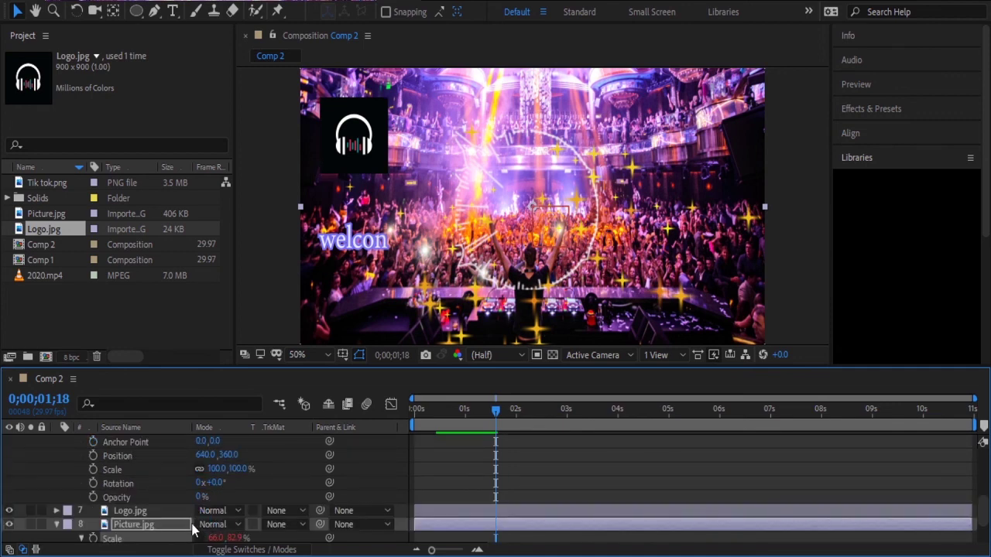
scroll(192, 528, up, 2)
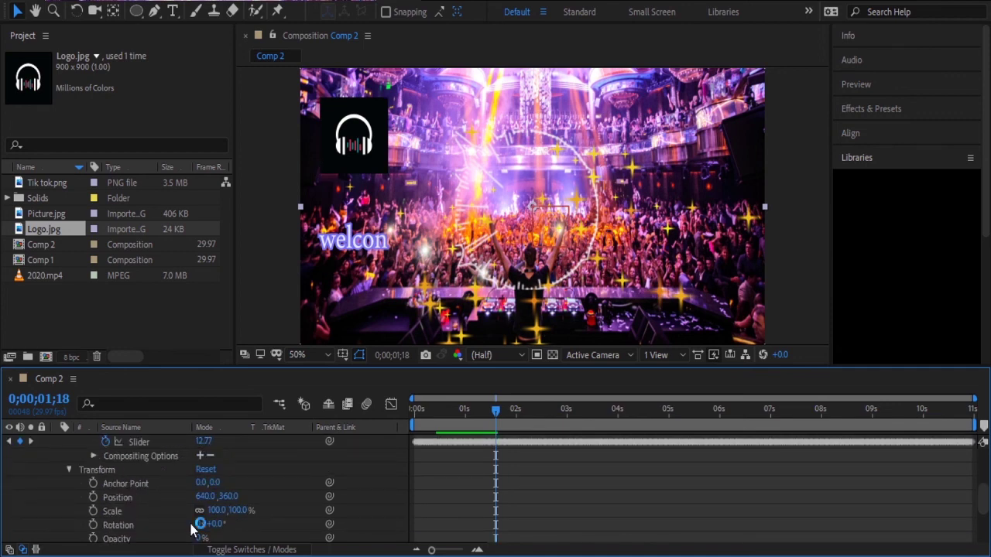
key(s)
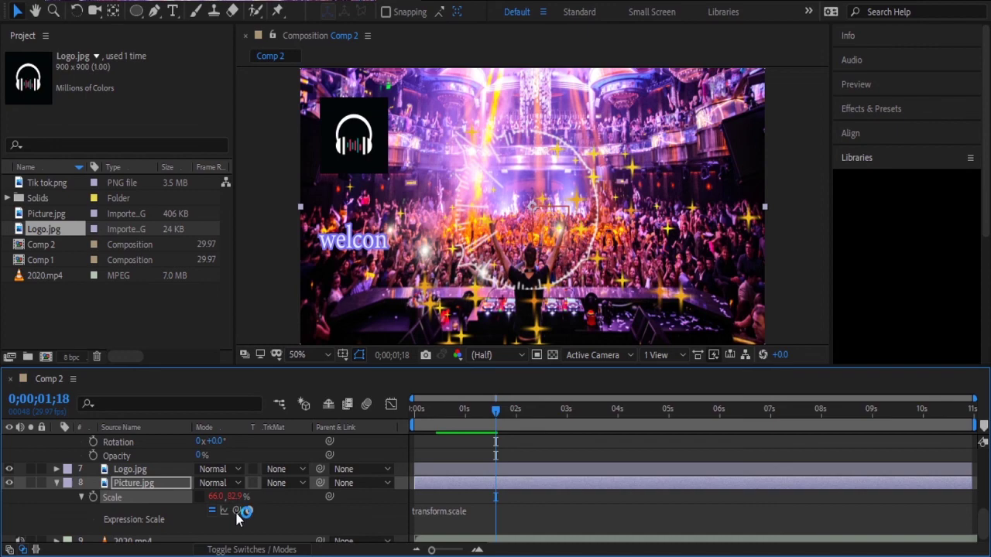
drag(239, 509, 171, 430)
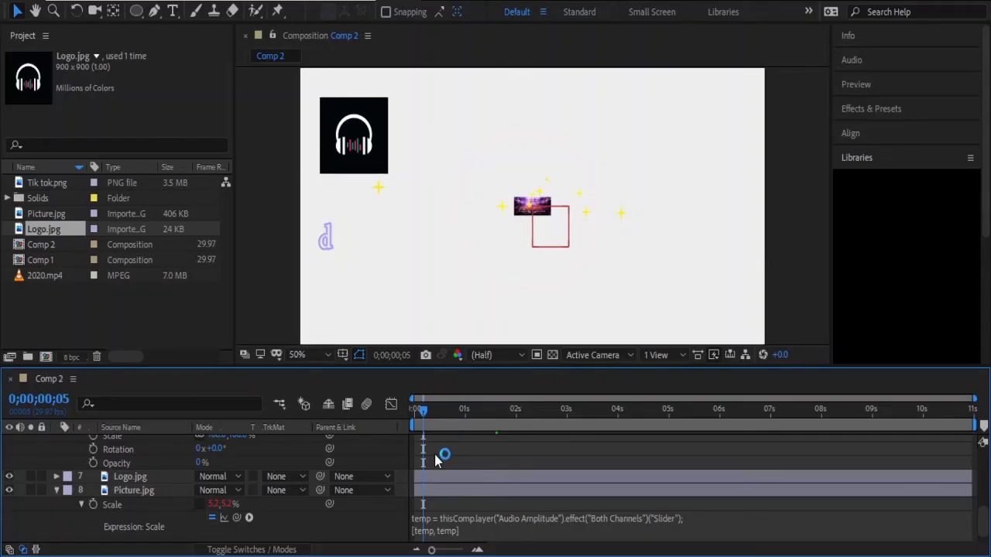
Append +100 to the Picture.jpg Scale expression so its second line reads [temp, temp]+100
click(464, 532)
click(469, 530)
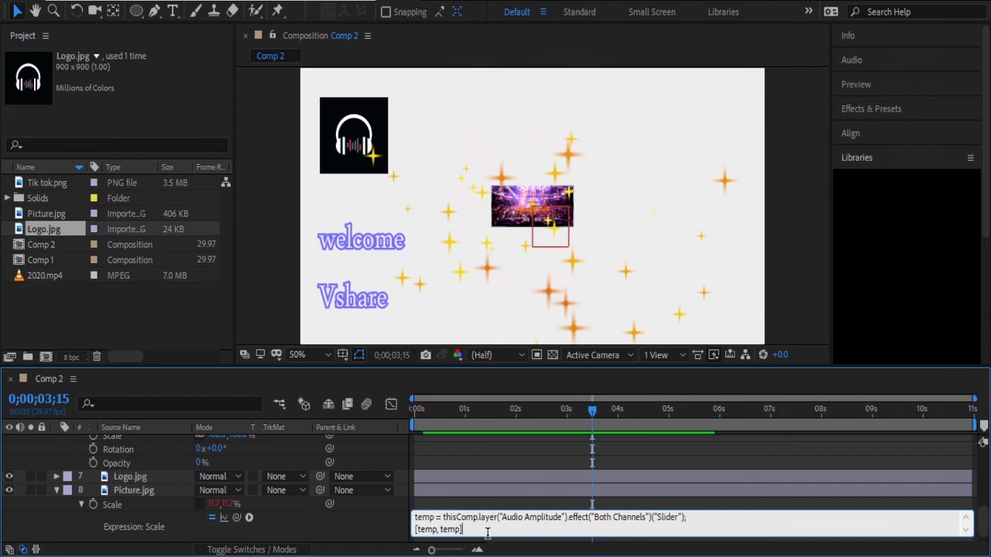
text(=)
text(+)
text(100)
click(531, 503)
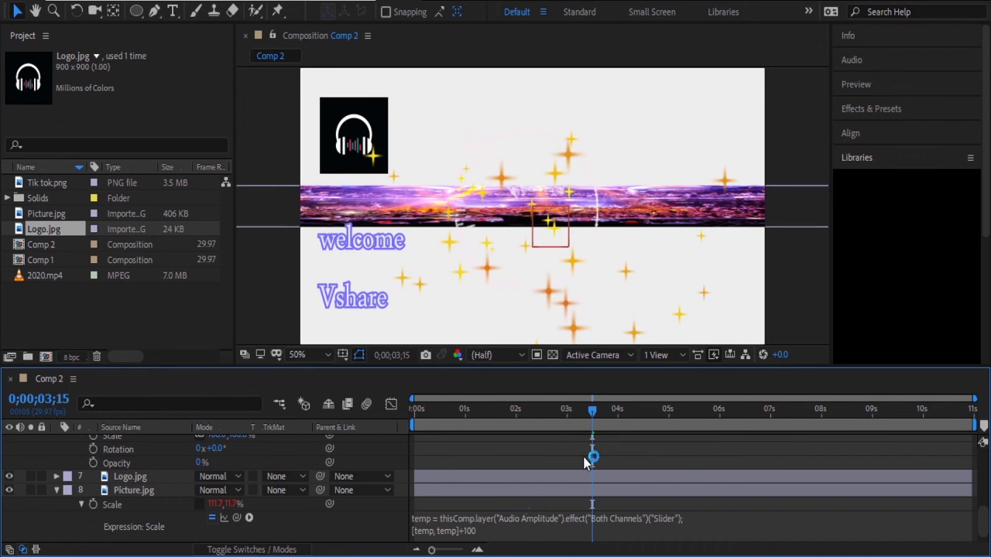
Change the offset in the Picture.jpg Scale expression to an array so the line reads [temp, temp]+[100,100]
click(484, 525)
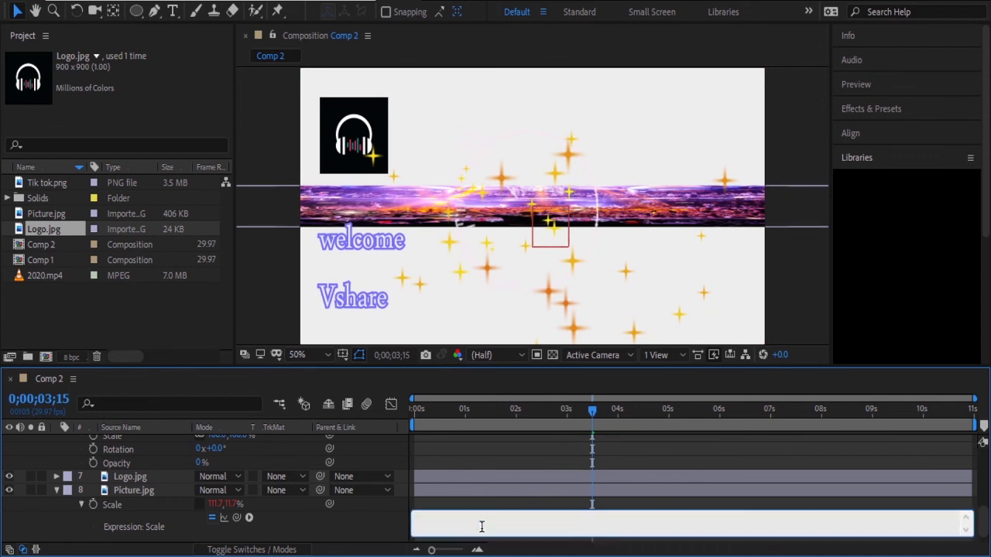
click(470, 530)
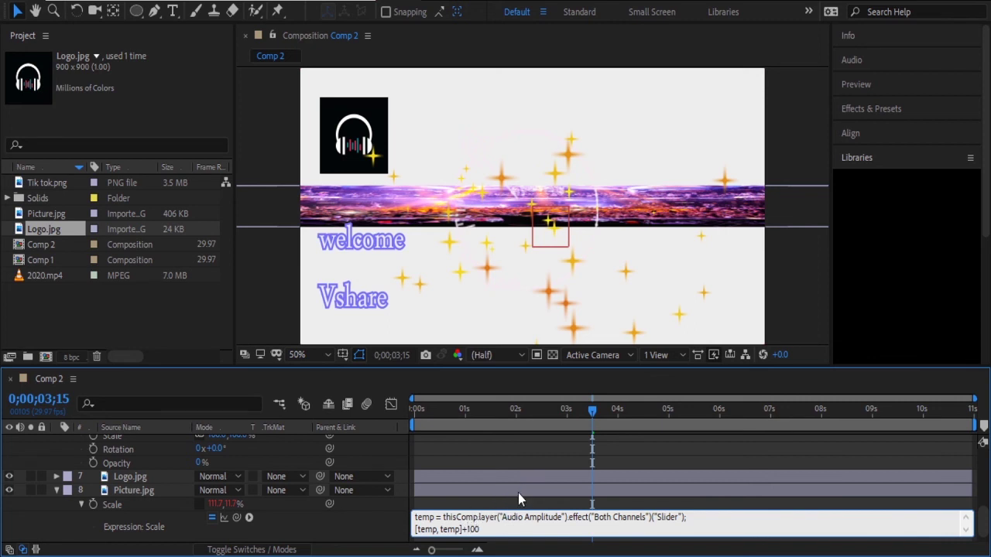
key(Right)
text(10)
click(524, 460)
Preview the amplitude-driven picture scale from 0;00;00;00 and return the playhead to the start
drag(585, 417, 394, 422)
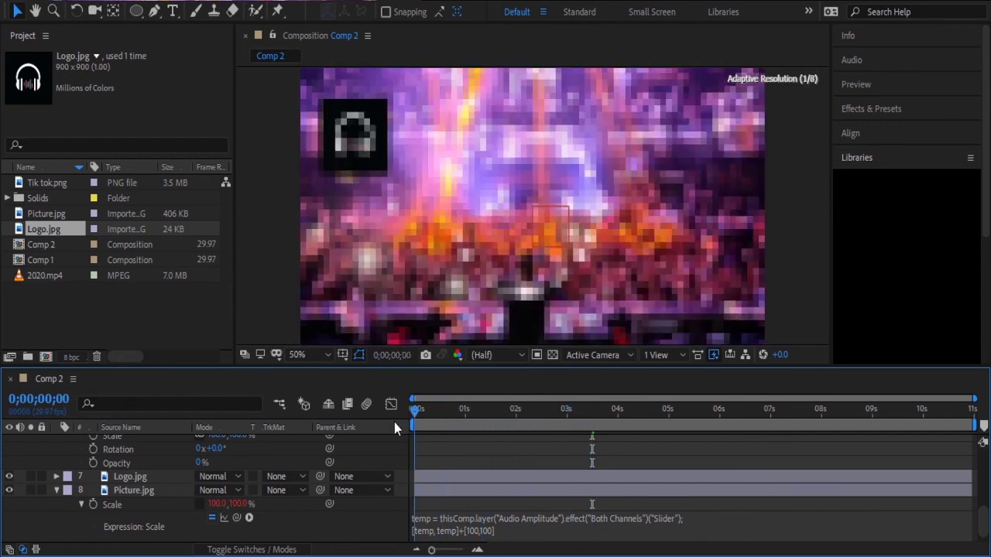
key(space)
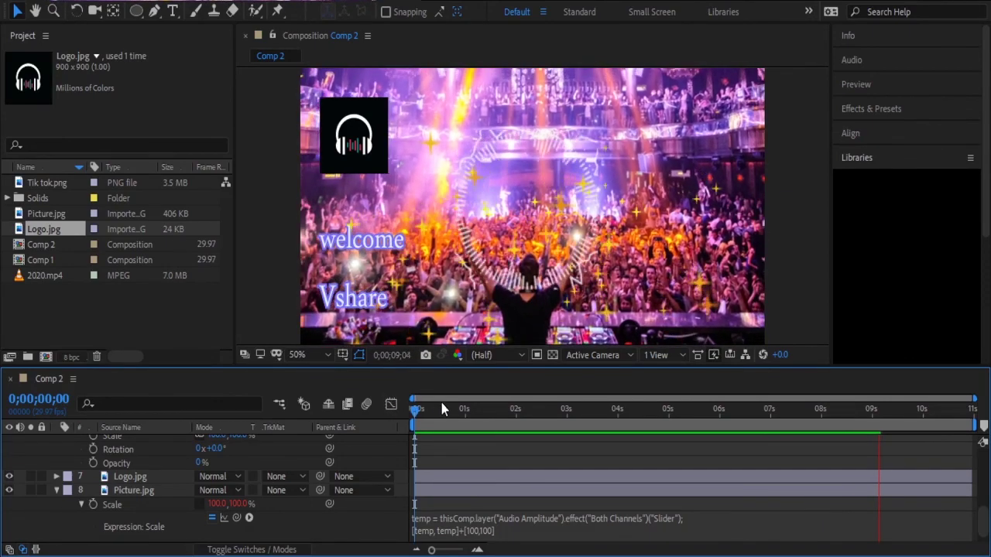
drag(437, 415, 411, 418)
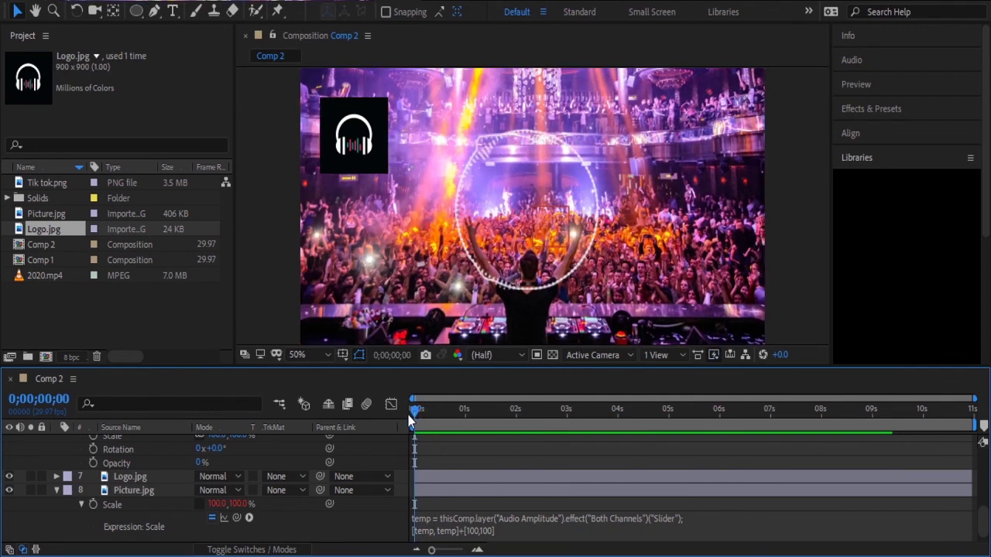